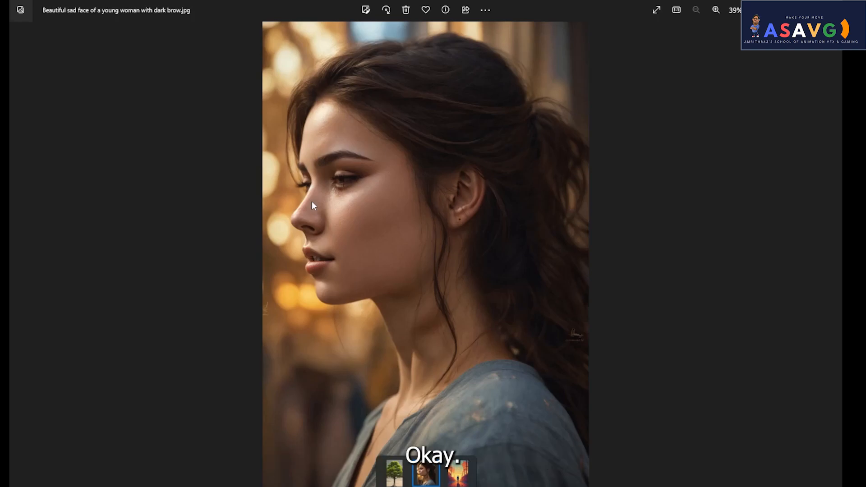
Step: Place the young woman portrait from the Double Exposure folder into the blank Photoshop document as a linked image
{"action": "left_click", "coordinate": [832, 4]}
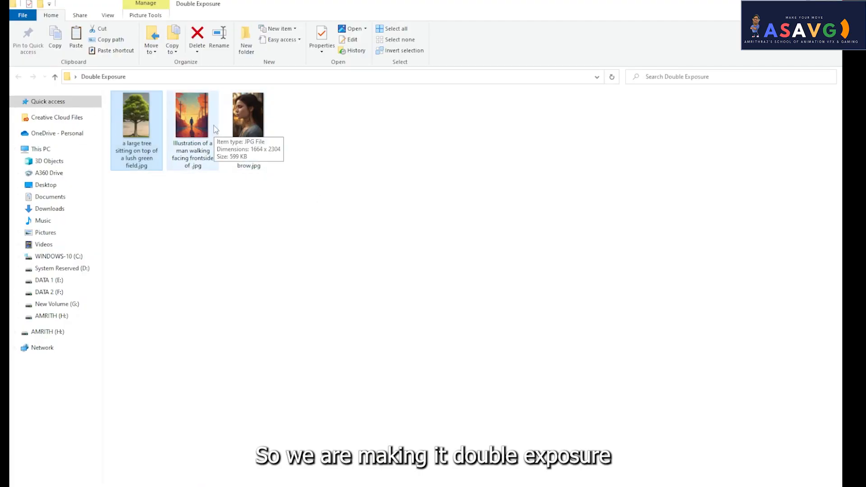
{"action": "left_click", "coordinate": [178, 78]}
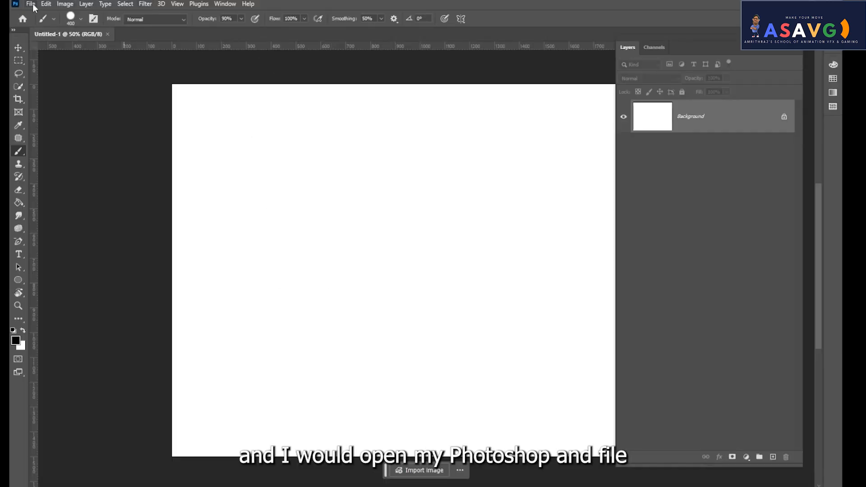
{"action": "left_click", "coordinate": [30, 4]}
{"action": "left_click", "coordinate": [55, 225]}
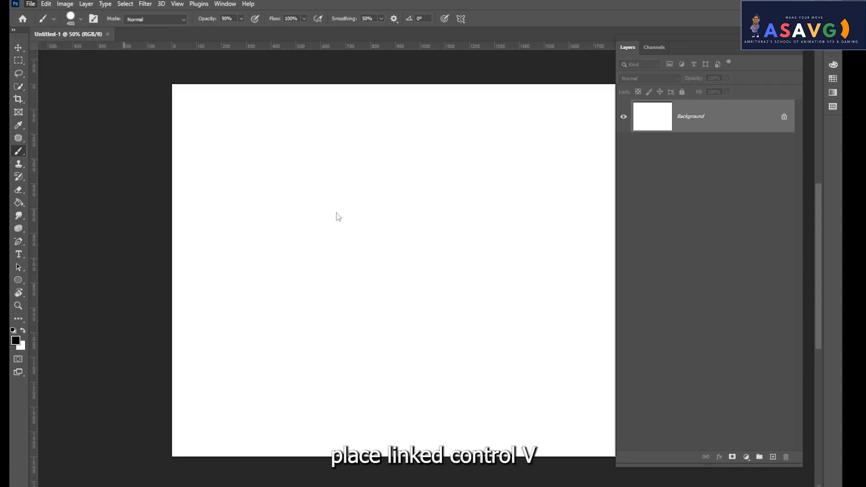
{"action": "key", "text": "ctrl+v"}
{"action": "key", "text": "Return"}
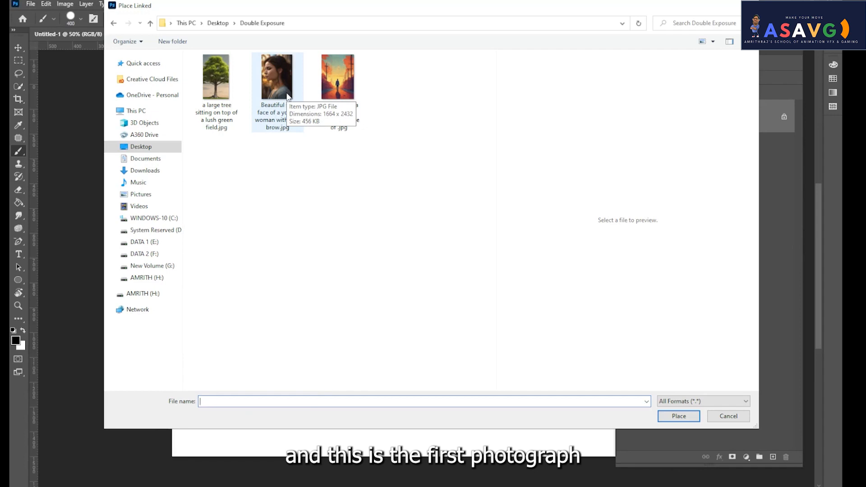
{"action": "double_click", "coordinate": [277, 77]}
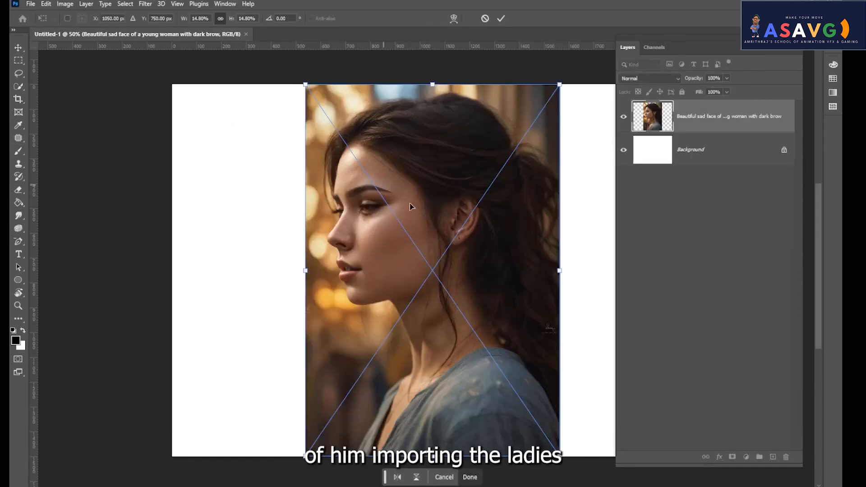
Step: Move the placed portrait left to about X 916 px, keeping it vertically centred, and remove its background
{"action": "left_click_drag", "start_coordinate": [547, 236], "coordinate": [508, 252]}
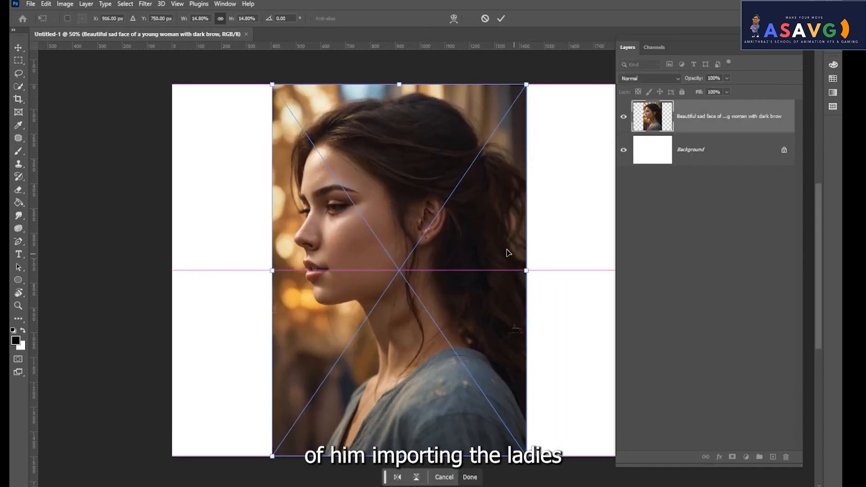
{"action": "key", "text": "Return"}
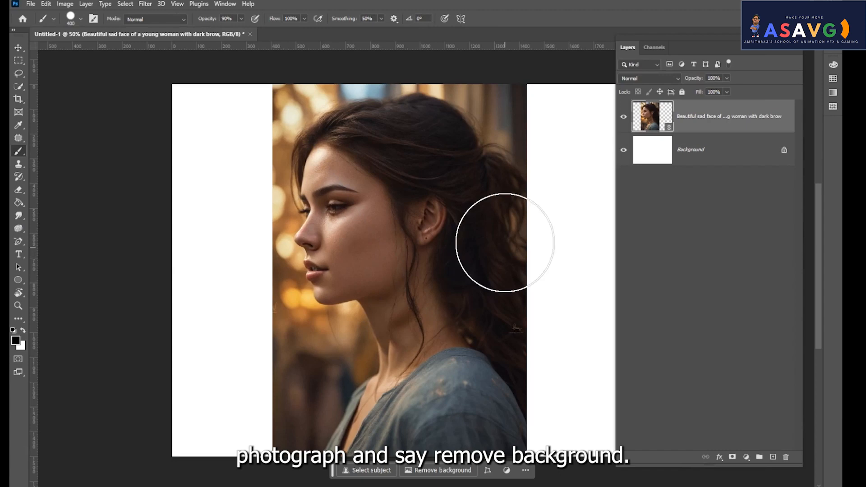
{"action": "left_click", "coordinate": [438, 471]}
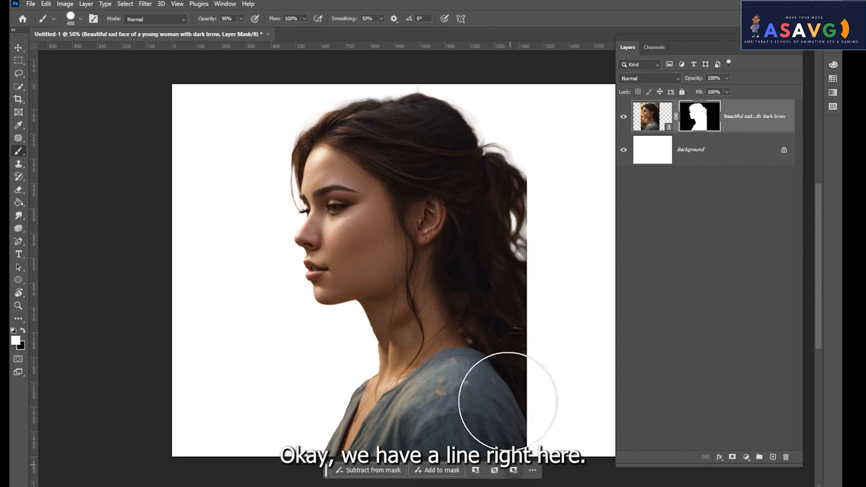
Step: Set the Soft Round brush to 17% hardness and 73 px, and paint the portrait's mask along the outer ponytail edge
{"action": "left_click", "coordinate": [80, 19]}
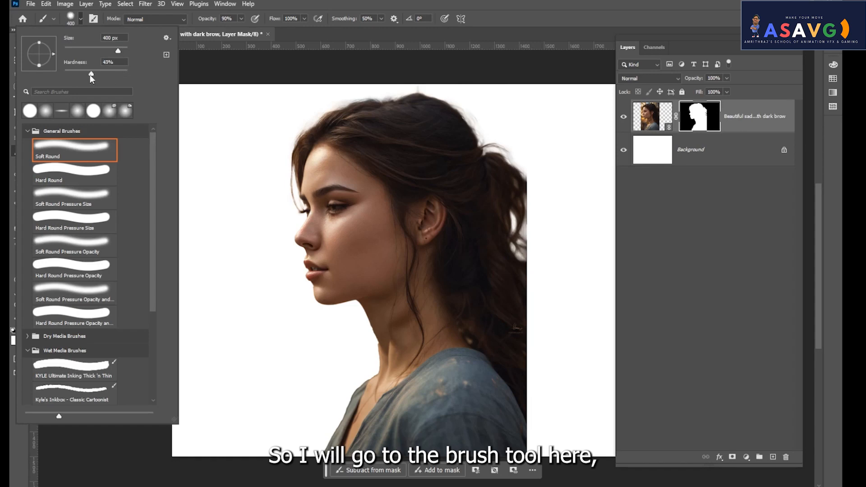
{"action": "left_click_drag", "start_coordinate": [90, 75], "coordinate": [74, 74]}
{"action": "left_click", "coordinate": [223, 65]}
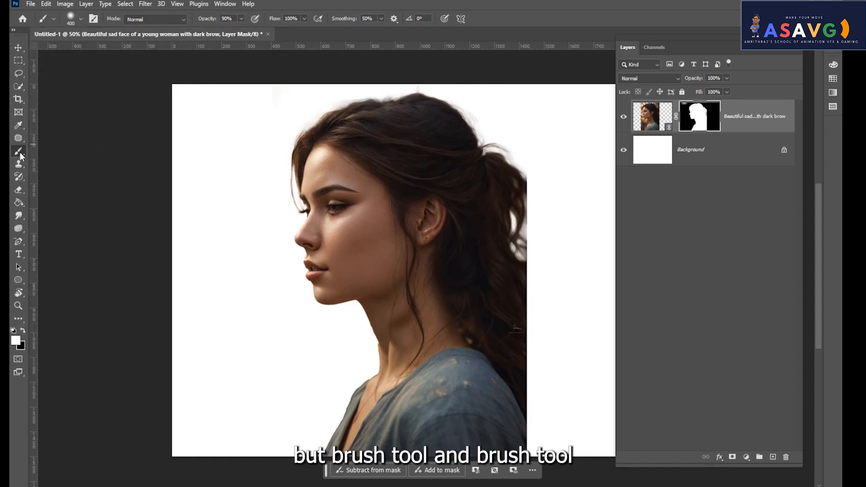
{"action": "right_click", "coordinate": [20, 155]}
{"action": "left_click", "coordinate": [55, 151]}
{"action": "left_click", "coordinate": [78, 19]}
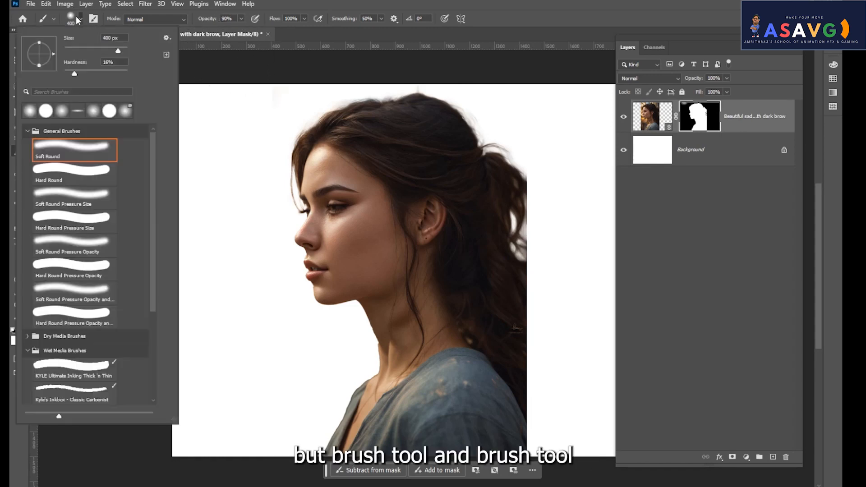
{"action": "left_click", "coordinate": [74, 75]}
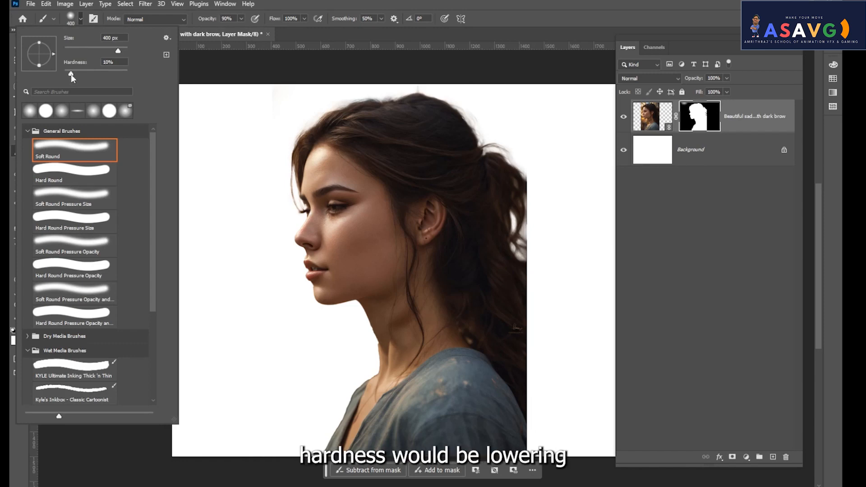
{"action": "left_click_drag", "start_coordinate": [119, 51], "coordinate": [109, 51]}
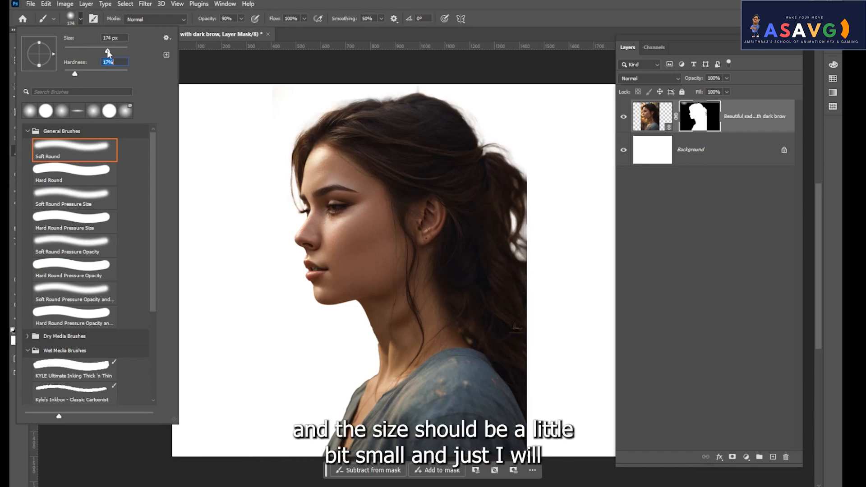
{"action": "left_click_drag", "start_coordinate": [519, 178], "coordinate": [527, 203]}
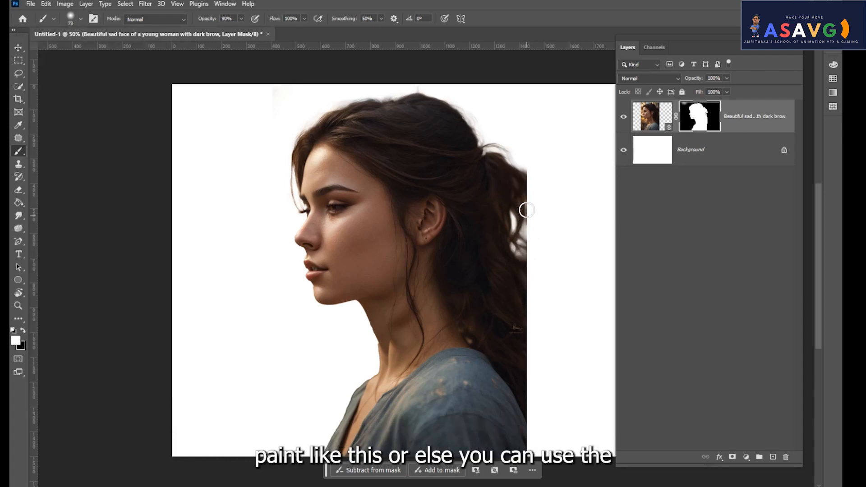
Step: Try to trim the back of the woman's hair and the mask leftovers around her head with a 250 px Hard Round eraser
{"action": "right_click", "coordinate": [20, 154]}
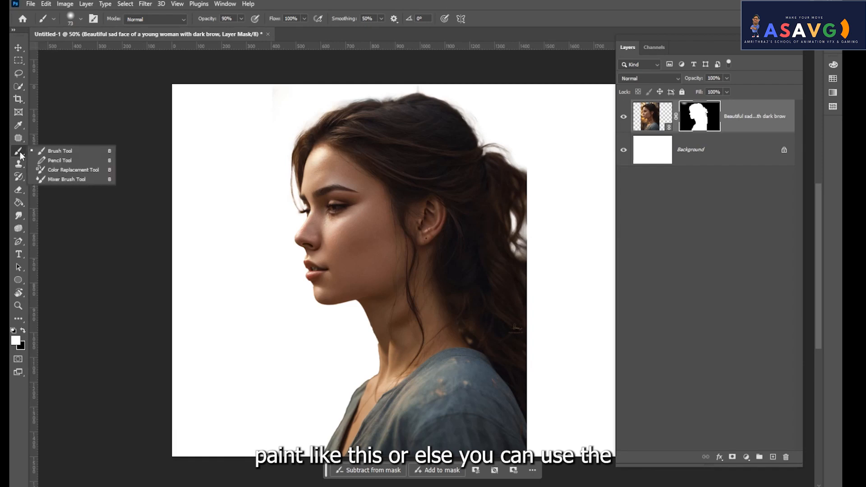
{"action": "left_click", "coordinate": [18, 190]}
{"action": "right_click", "coordinate": [18, 190]}
{"action": "left_click", "coordinate": [58, 188]}
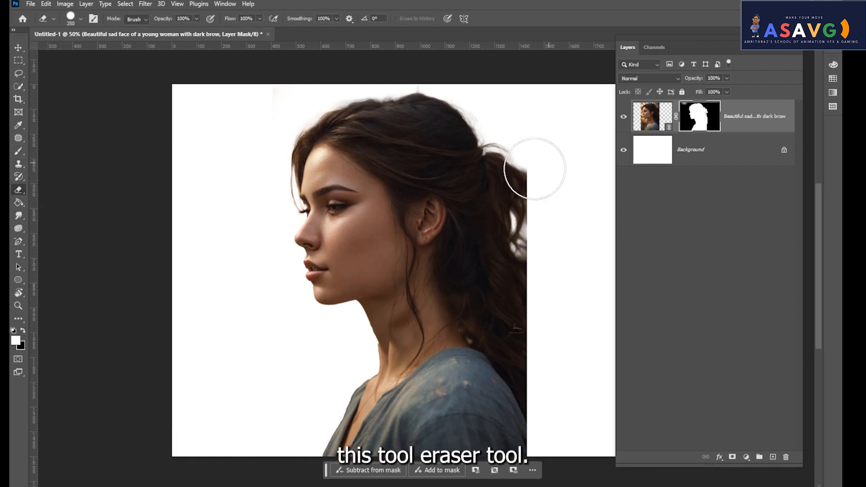
{"action": "mouse_move", "coordinate": [535, 168]}
{"action": "left_mouse_down"}
{"action": "mouse_move", "coordinate": [524, 199]}
{"action": "mouse_move", "coordinate": [540, 379]}
{"action": "mouse_move", "coordinate": [558, 458]}
{"action": "mouse_move", "coordinate": [537, 397]}
{"action": "left_mouse_up"}
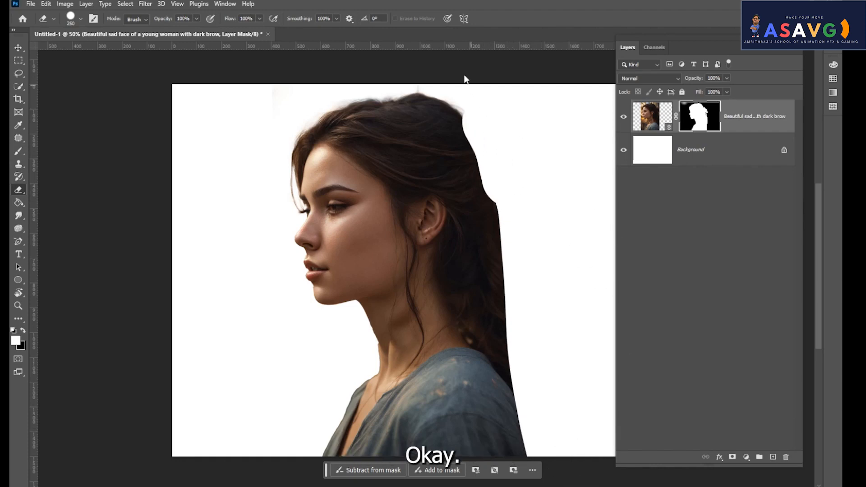
{"action": "mouse_move", "coordinate": [465, 79]}
{"action": "left_mouse_down"}
{"action": "mouse_move", "coordinate": [147, 53]}
{"action": "mouse_move", "coordinate": [199, 363]}
{"action": "left_mouse_up"}
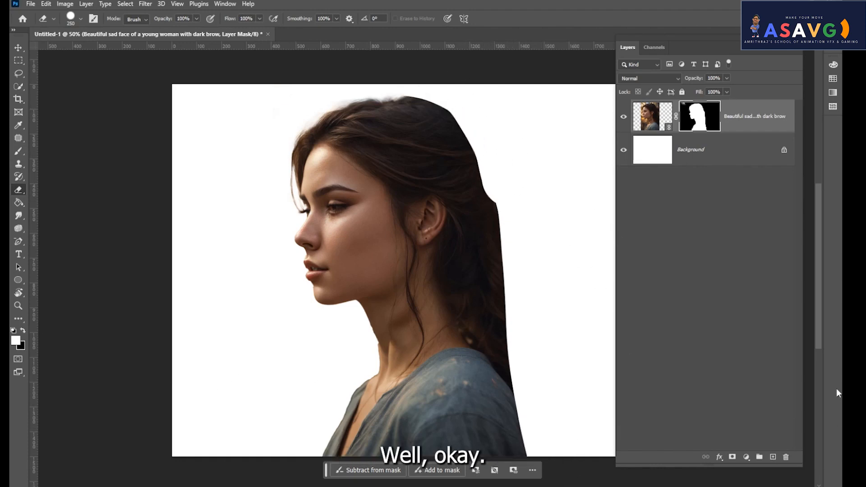
{"action": "mouse_move", "coordinate": [386, 116]}
{"action": "left_mouse_down"}
{"action": "mouse_move", "coordinate": [408, 96]}
{"action": "mouse_move", "coordinate": [491, 150]}
{"action": "mouse_move", "coordinate": [483, 178]}
{"action": "left_mouse_up"}
Step: Undo all the hard eraser strokes on the portrait's mask
{"action": "key", "text": "ctrl+z"}
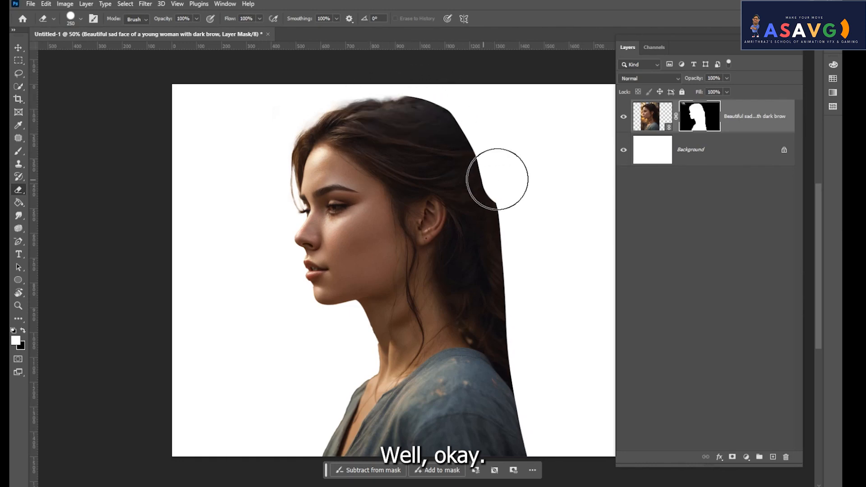
{"action": "left_click", "coordinate": [70, 18]}
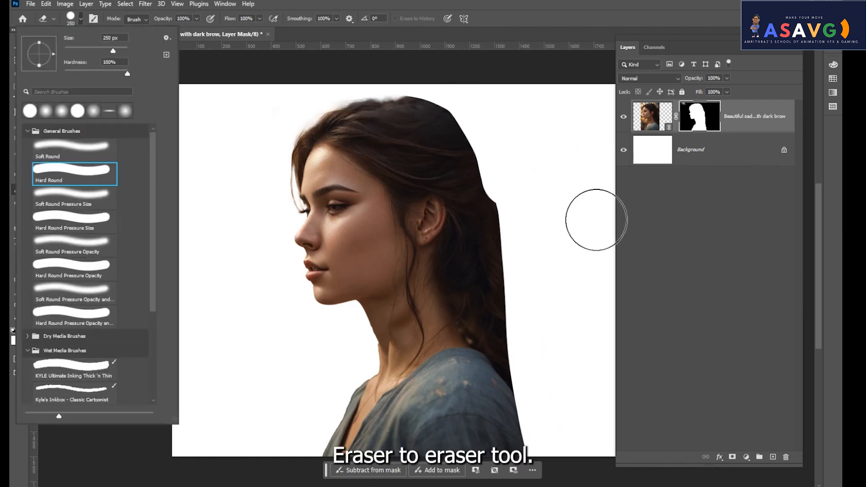
{"action": "left_click", "coordinate": [541, 203]}
{"action": "key", "text": "ctrl+z"}
{"action": "key", "text": "ctrl+z"}
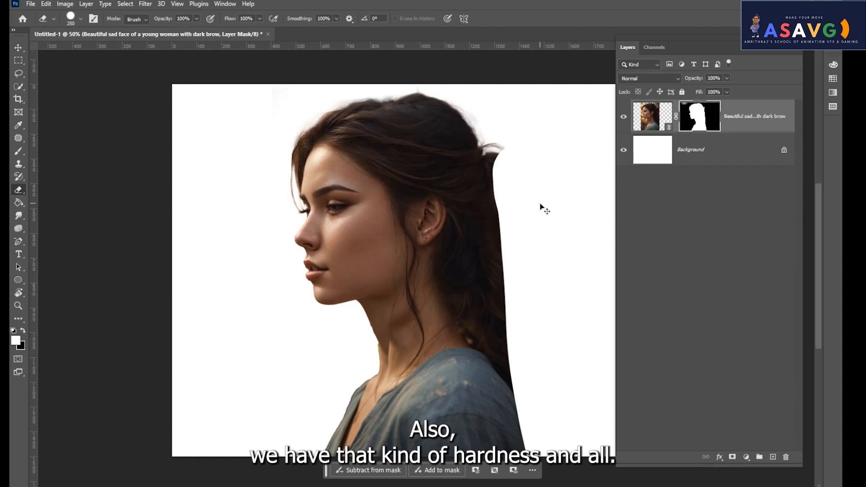
{"action": "key", "text": "ctrl+z"}
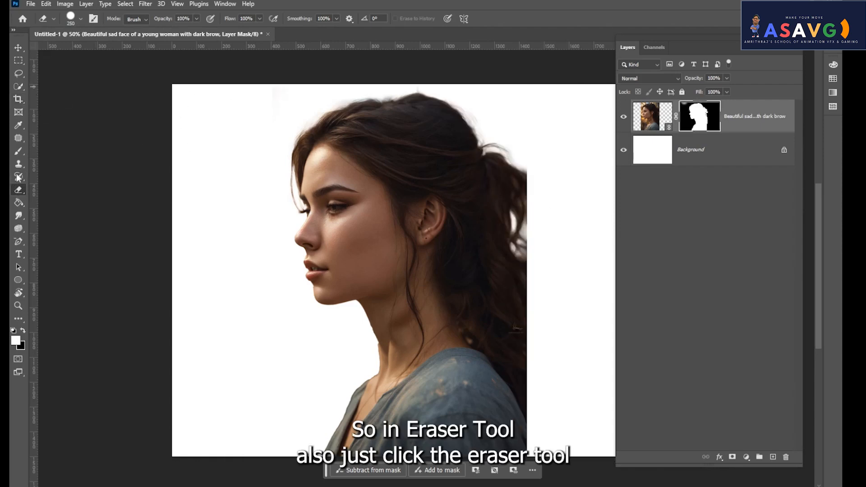
Step: Fade out the straight cut edge along the woman's ponytail, back and shoulder on the mask with a 250 px Soft Round eraser
{"action": "left_click", "coordinate": [23, 190]}
{"action": "left_click", "coordinate": [68, 188]}
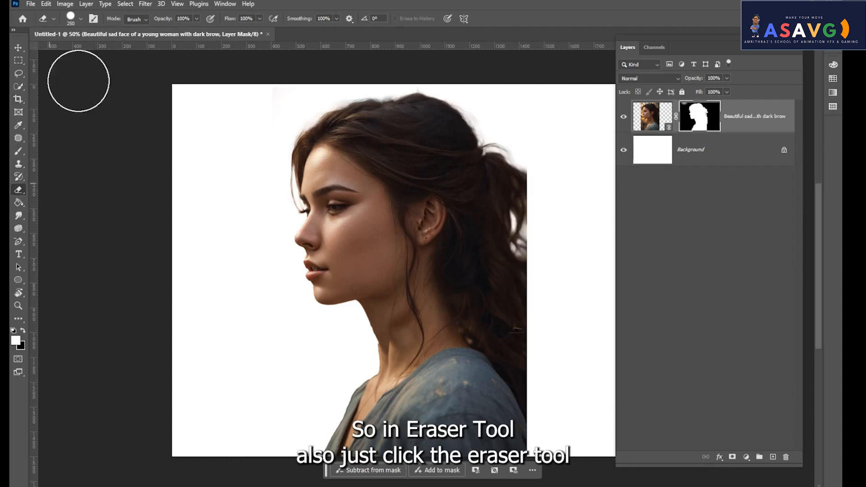
{"action": "left_click", "coordinate": [71, 18]}
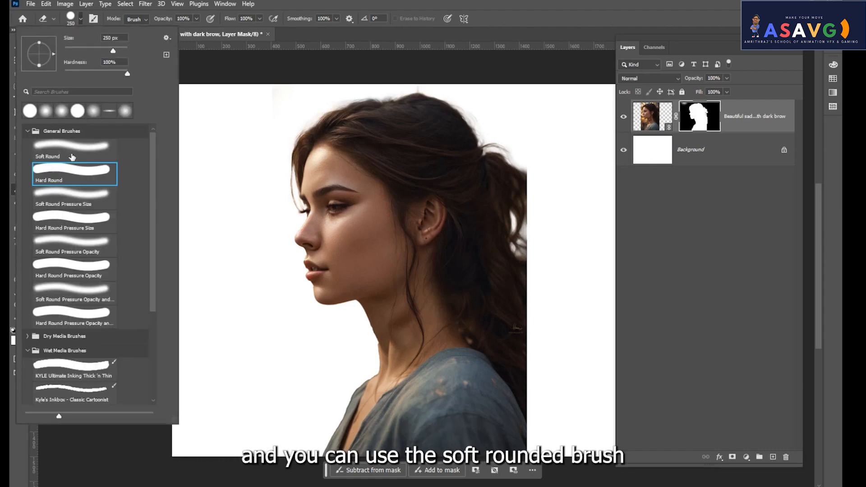
{"action": "left_click", "coordinate": [72, 157]}
{"action": "double_click", "coordinate": [71, 154]}
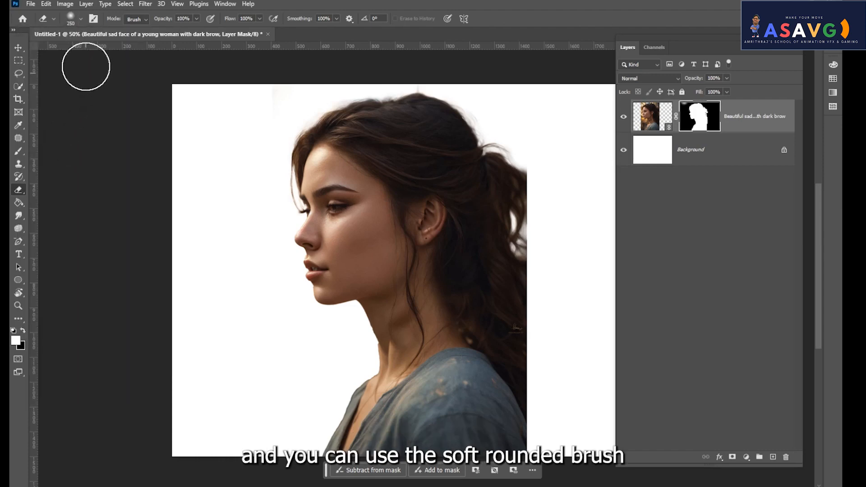
{"action": "left_click_drag", "start_coordinate": [512, 186], "coordinate": [517, 225]}
{"action": "mouse_move", "coordinate": [535, 283]}
{"action": "left_mouse_down"}
{"action": "mouse_move", "coordinate": [526, 385]}
{"action": "mouse_move", "coordinate": [525, 366]}
{"action": "mouse_move", "coordinate": [544, 389]}
{"action": "mouse_move", "coordinate": [532, 277]}
{"action": "mouse_move", "coordinate": [496, 136]}
{"action": "mouse_move", "coordinate": [545, 432]}
{"action": "left_mouse_up"}
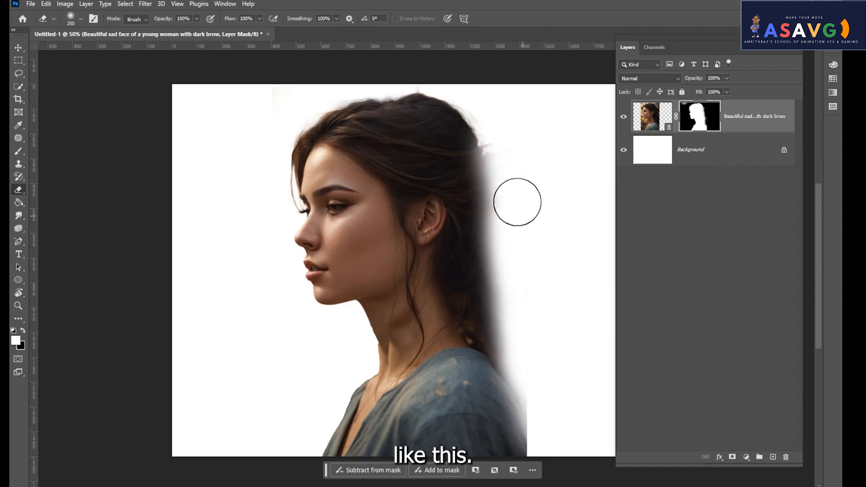
{"action": "mouse_move", "coordinate": [514, 201]}
{"action": "left_mouse_down"}
{"action": "mouse_move", "coordinate": [494, 104]}
{"action": "mouse_move", "coordinate": [536, 455]}
{"action": "left_mouse_up"}
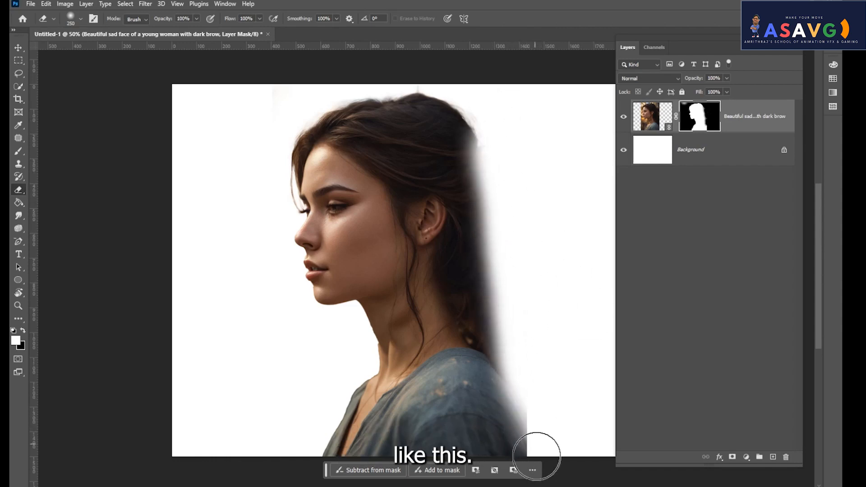
{"action": "left_click_drag", "start_coordinate": [507, 236], "coordinate": [489, 93]}
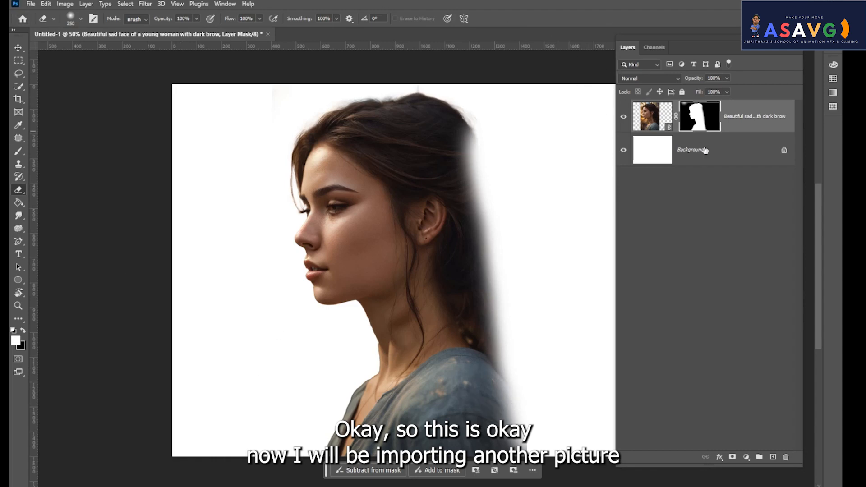
Step: Place the image of the large tree on a lush green field as a linked image
{"action": "left_click", "coordinate": [30, 5]}
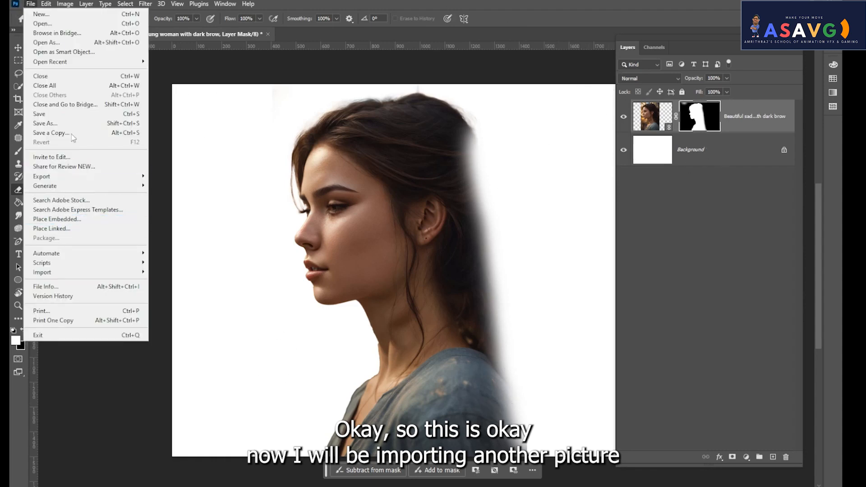
{"action": "left_click", "coordinate": [52, 229]}
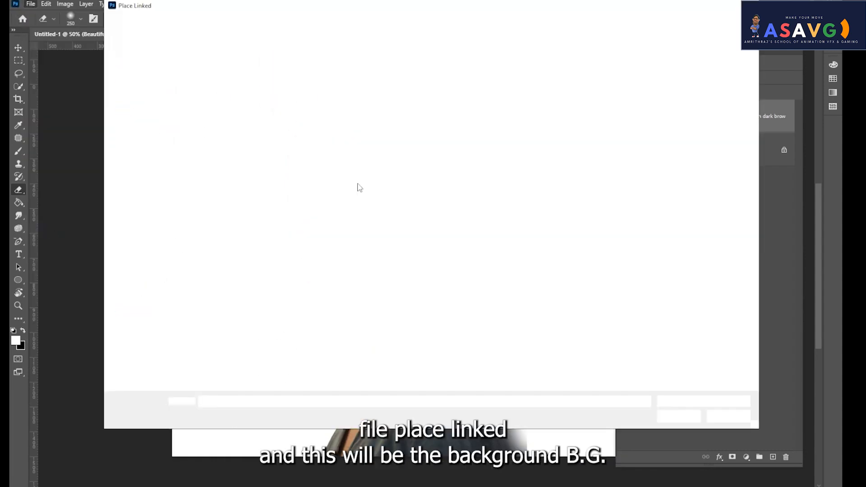
{"action": "double_click", "coordinate": [228, 86]}
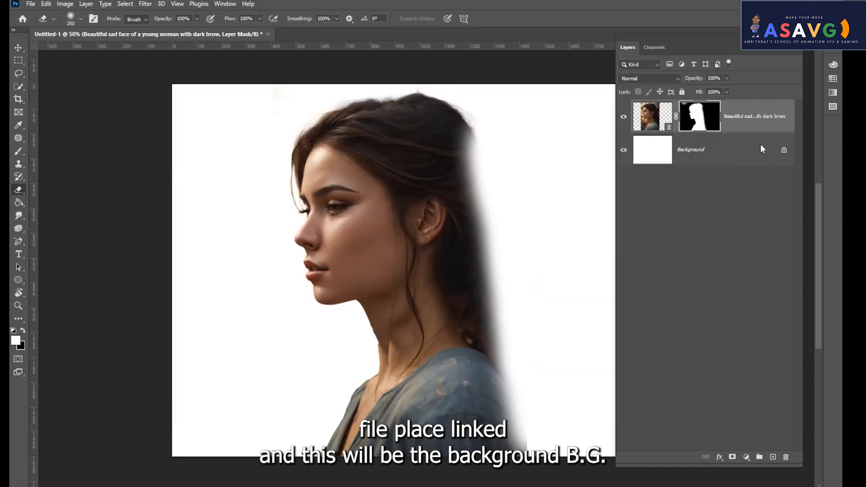
Step: Try to move the placed tree layer beneath the portrait layer
{"action": "left_click_drag", "start_coordinate": [660, 121], "coordinate": [659, 189]}
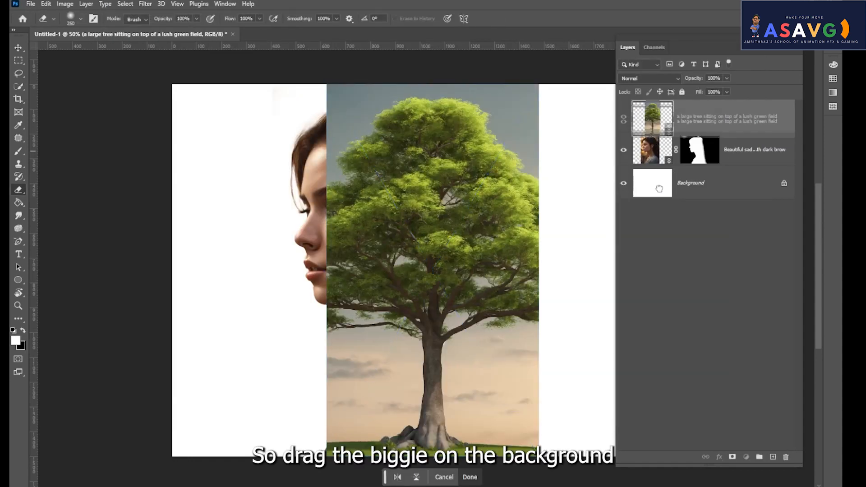
{"action": "left_click_drag", "start_coordinate": [657, 126], "coordinate": [658, 186]}
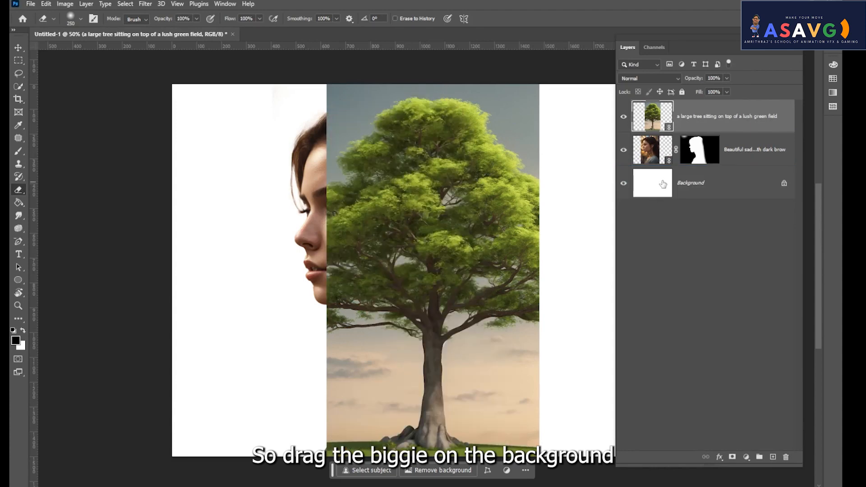
{"action": "left_click_drag", "start_coordinate": [654, 122], "coordinate": [651, 186]}
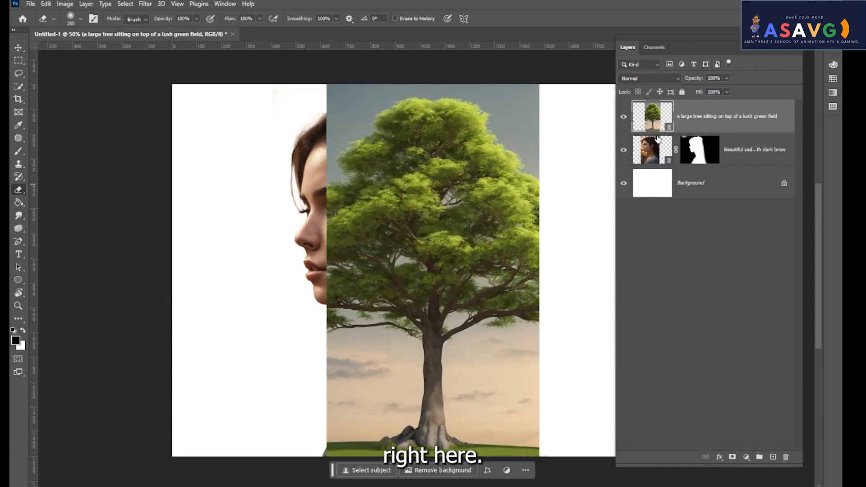
{"action": "left_click_drag", "start_coordinate": [653, 118], "coordinate": [647, 201]}
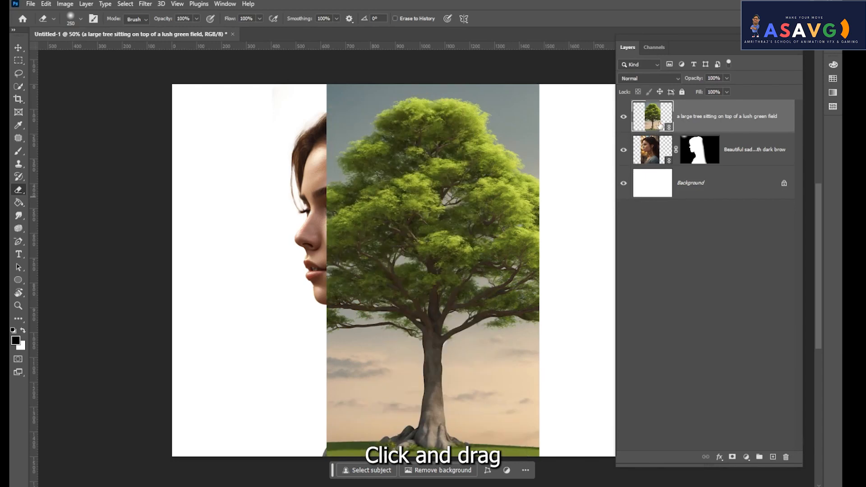
Step: Rasterize the tree layer and move it between the portrait layer and the Background layer
{"action": "right_click", "coordinate": [695, 116]}
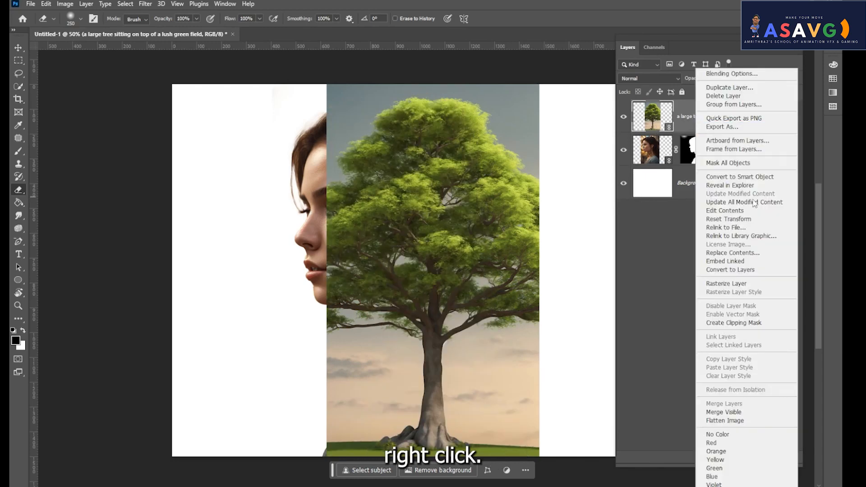
{"action": "left_click", "coordinate": [739, 284]}
{"action": "left_click_drag", "start_coordinate": [653, 118], "coordinate": [654, 180]}
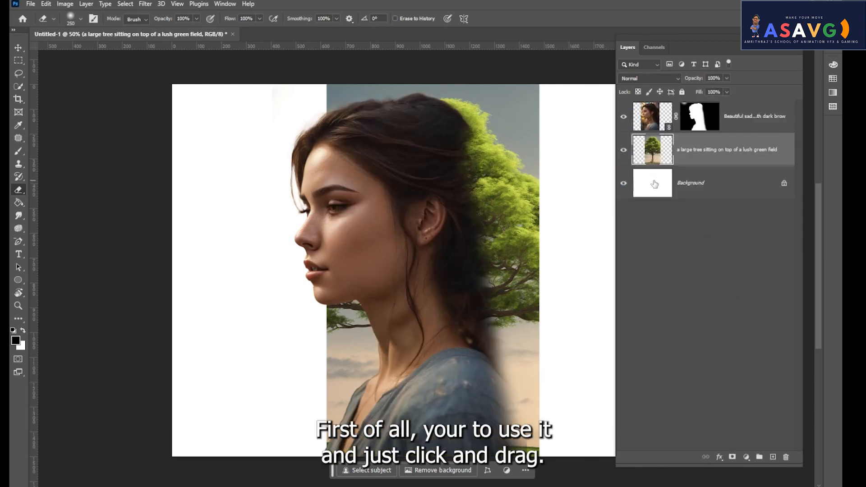
Step: Hide the portrait layer and reposition the tree image left of the canvas centre
{"action": "left_click", "coordinate": [18, 47]}
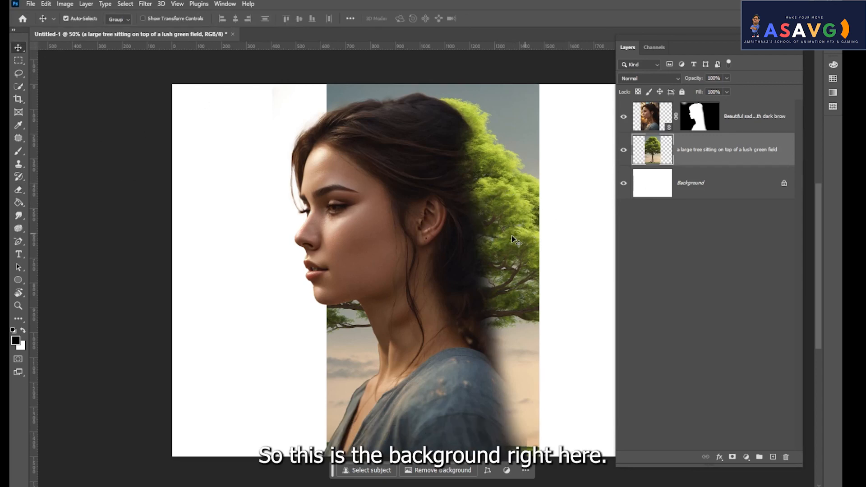
{"action": "left_click_drag", "start_coordinate": [514, 242], "coordinate": [425, 237]}
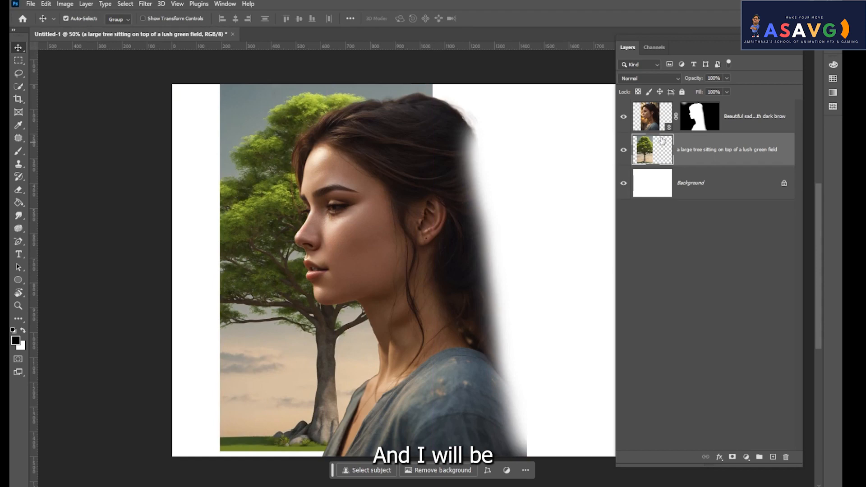
{"action": "left_click", "coordinate": [624, 118]}
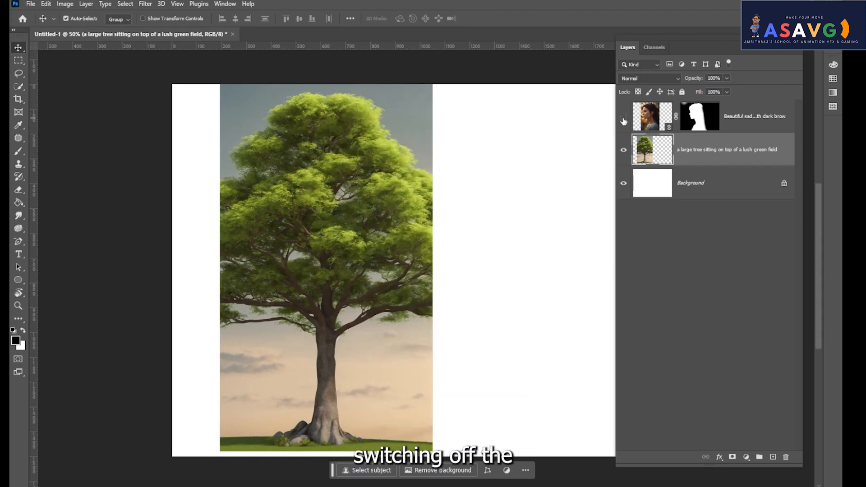
{"action": "left_click_drag", "start_coordinate": [405, 257], "coordinate": [445, 251]}
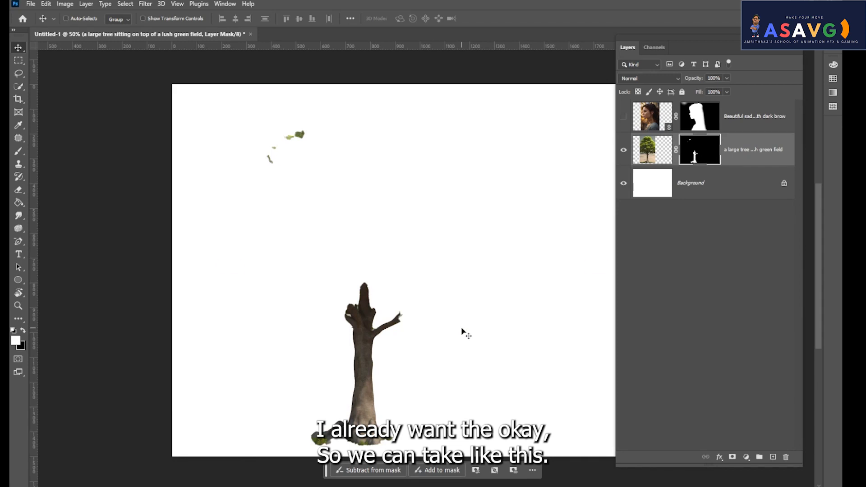
Step: Undo the mask on the tree layer and delete the sky beside both sides of the treetop using the Quick Selection tool
{"action": "key", "text": "ctrl+z"}
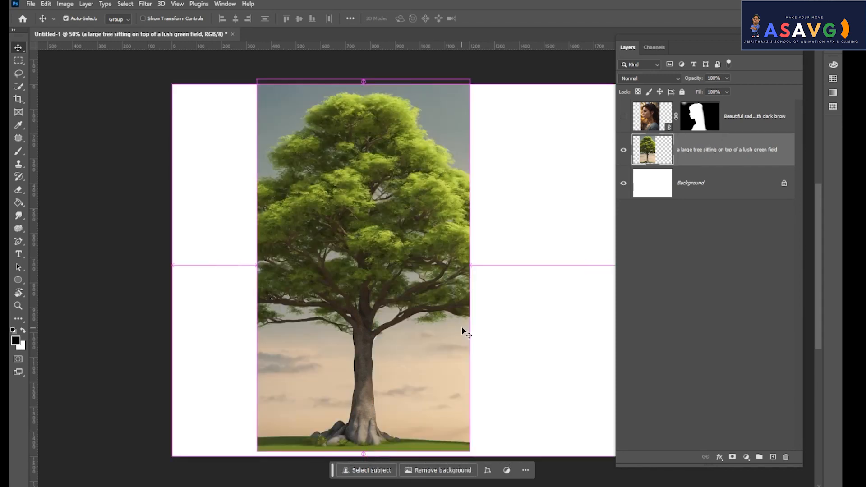
{"action": "left_click", "coordinate": [18, 86]}
{"action": "left_click", "coordinate": [54, 97]}
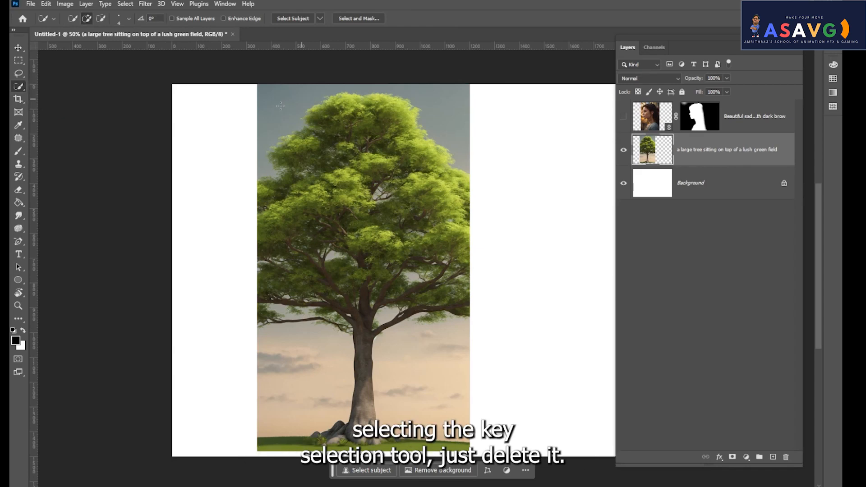
{"action": "left_click_drag", "start_coordinate": [294, 98], "coordinate": [296, 100]}
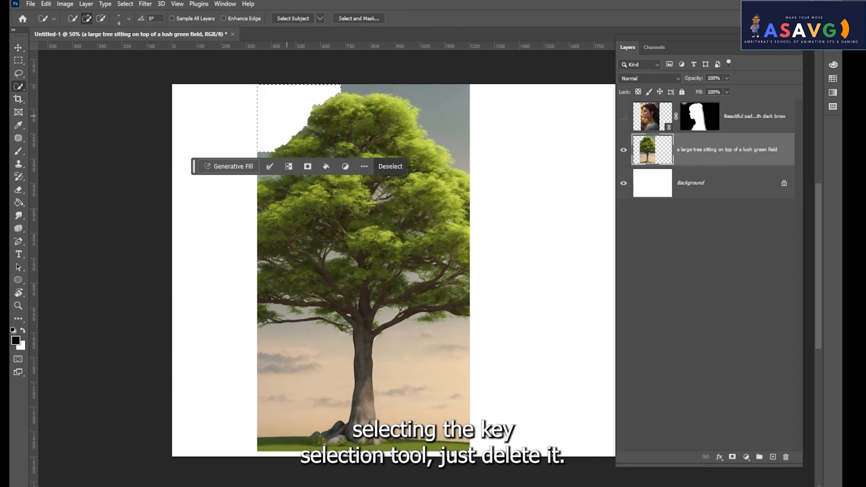
{"action": "key", "text": "Delete"}
{"action": "left_click_drag", "start_coordinate": [385, 88], "coordinate": [465, 108]}
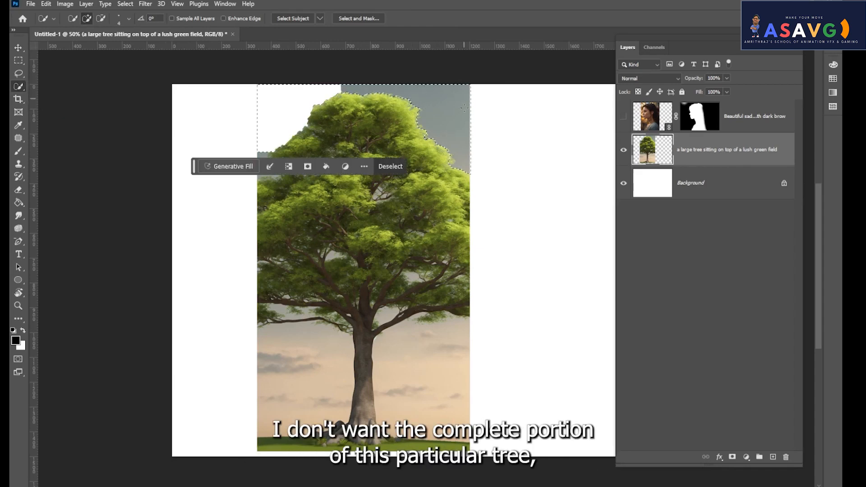
{"action": "key", "text": "Delete"}
Step: Delete the sky areas on both sides of the tree trunk and clear the selection
{"action": "left_click_drag", "start_coordinate": [424, 394], "coordinate": [432, 417]}
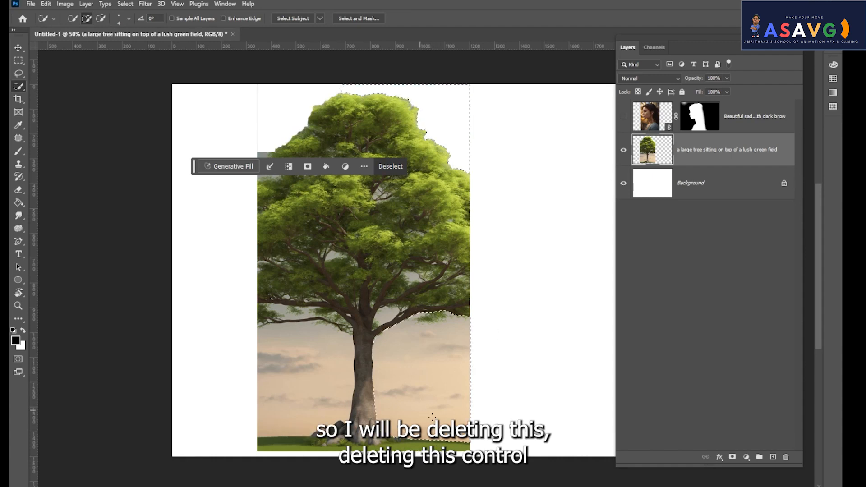
{"action": "key", "text": "Delete"}
{"action": "left_click_drag", "start_coordinate": [301, 398], "coordinate": [307, 343]}
{"action": "key", "text": "Delete"}
{"action": "key", "text": "ctrl+d"}
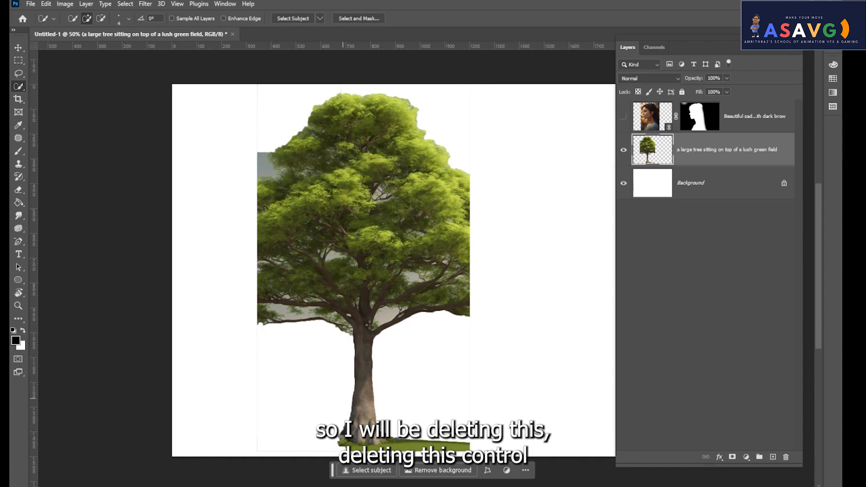
{"action": "left_click", "coordinate": [266, 168]}
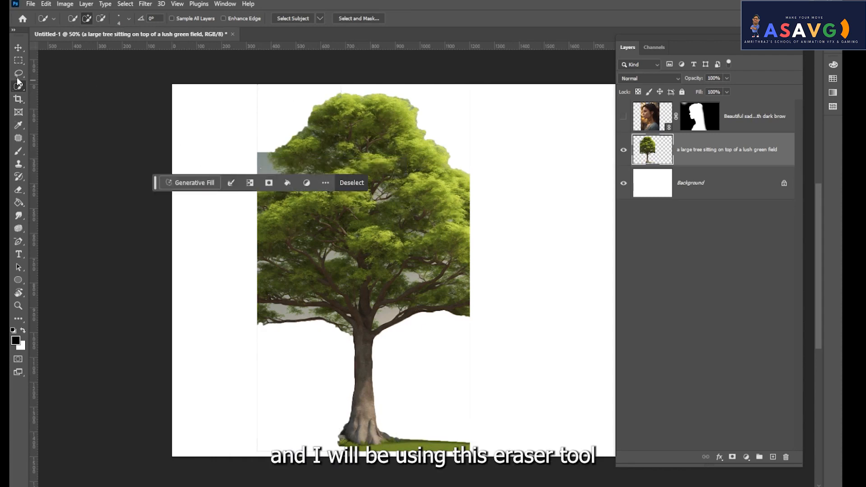
{"action": "left_click", "coordinate": [18, 190]}
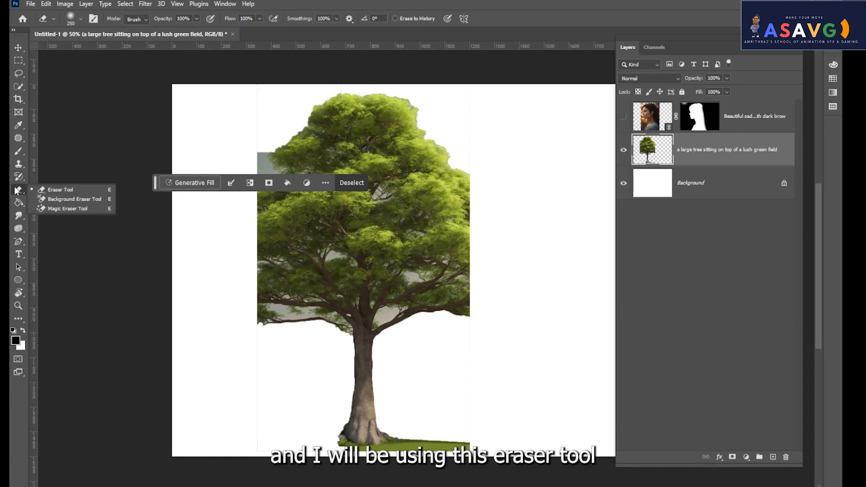
{"action": "left_click", "coordinate": [64, 191]}
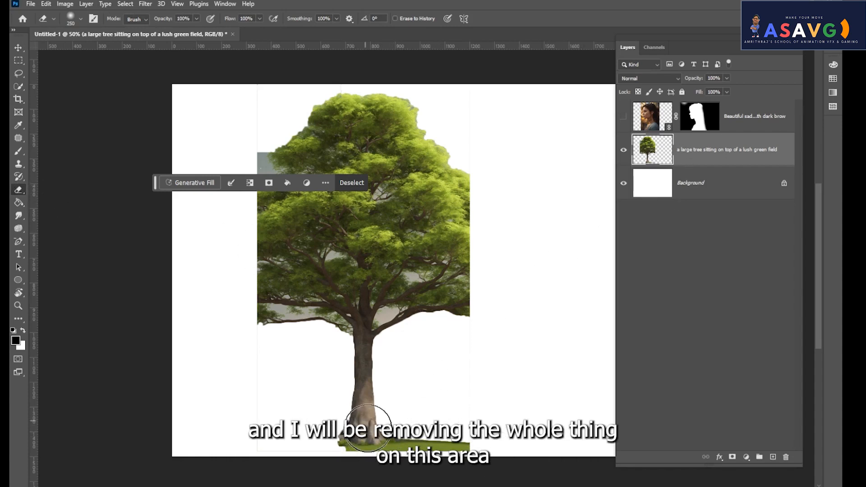
Step: Nudge the tree slightly up and right, and delete its trunk and the grass with a rectangular selection below the branches
{"action": "left_click", "coordinate": [18, 48]}
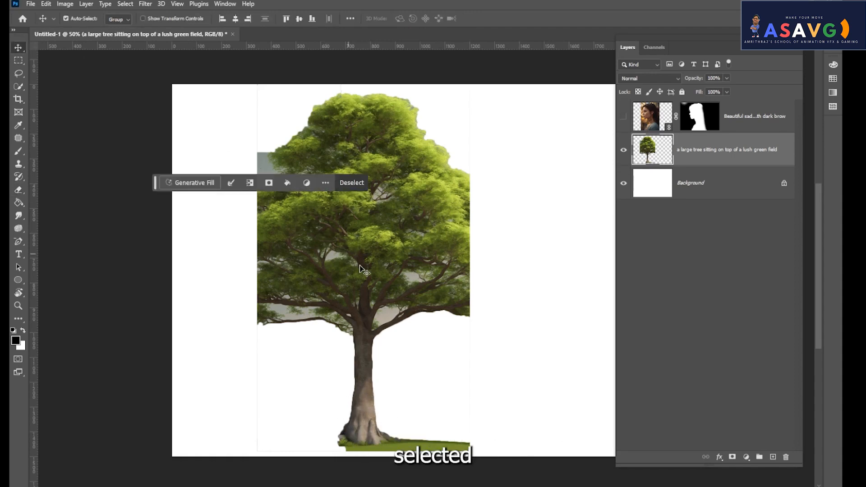
{"action": "left_click_drag", "start_coordinate": [364, 271], "coordinate": [371, 264]}
{"action": "left_click", "coordinate": [20, 61]}
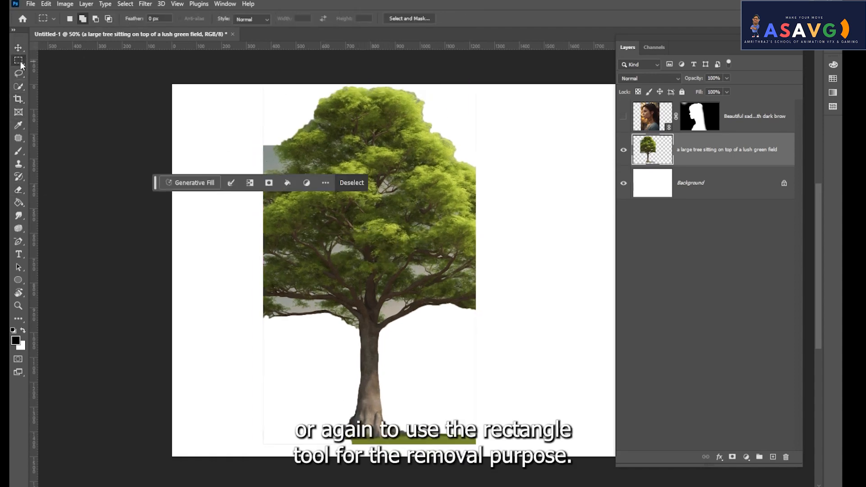
{"action": "left_click", "coordinate": [46, 61]}
{"action": "left_click_drag", "start_coordinate": [283, 328], "coordinate": [555, 457]}
{"action": "key", "text": "Delete"}
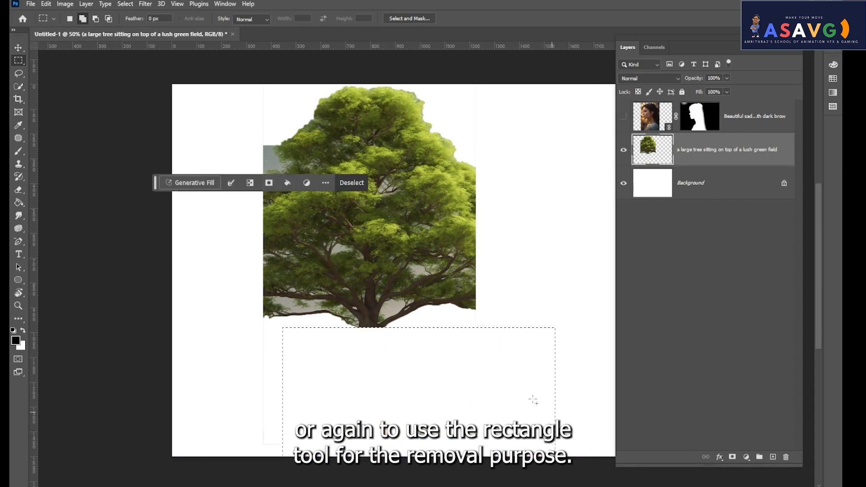
{"action": "left_click", "coordinate": [415, 212]}
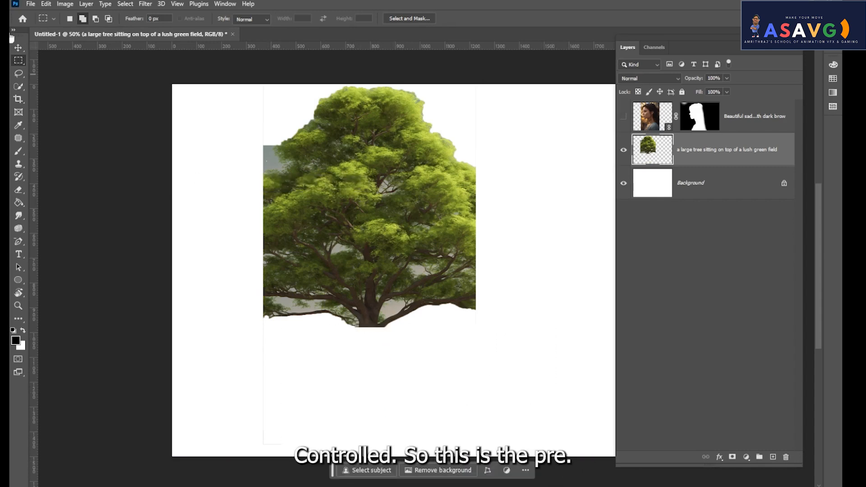
Step: Shift the tree crown slightly right and show the portrait layer again
{"action": "left_click", "coordinate": [18, 48]}
{"action": "left_click_drag", "start_coordinate": [362, 184], "coordinate": [381, 186]}
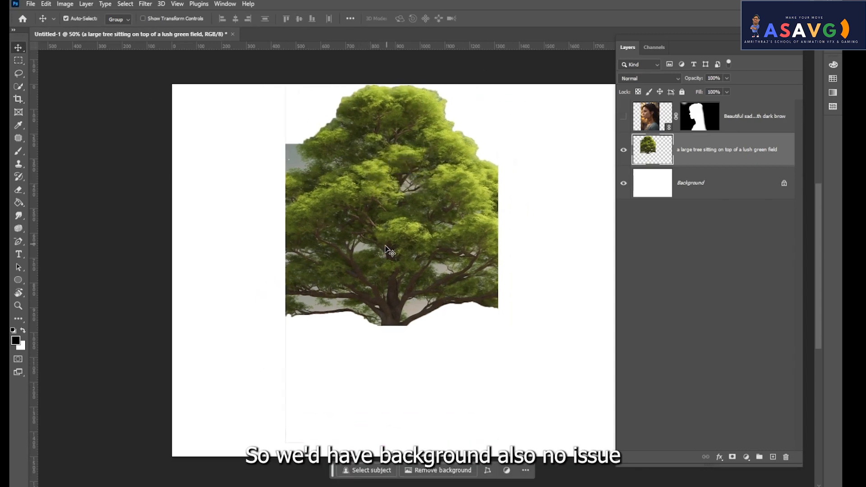
{"action": "left_click_drag", "start_coordinate": [402, 229], "coordinate": [393, 228]}
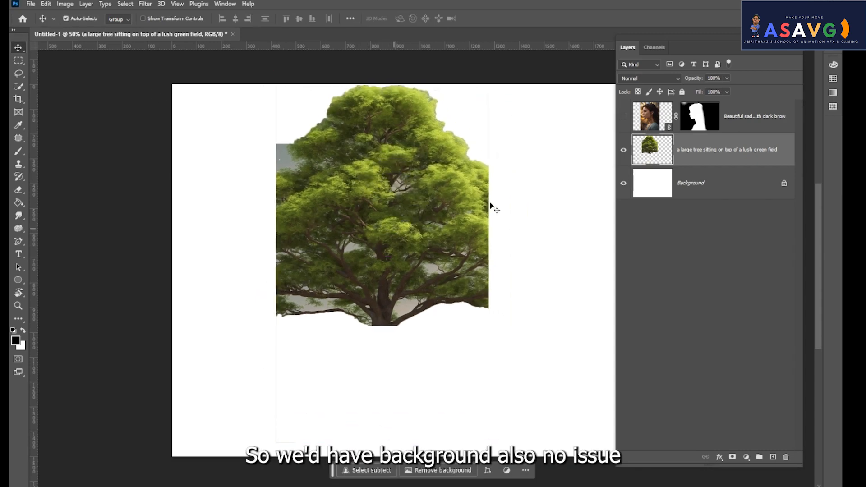
{"action": "left_click", "coordinate": [624, 118]}
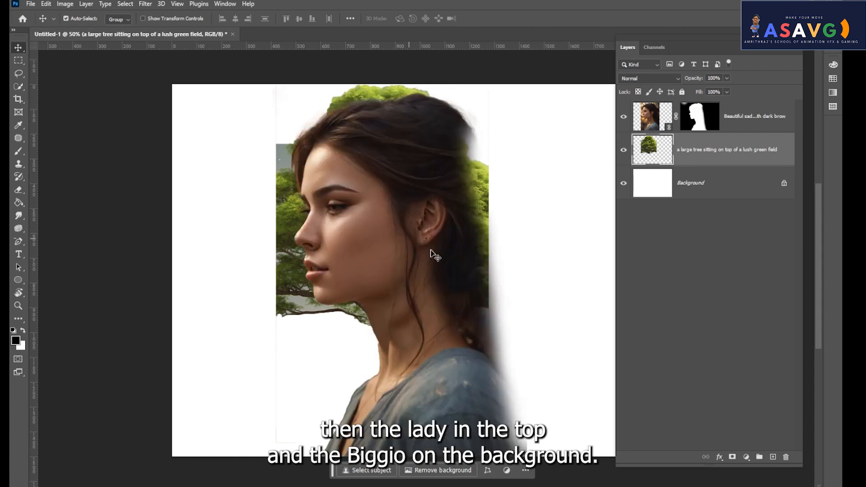
Step: Enlarge the tree crown behind the woman with Free Transform to about 194% width and 320% height
{"action": "key", "text": "ctrl+t"}
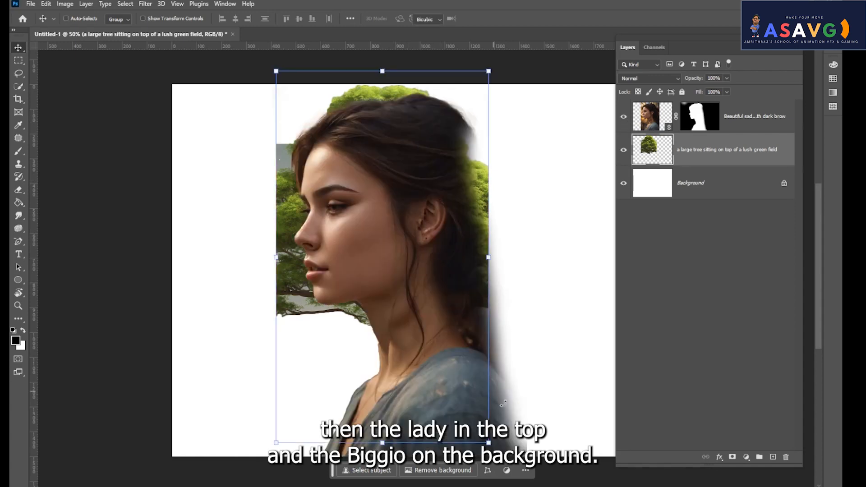
{"action": "left_click_drag", "start_coordinate": [490, 444], "coordinate": [563, 429]}
{"action": "key", "text": "ctrl+minus"}
{"action": "key", "text": "ctrl+minus"}
{"action": "key", "text": "ctrl+minus"}
{"action": "key", "text": "ctrl+minus"}
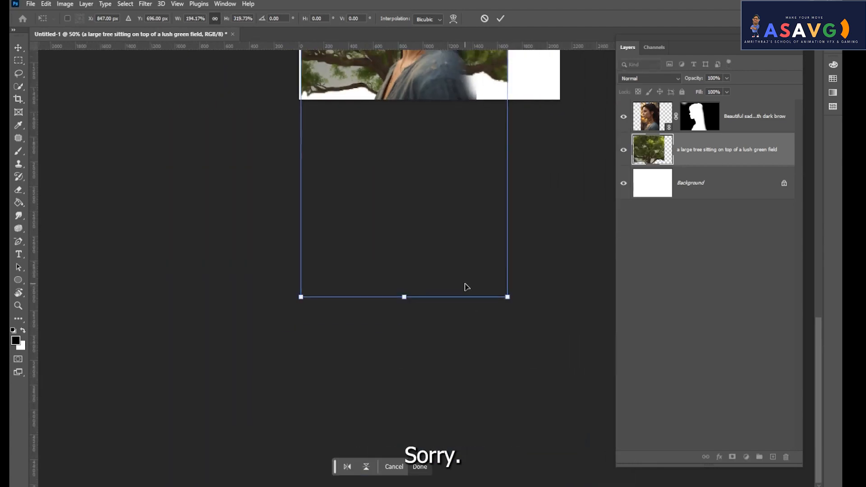
{"action": "left_click_drag", "start_coordinate": [426, 157], "coordinate": [414, 307]}
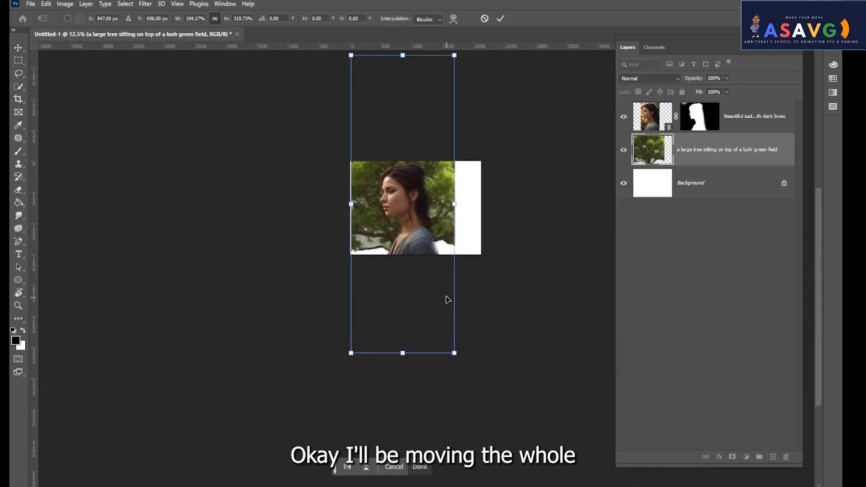
Step: Move the enlarged tree down and slightly right to about X 916 px, Y 1096 px
{"action": "key", "text": "ctrl+plus"}
{"action": "key", "text": "ctrl+plus"}
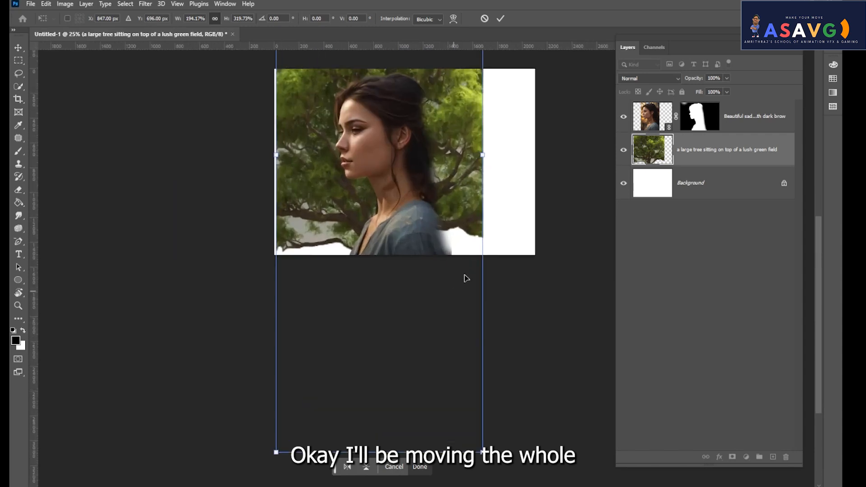
{"action": "left_click_drag", "start_coordinate": [472, 204], "coordinate": [483, 217]}
{"action": "left_click_drag", "start_coordinate": [472, 228], "coordinate": [471, 228]}
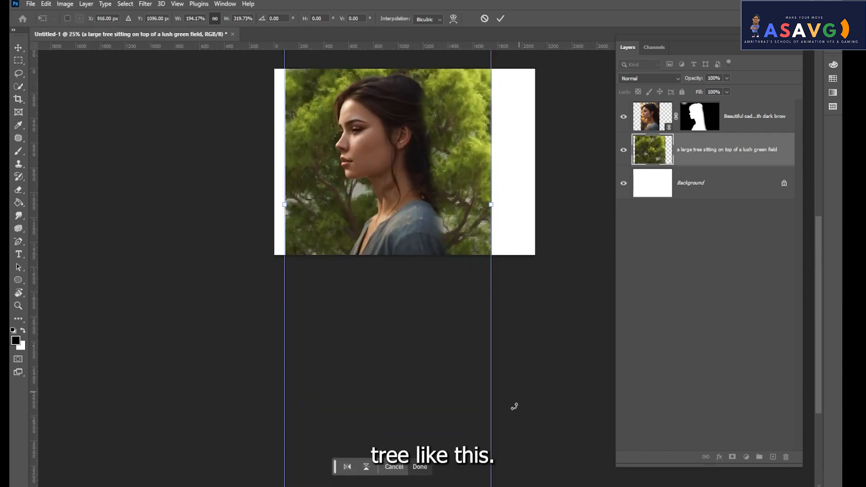
Step: Reduce the tree's scale to about 183% width and 208% height and apply the transform
{"action": "key", "text": "ctrl+minus"}
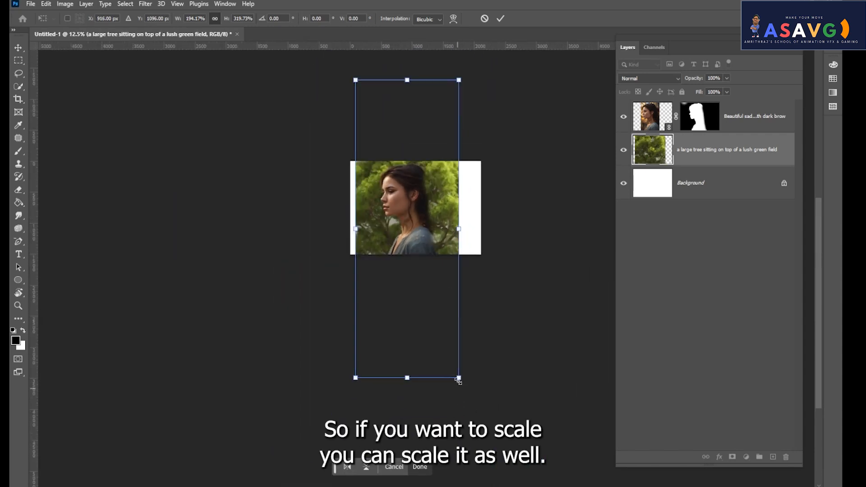
{"action": "left_click_drag", "start_coordinate": [460, 380], "coordinate": [456, 326]}
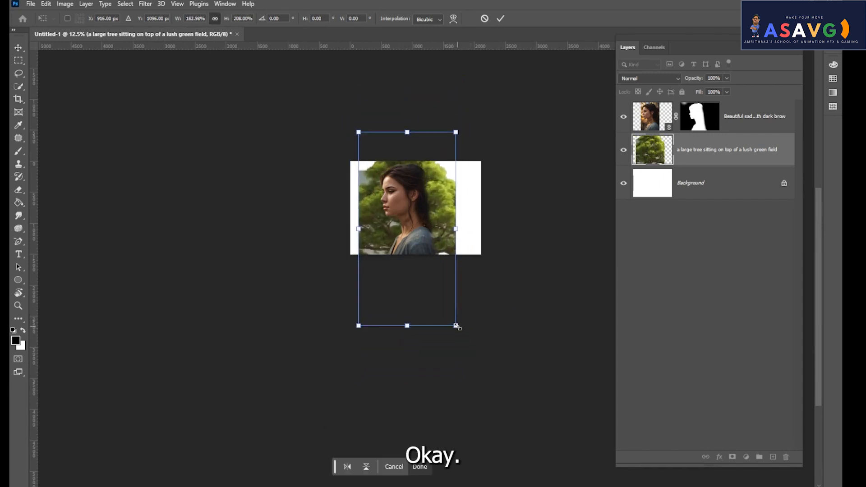
{"action": "key", "text": "Return"}
{"action": "key", "text": "ctrl+plus"}
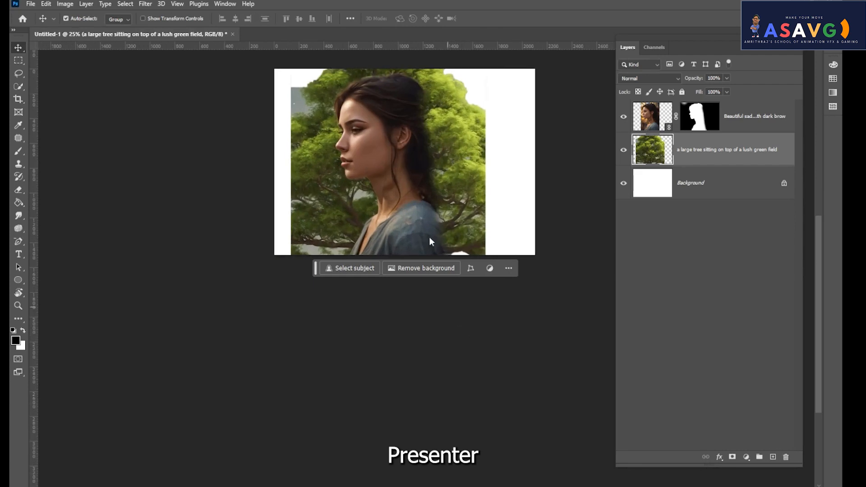
{"action": "scroll", "coordinate": [549, 213], "scroll_direction": "up", "scroll_amount": 2}
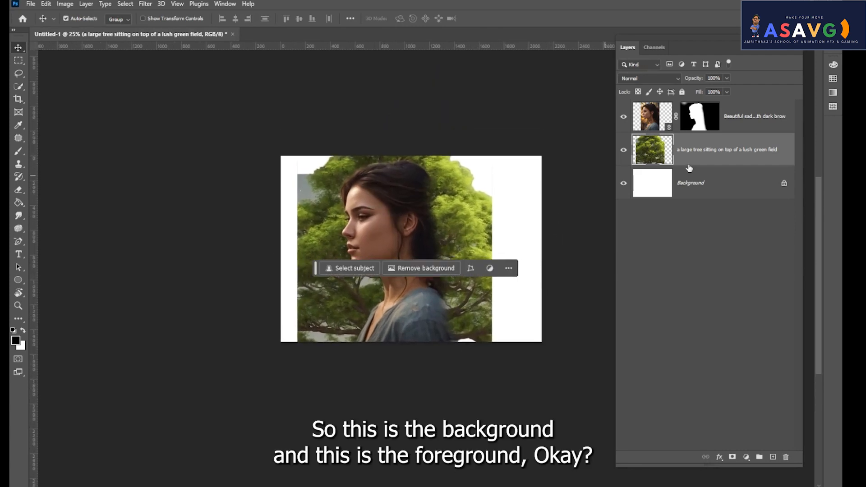
Step: Add a layer mask to the tree layer
{"action": "left_click", "coordinate": [658, 118]}
{"action": "left_click", "coordinate": [659, 144]}
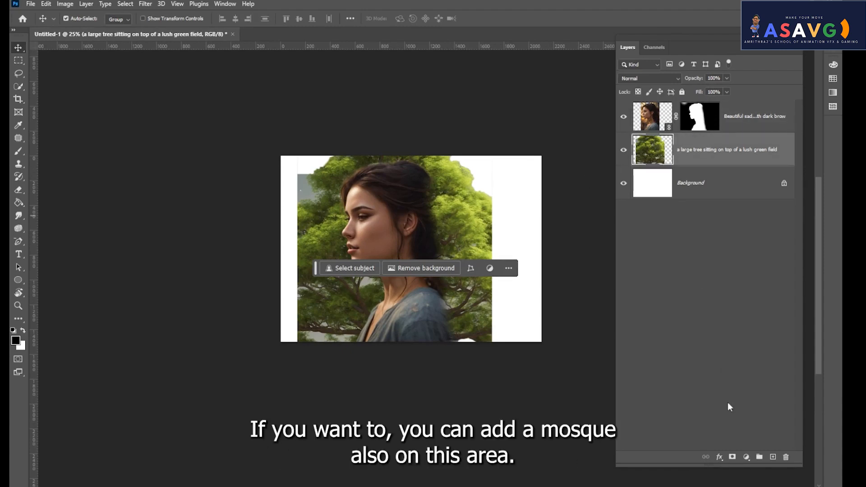
{"action": "left_click", "coordinate": [733, 456]}
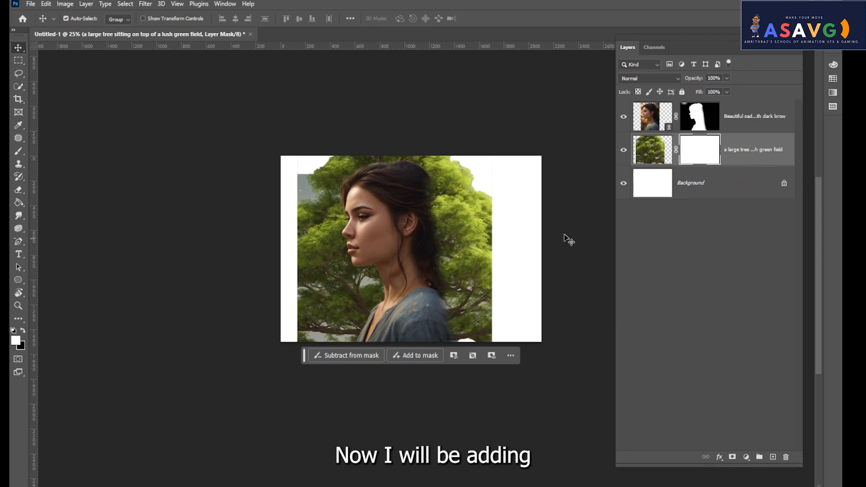
Step: Try an unclipped Black & White adjustment layer above the portrait, and delete the adjustment again
{"action": "mouse_move", "coordinate": [654, 124]}
{"action": "left_mouse_down"}
{"action": "mouse_move", "coordinate": [654, 164]}
{"action": "mouse_move", "coordinate": [655, 125]}
{"action": "left_mouse_up"}
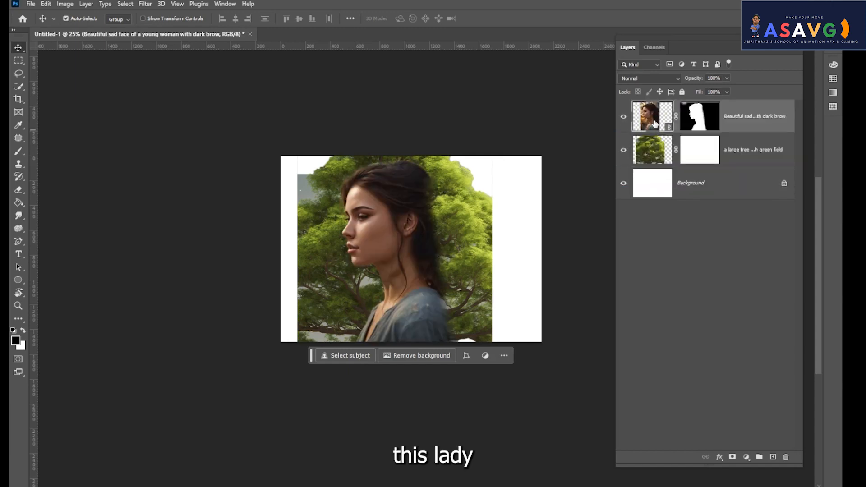
{"action": "left_click", "coordinate": [747, 457]}
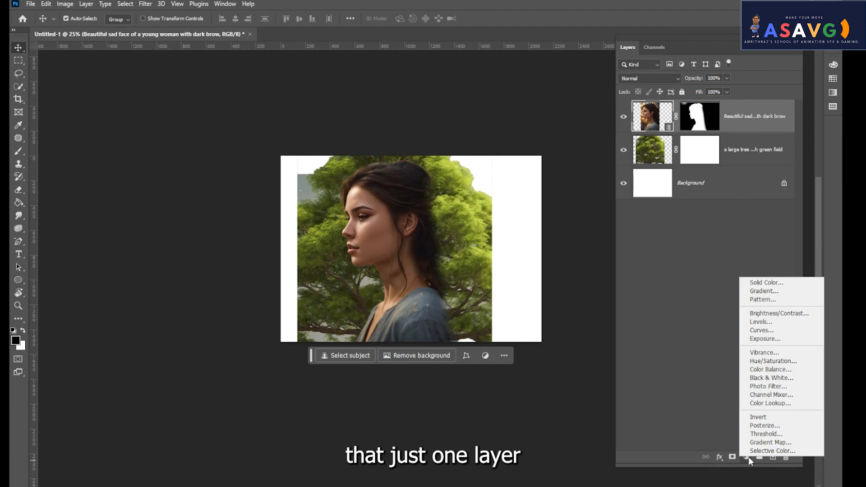
{"action": "left_click", "coordinate": [769, 379]}
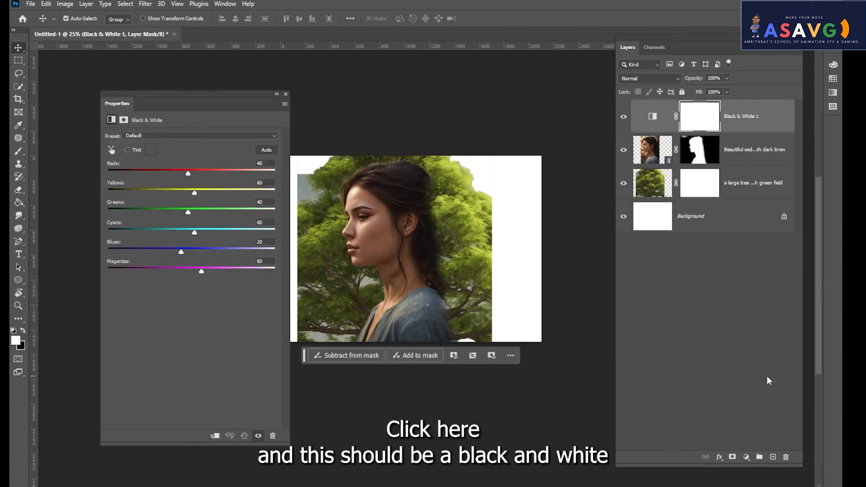
{"action": "left_click_drag", "start_coordinate": [179, 107], "coordinate": [127, 109]}
{"action": "left_click", "coordinate": [234, 97]}
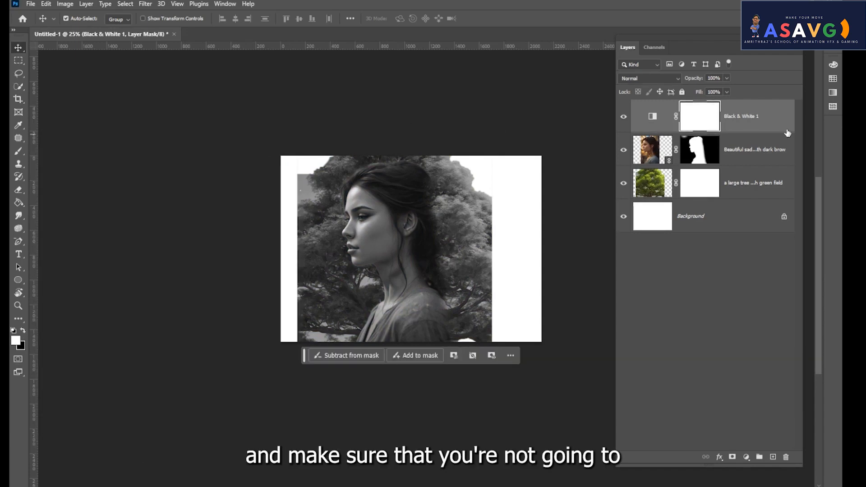
{"action": "left_click_drag", "start_coordinate": [665, 125], "coordinate": [786, 457]}
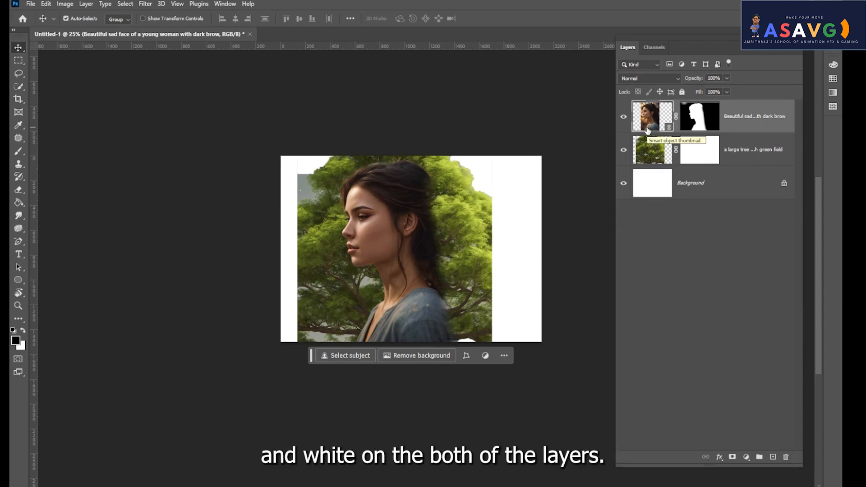
Step: Add a Black & White adjustment clipped to the portrait layer only, and nudge the woman slightly right
{"action": "left_click", "coordinate": [747, 457]}
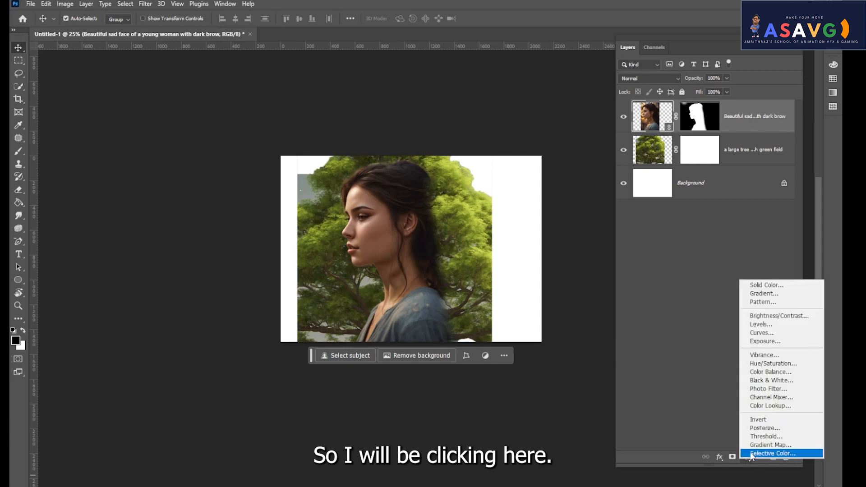
{"action": "left_click", "coordinate": [767, 380]}
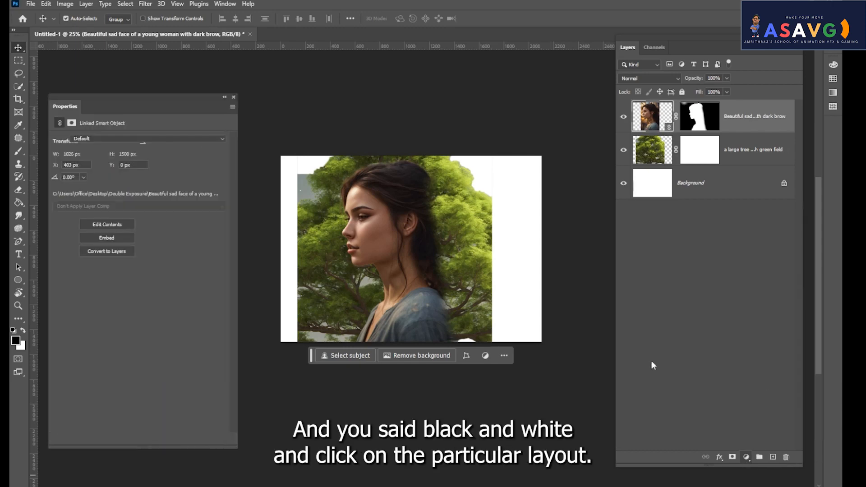
{"action": "left_click", "coordinate": [164, 440]}
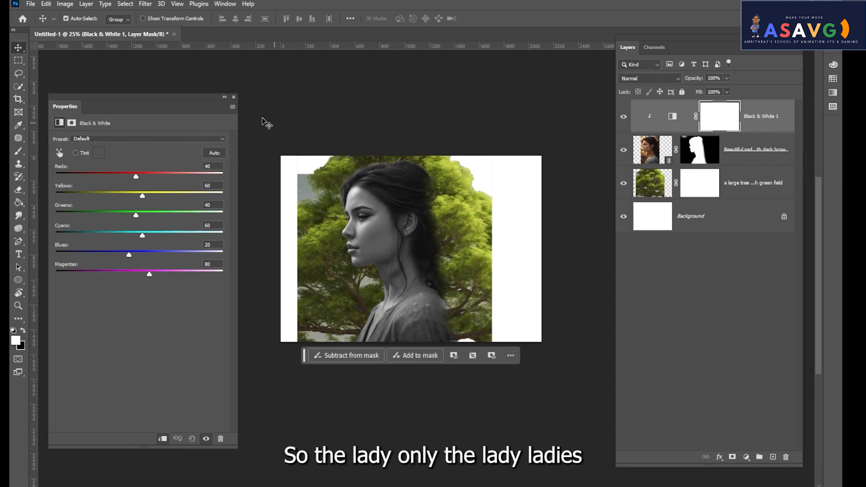
{"action": "left_click", "coordinate": [233, 97]}
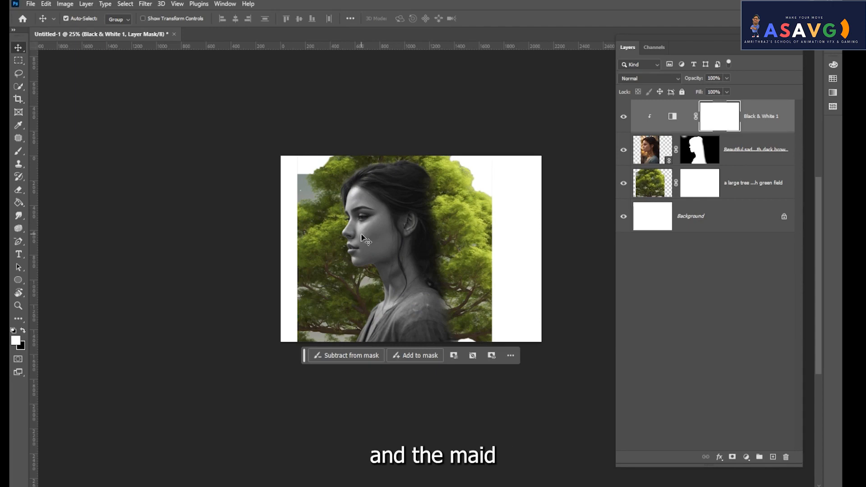
{"action": "mouse_move", "coordinate": [363, 239]}
{"action": "left_mouse_down"}
{"action": "mouse_move", "coordinate": [365, 248]}
{"action": "mouse_move", "coordinate": [367, 240]}
{"action": "left_mouse_up"}
Step: Add a separate Black & White adjustment layer directly above the tree layer, keeping the default preset
{"action": "left_click", "coordinate": [655, 195]}
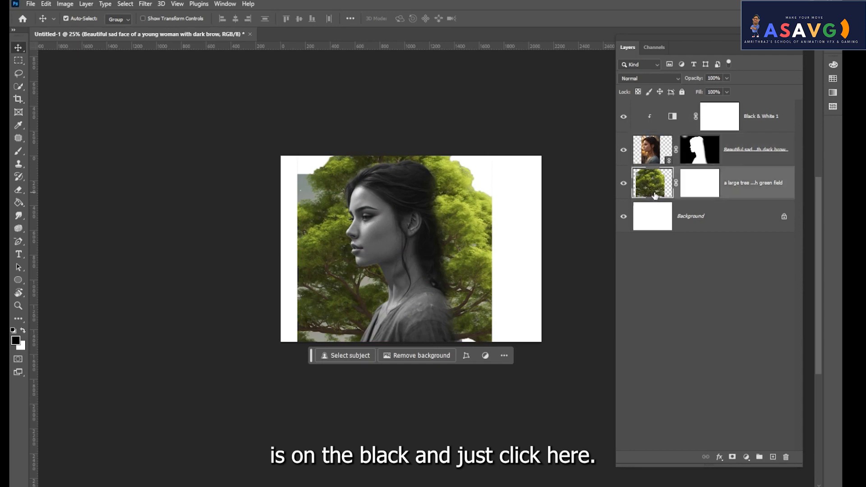
{"action": "left_click", "coordinate": [746, 461]}
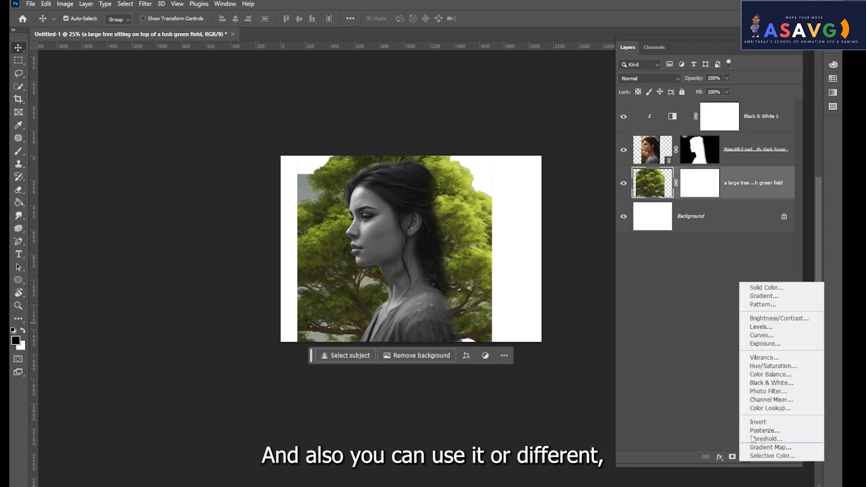
{"action": "left_click", "coordinate": [769, 384]}
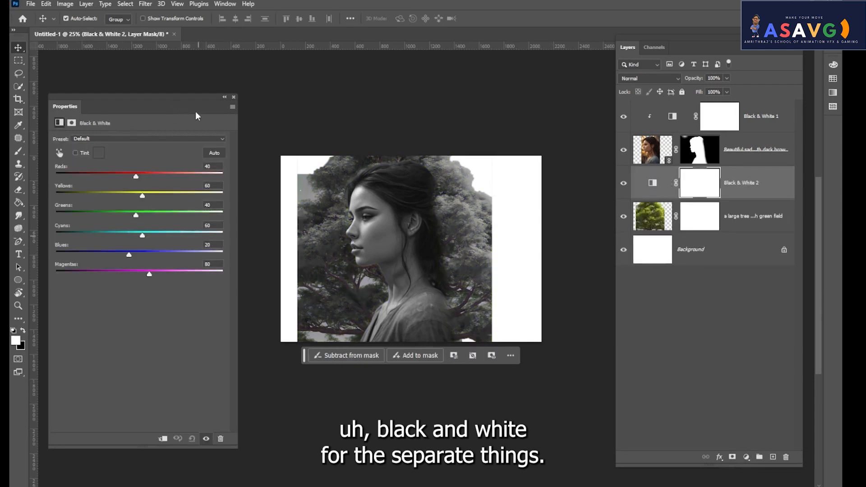
{"action": "left_click", "coordinate": [233, 97]}
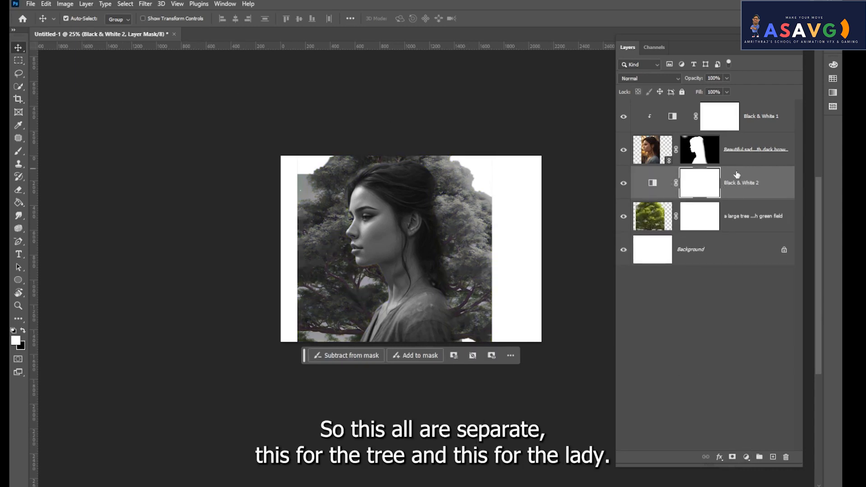
{"action": "left_click", "coordinate": [738, 156]}
{"action": "left_click", "coordinate": [744, 219]}
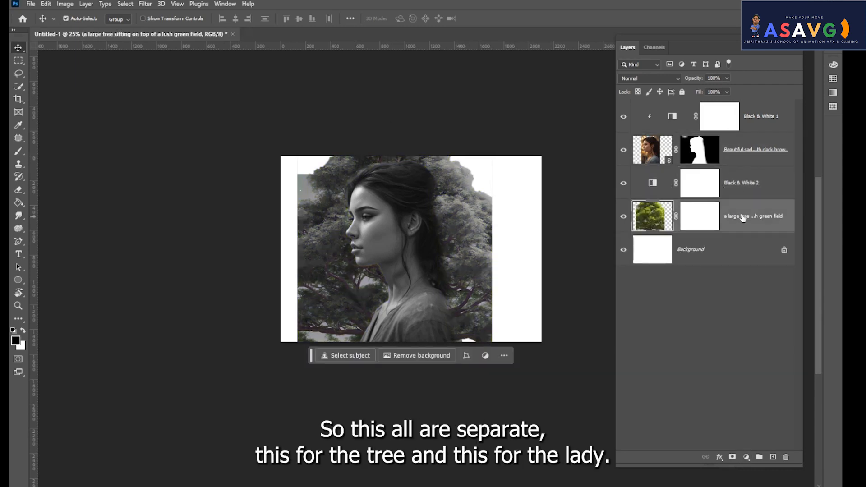
Step: Nudge the woman slightly right and set the portrait layer's blend mode to Screen
{"action": "left_click", "coordinate": [744, 168]}
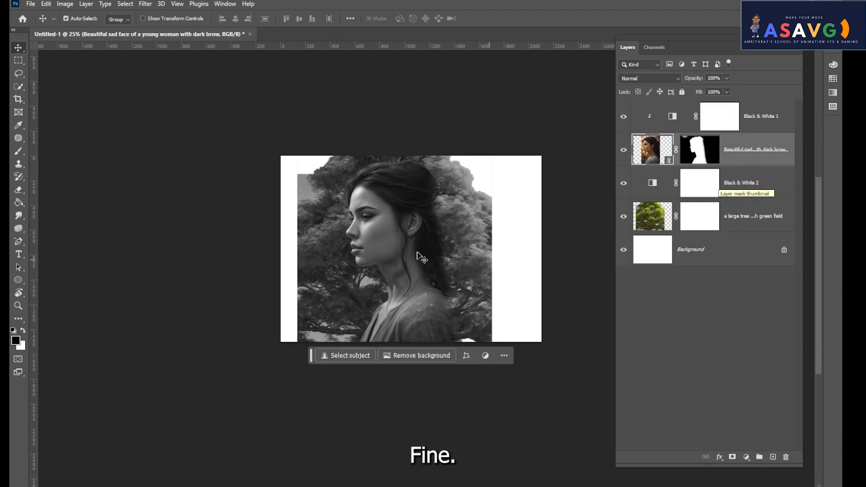
{"action": "key", "text": "ctrl"}
{"action": "key", "text": "ctrl+plus"}
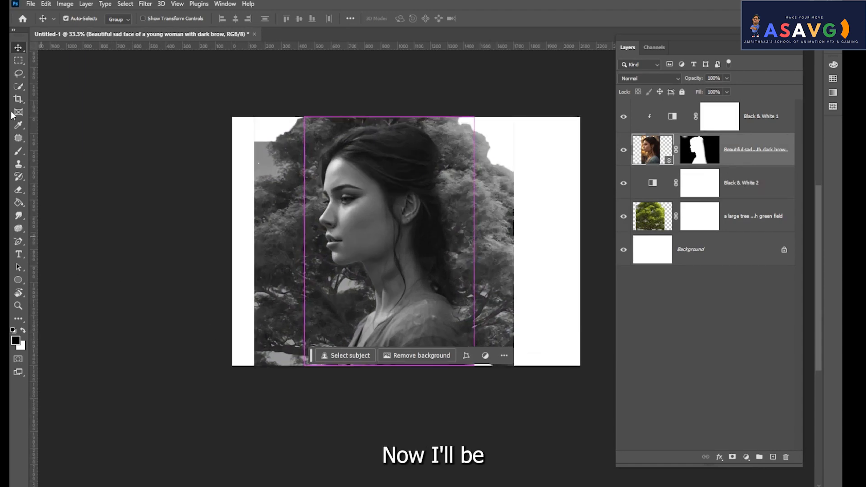
{"action": "left_click_drag", "start_coordinate": [411, 248], "coordinate": [421, 248]}
{"action": "left_click", "coordinate": [677, 80]}
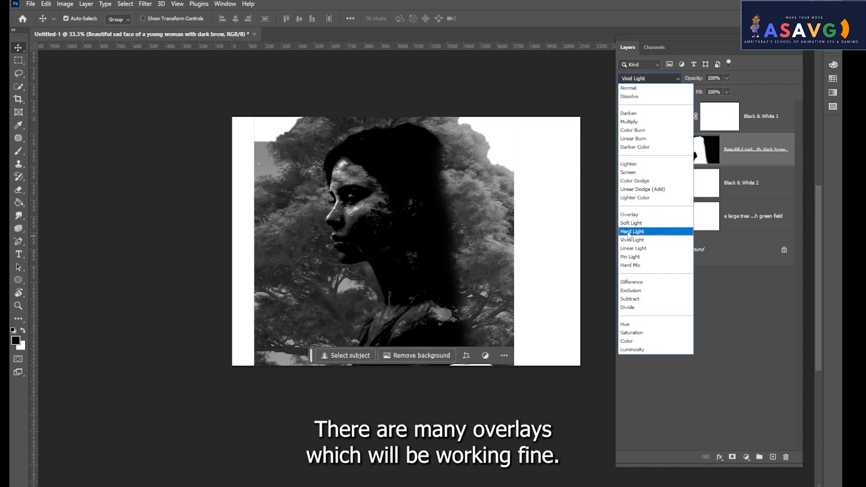
{"action": "left_click", "coordinate": [629, 173]}
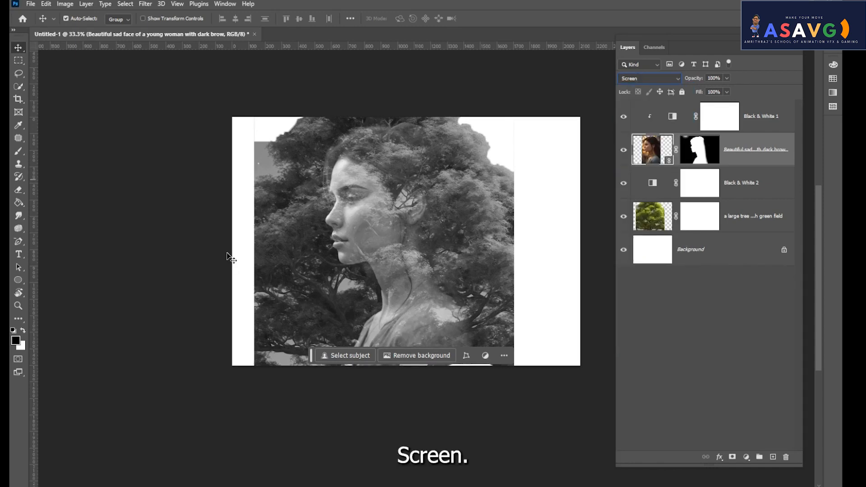
Step: Move the woman about 92 px right and 34 px down, and preview other blend modes before keeping Screen
{"action": "scroll", "coordinate": [425, 251], "scroll_direction": "up", "scroll_amount": 1}
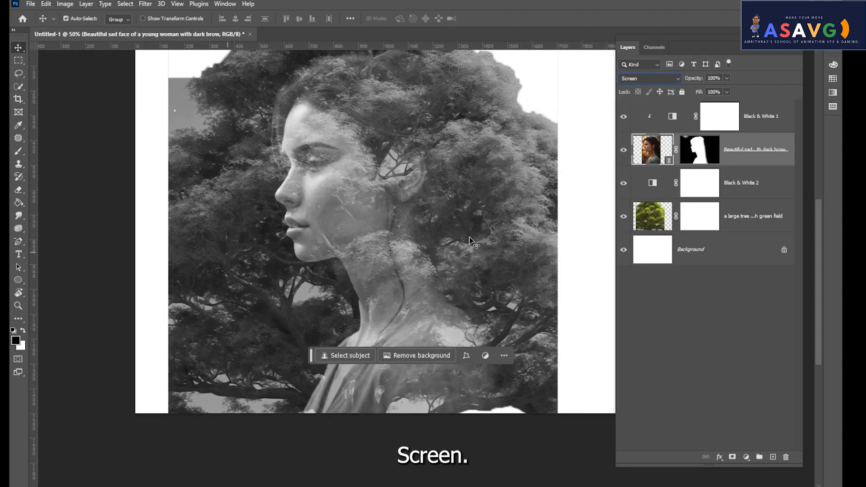
{"action": "left_click_drag", "start_coordinate": [473, 242], "coordinate": [491, 248]}
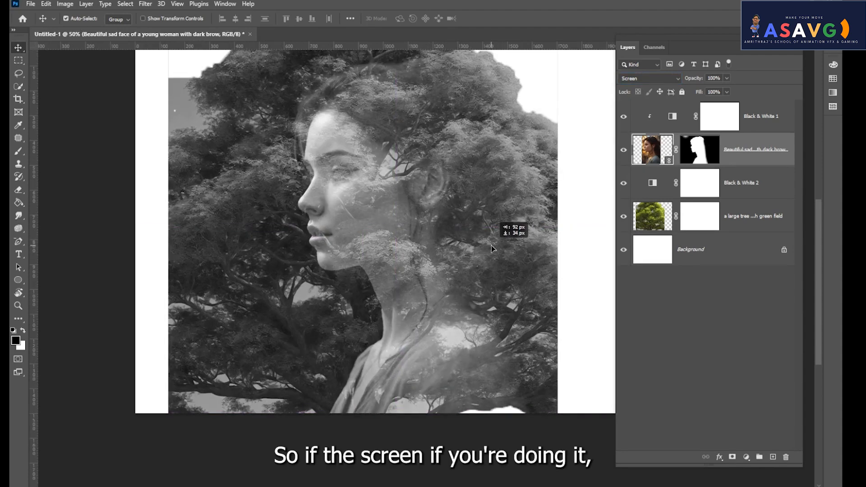
{"action": "key", "text": "space"}
{"action": "left_click_drag", "start_coordinate": [528, 280], "coordinate": [531, 321]}
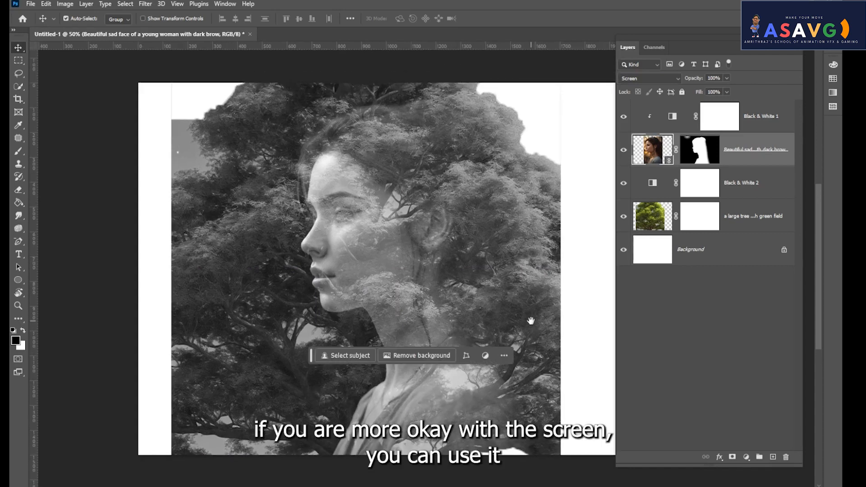
{"action": "left_click", "coordinate": [650, 79]}
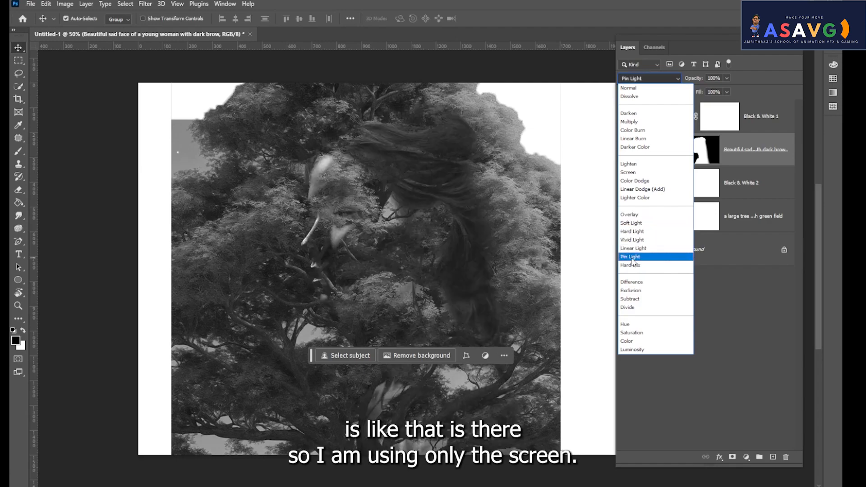
{"action": "left_click", "coordinate": [637, 178]}
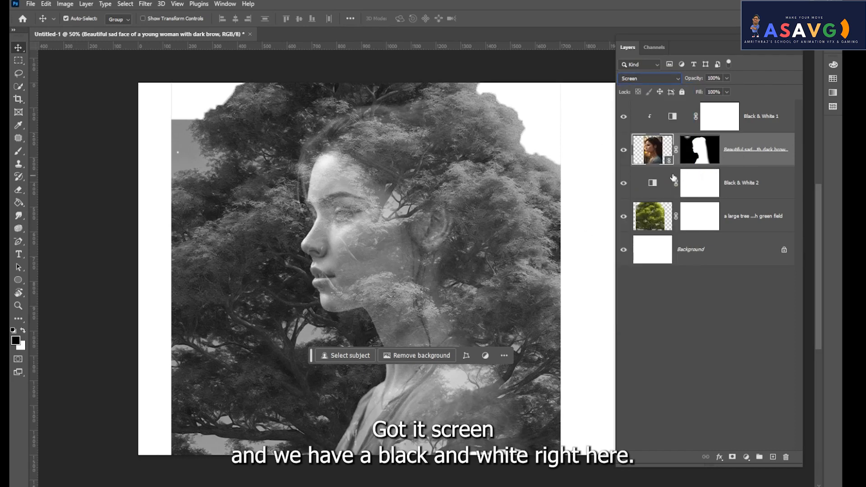
Step: Try hiding the grey patch beside the tree crown with a black brush stroke on the tree's mask, and undo it
{"action": "left_click", "coordinate": [738, 122]}
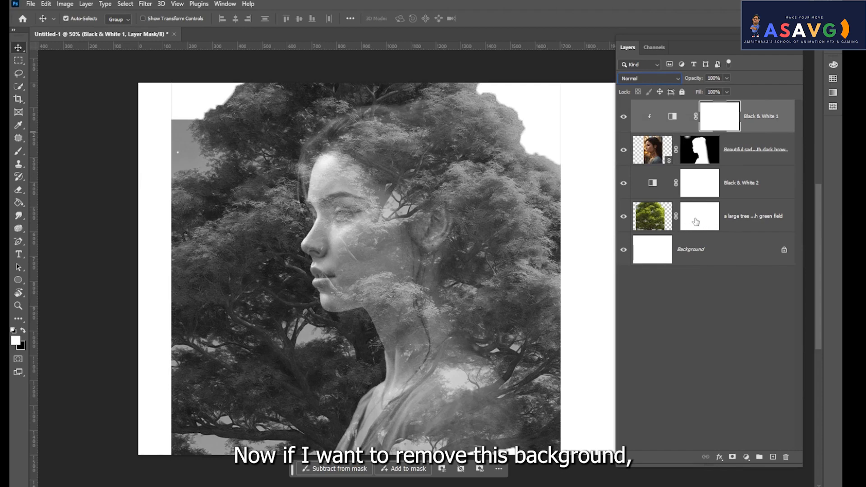
{"action": "left_click", "coordinate": [703, 229]}
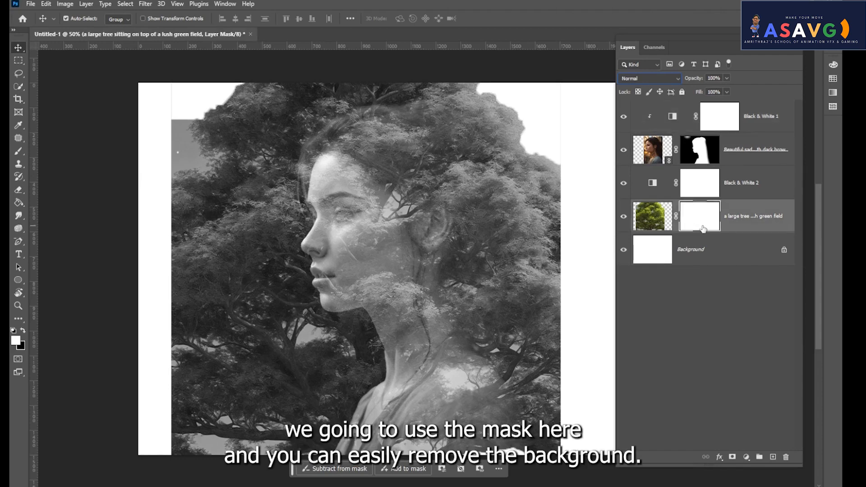
{"action": "key", "text": "b"}
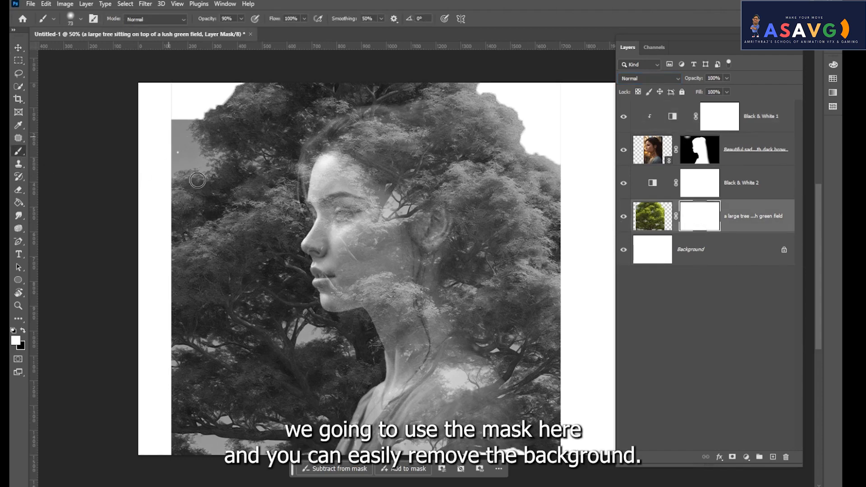
{"action": "left_click", "coordinate": [23, 331]}
{"action": "left_click_drag", "start_coordinate": [184, 144], "coordinate": [184, 159]}
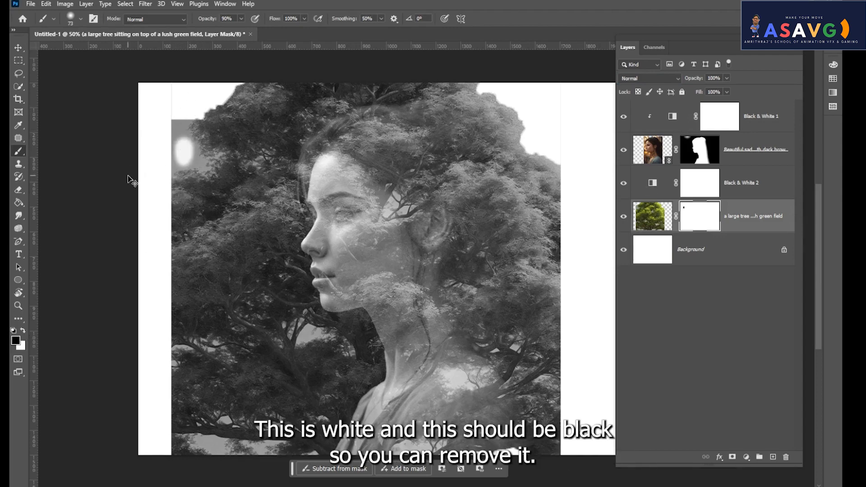
{"action": "key", "text": "ctrl+z"}
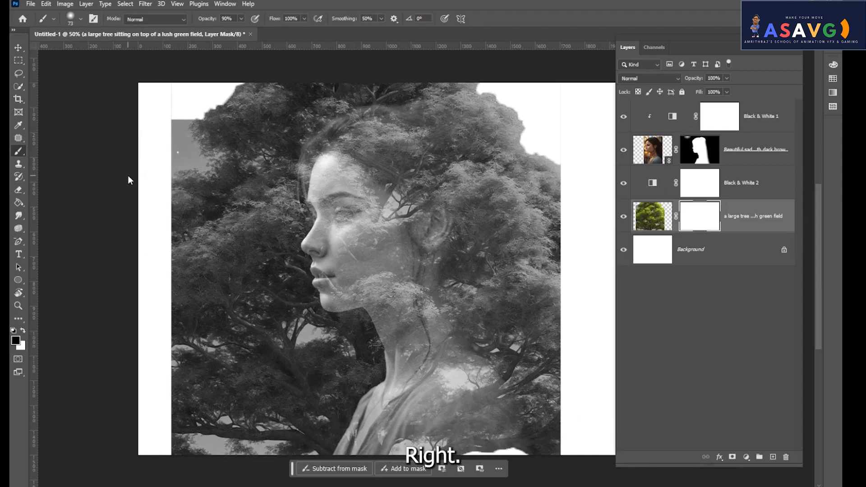
Step: Toggle the tree layer's visibility off and on to compare the composite with and without the tree
{"action": "left_click", "coordinate": [737, 126]}
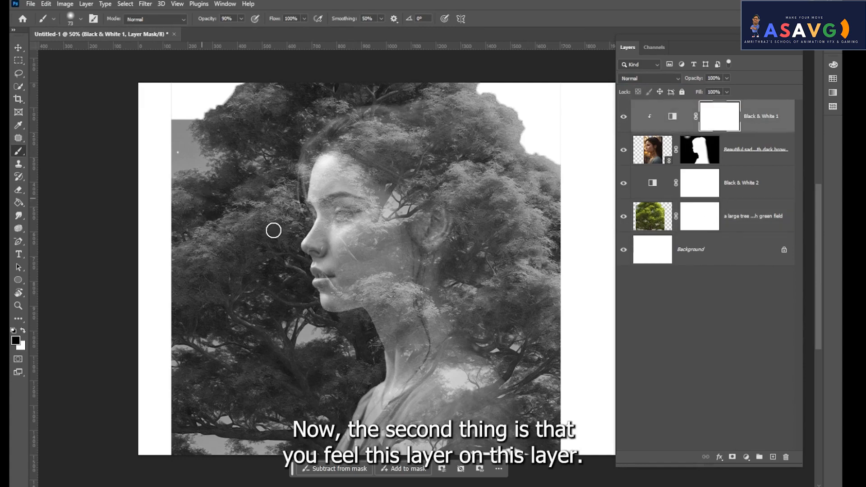
{"action": "left_click", "coordinate": [655, 224]}
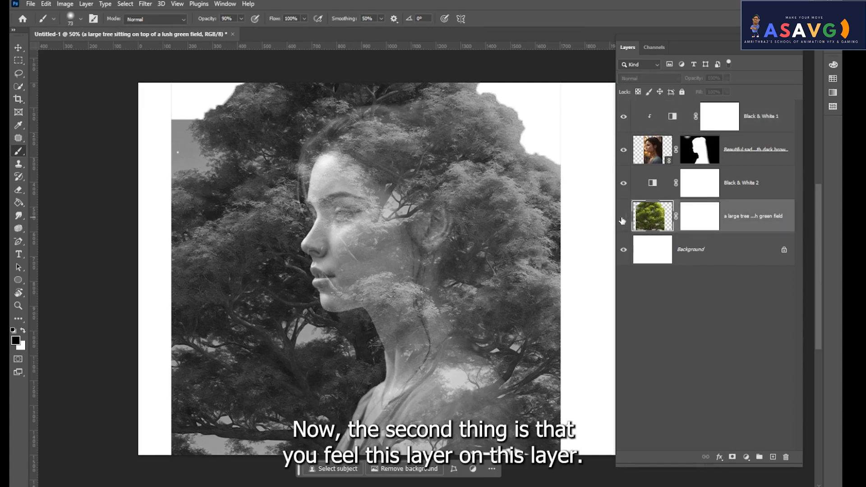
{"action": "left_click", "coordinate": [624, 218]}
{"action": "left_click", "coordinate": [624, 217]}
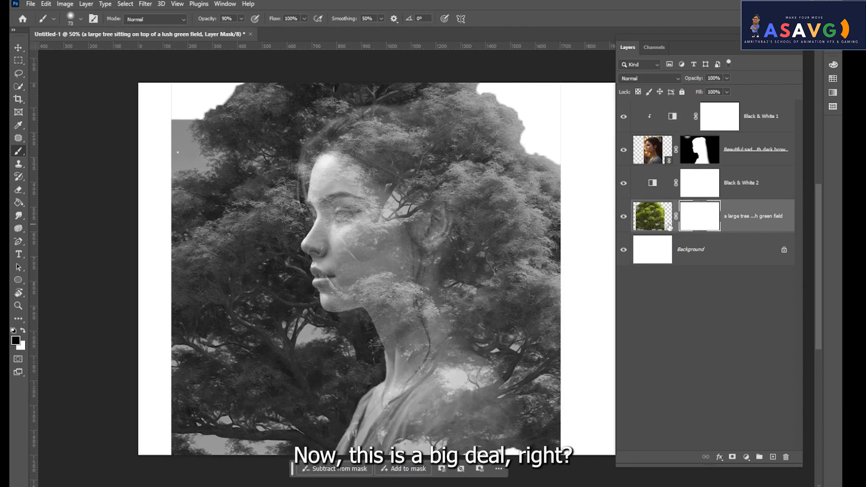
{"action": "left_click", "coordinate": [625, 218]}
{"action": "left_click", "coordinate": [625, 218]}
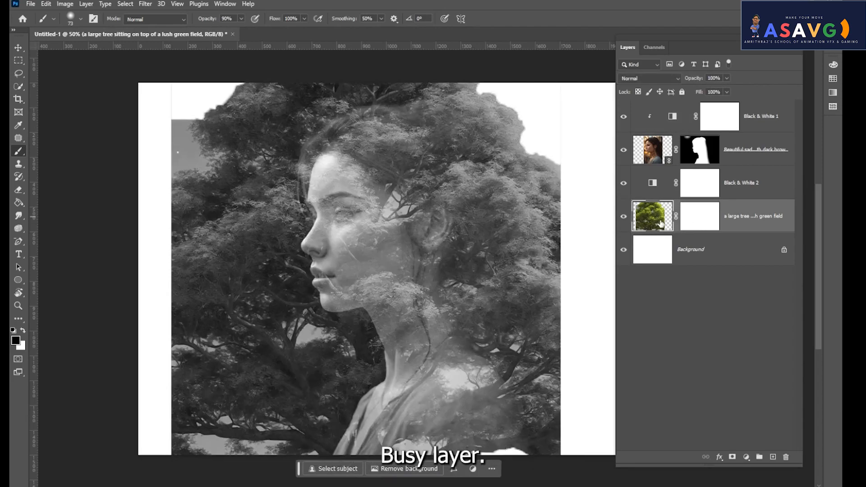
Step: Try the Screen blend mode on the tree layer, and undo it
{"action": "left_click", "coordinate": [651, 79]}
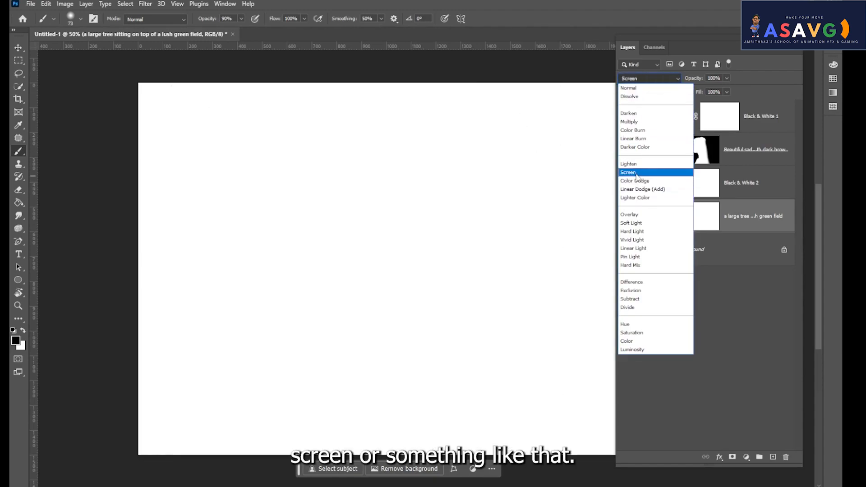
{"action": "left_click", "coordinate": [630, 172]}
{"action": "left_click", "coordinate": [729, 350]}
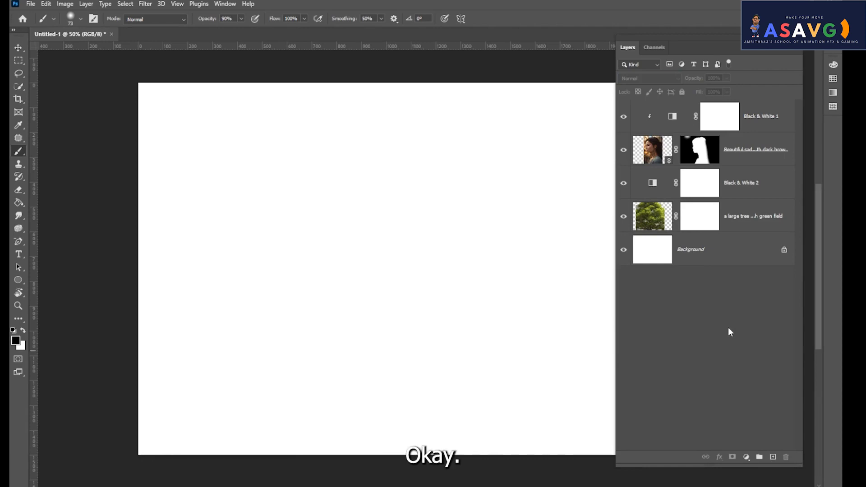
{"action": "key", "text": "ctrl+z"}
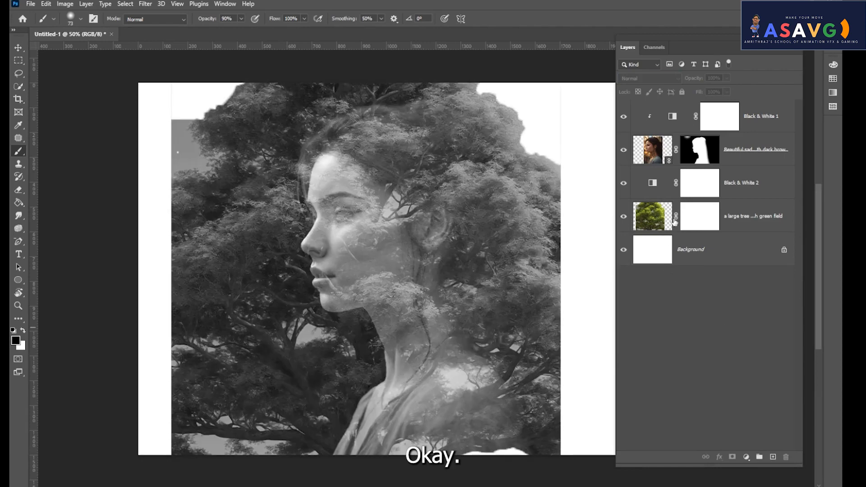
Step: Toggle the visibility of the tree's Black & White 2 adjustment to compare the tree in colour and in greyscale
{"action": "left_click", "coordinate": [643, 222]}
{"action": "left_click", "coordinate": [633, 192]}
{"action": "left_click", "coordinate": [623, 184]}
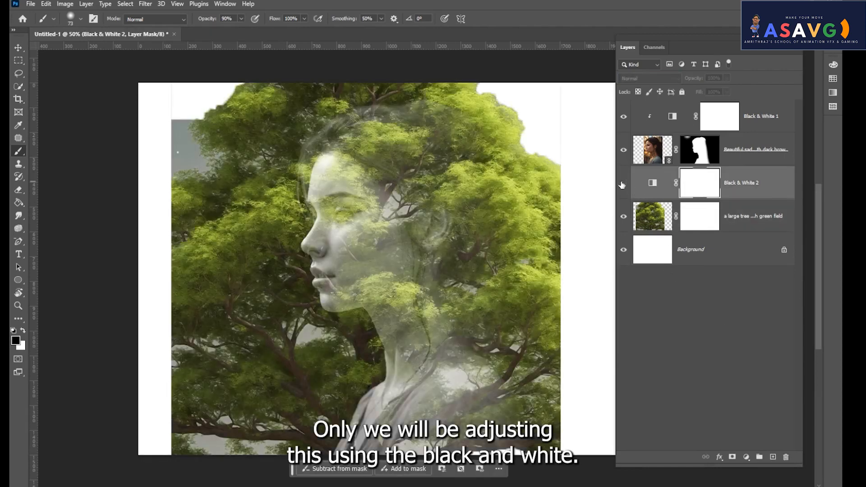
{"action": "left_click", "coordinate": [623, 184]}
{"action": "left_click", "coordinate": [623, 184]}
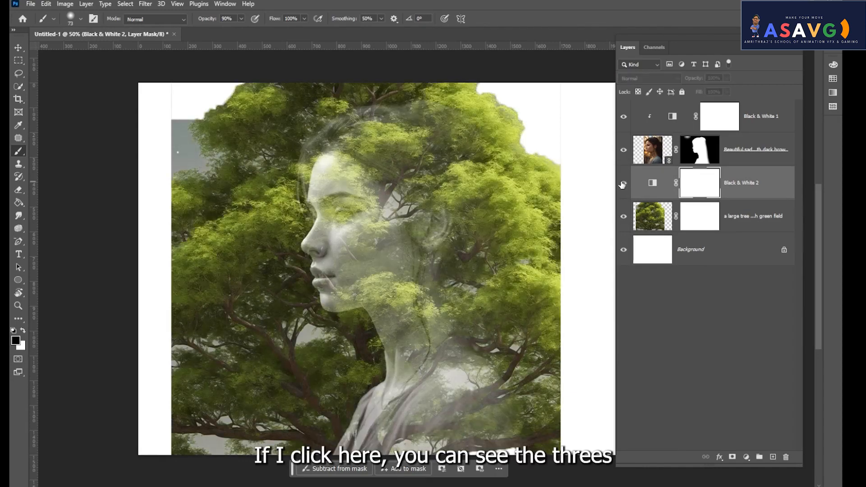
{"action": "left_click", "coordinate": [624, 184]}
{"action": "left_click", "coordinate": [623, 184]}
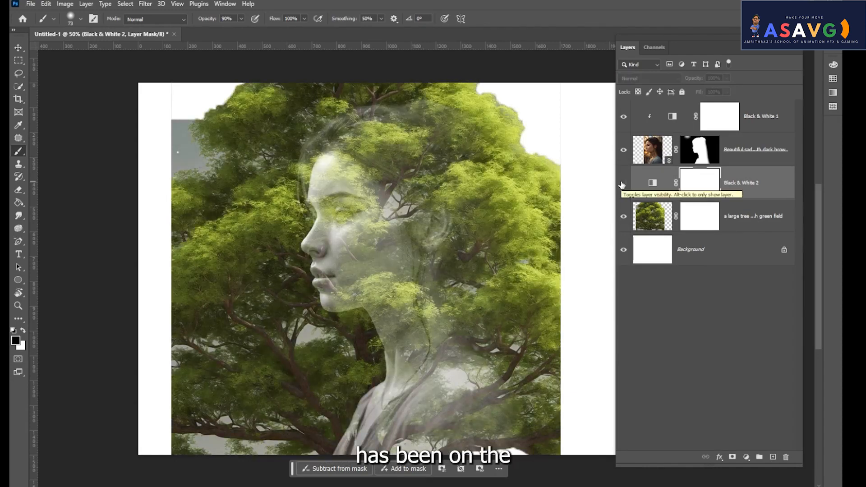
{"action": "left_click", "coordinate": [623, 184]}
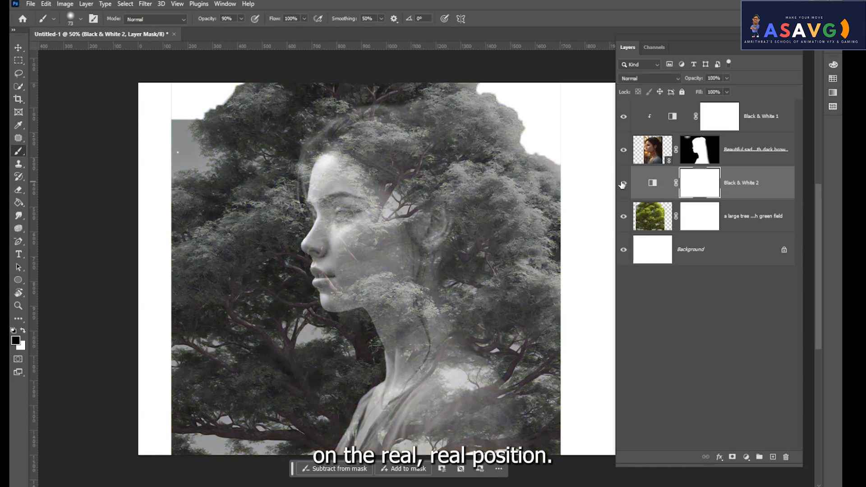
{"action": "left_click", "coordinate": [623, 184]}
{"action": "left_click", "coordinate": [622, 183]}
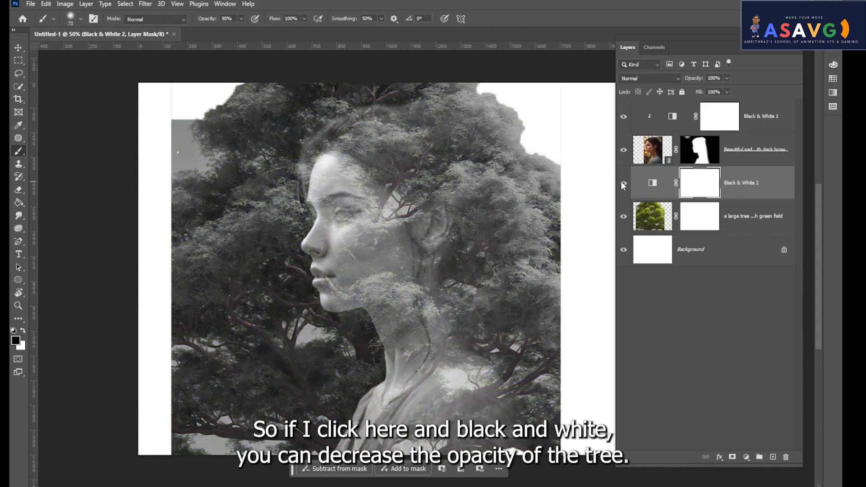
Step: Lower the opacity of the Black & White 2 adjustment above the tree to 82%
{"action": "left_click", "coordinate": [727, 78]}
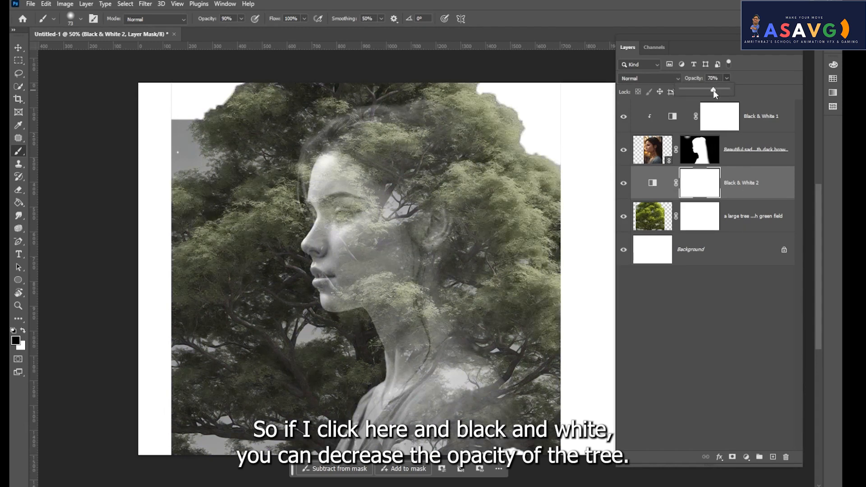
{"action": "left_click_drag", "start_coordinate": [714, 93], "coordinate": [726, 93]}
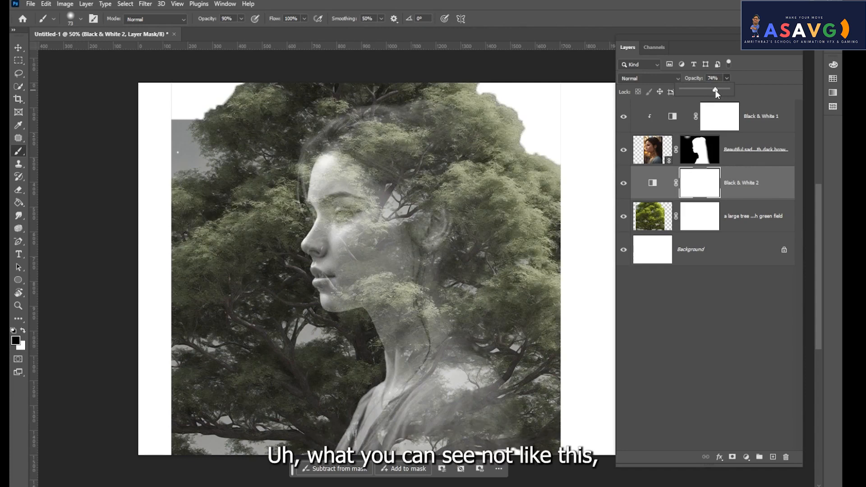
{"action": "mouse_move", "coordinate": [717, 93]}
{"action": "left_mouse_down"}
{"action": "mouse_move", "coordinate": [675, 92]}
{"action": "mouse_move", "coordinate": [718, 90]}
{"action": "left_mouse_up"}
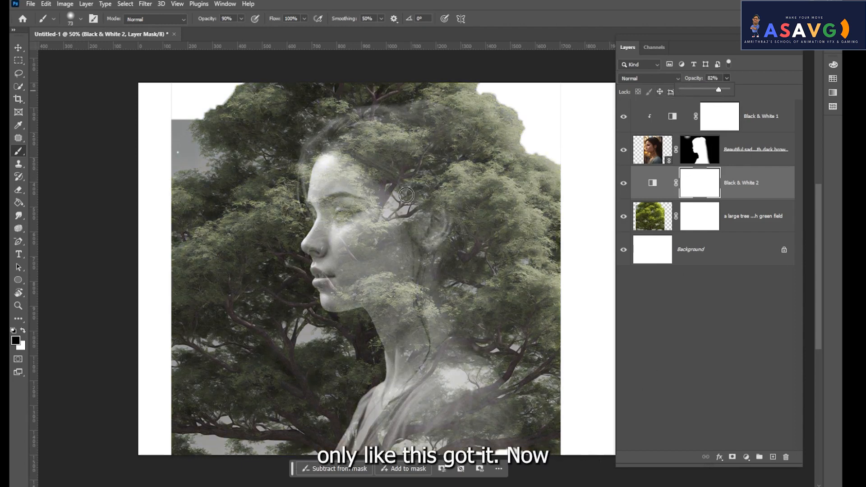
Step: Add a Levels adjustment above Black & White 1 and clip it to the woman's portrait layer
{"action": "left_click", "coordinate": [752, 149]}
{"action": "left_click", "coordinate": [759, 121]}
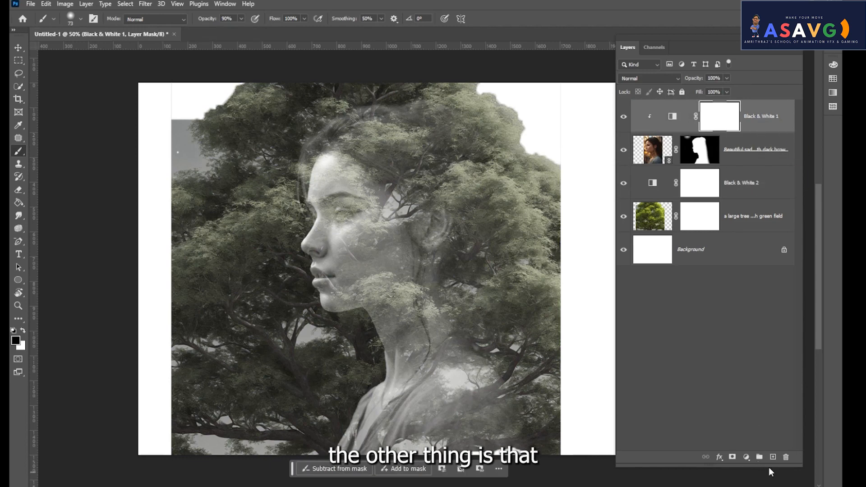
{"action": "left_click", "coordinate": [747, 457]}
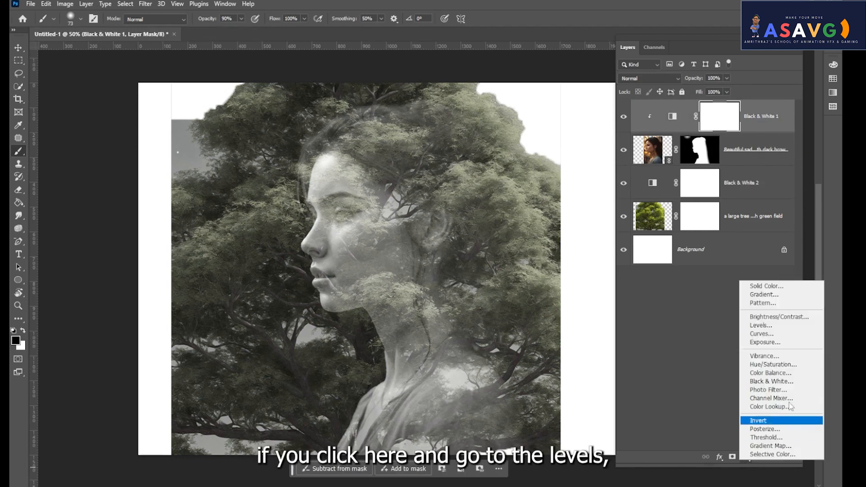
{"action": "left_click", "coordinate": [783, 325]}
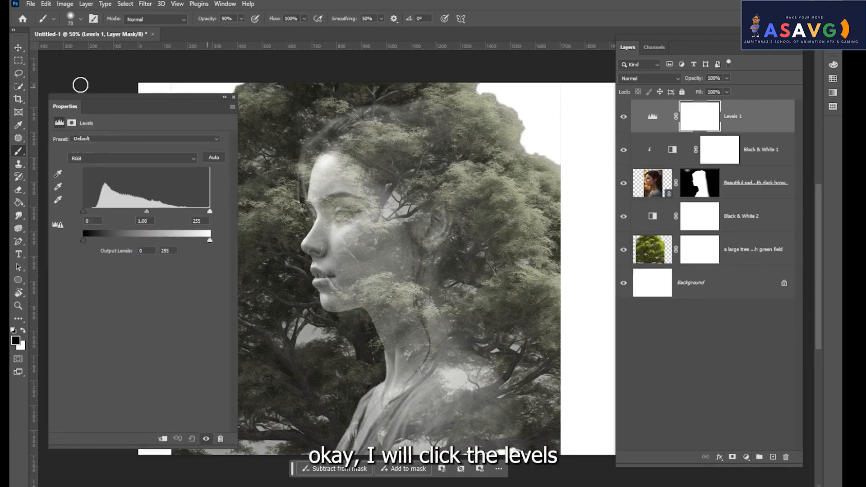
{"action": "left_click_drag", "start_coordinate": [135, 106], "coordinate": [668, 139]}
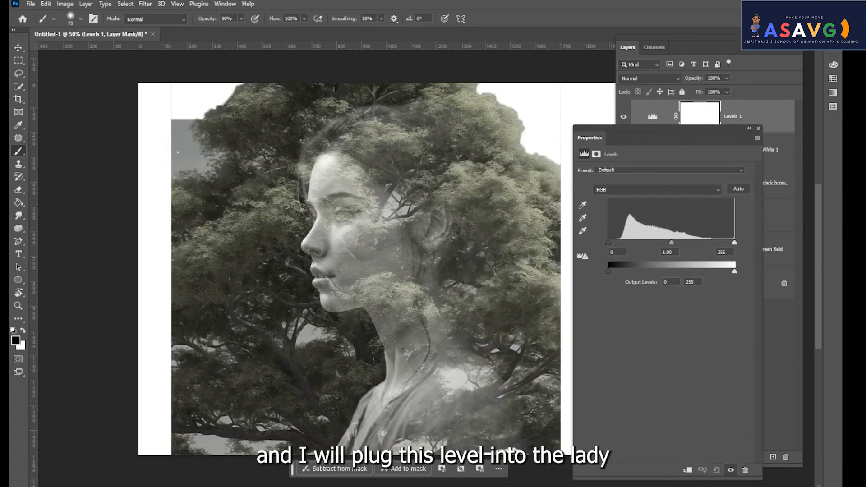
{"action": "left_click", "coordinate": [689, 470]}
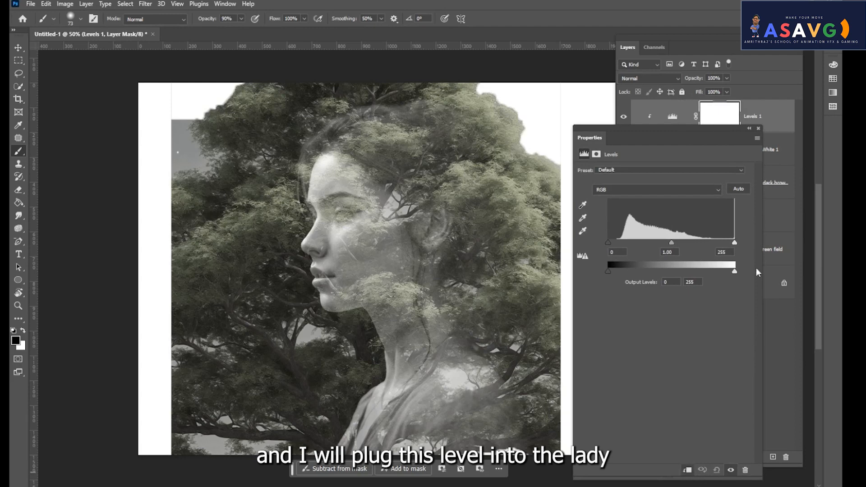
{"action": "left_click_drag", "start_coordinate": [668, 144], "coordinate": [665, 117]}
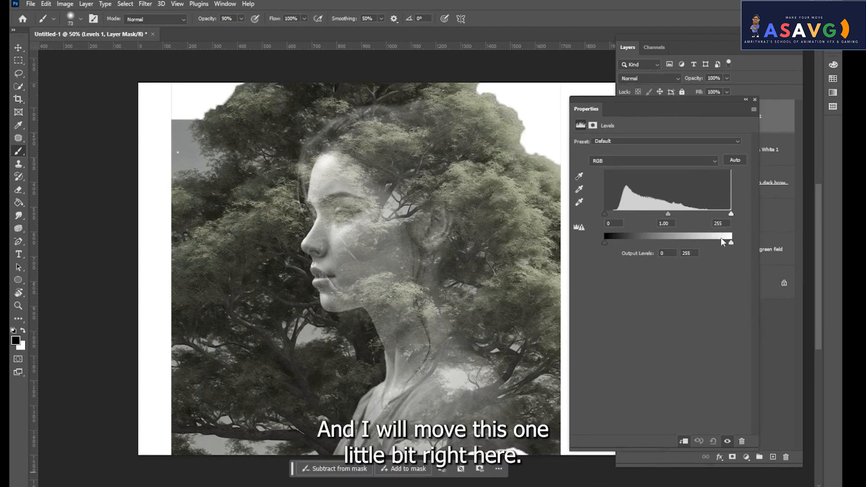
Step: Set the portrait's Levels to a white input of 227 and a midtone value of about 0.55
{"action": "mouse_move", "coordinate": [729, 213]}
{"action": "left_mouse_down"}
{"action": "mouse_move", "coordinate": [691, 212]}
{"action": "mouse_move", "coordinate": [731, 209]}
{"action": "left_mouse_up"}
{"action": "mouse_move", "coordinate": [670, 215]}
{"action": "left_mouse_down"}
{"action": "mouse_move", "coordinate": [695, 210]}
{"action": "mouse_move", "coordinate": [652, 213]}
{"action": "mouse_move", "coordinate": [687, 210]}
{"action": "mouse_move", "coordinate": [660, 208]}
{"action": "left_mouse_up"}
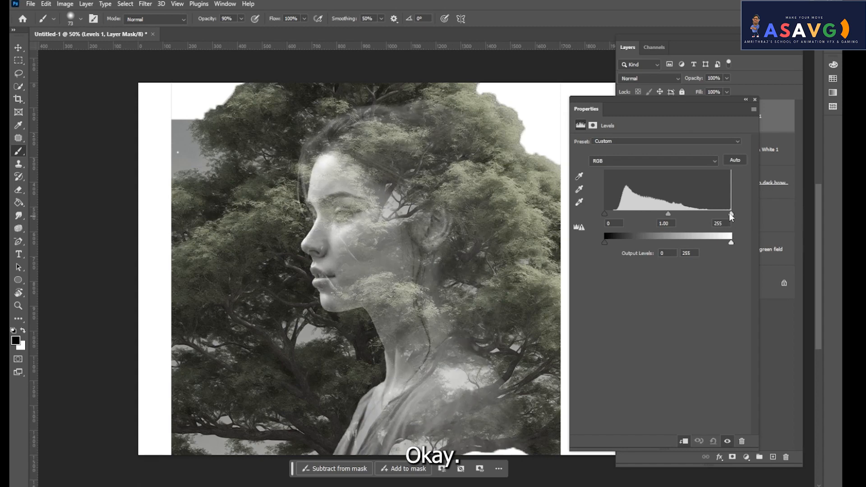
{"action": "mouse_move", "coordinate": [730, 213]}
{"action": "left_mouse_down"}
{"action": "mouse_move", "coordinate": [698, 214]}
{"action": "mouse_move", "coordinate": [745, 207]}
{"action": "mouse_move", "coordinate": [718, 212]}
{"action": "left_mouse_up"}
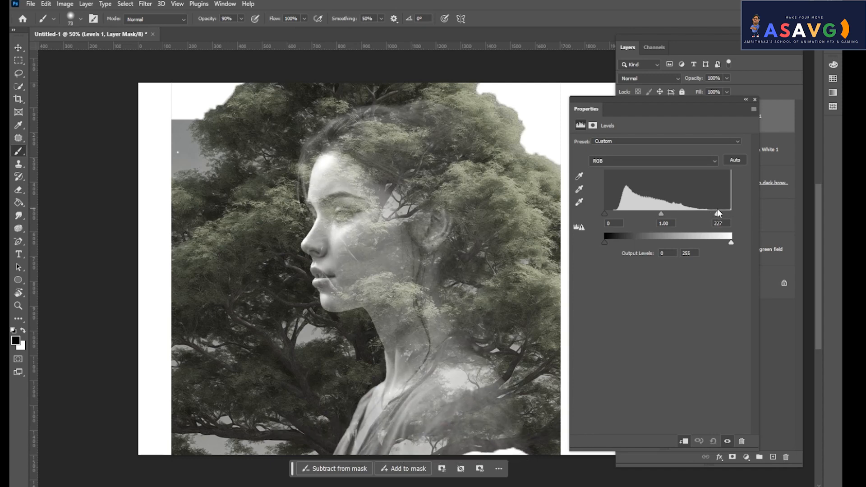
{"action": "left_click_drag", "start_coordinate": [662, 213], "coordinate": [680, 212]}
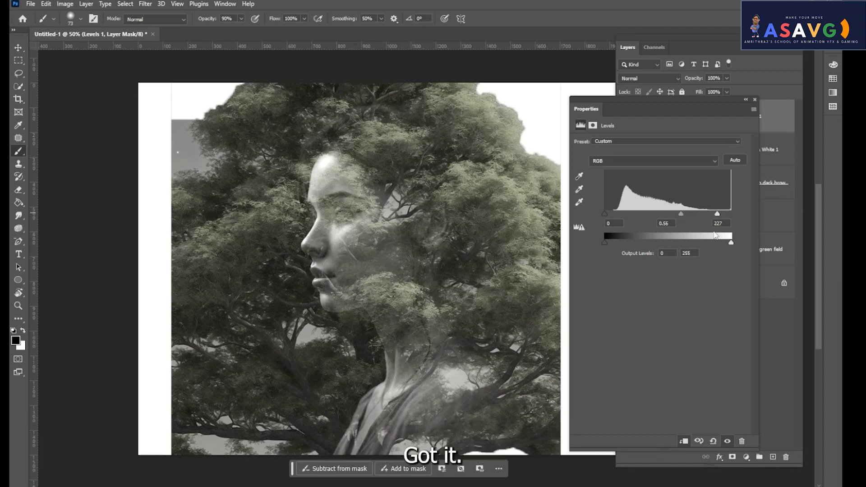
{"action": "left_click", "coordinate": [755, 100]}
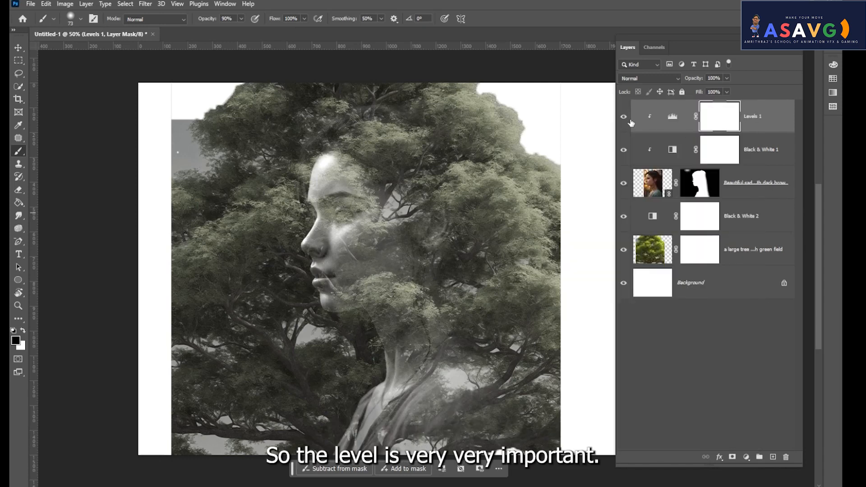
Step: Toggle the Levels adjustment's visibility to compare the portrait with and without it
{"action": "left_click", "coordinate": [627, 117]}
{"action": "left_click", "coordinate": [628, 117]}
{"action": "left_click", "coordinate": [627, 116]}
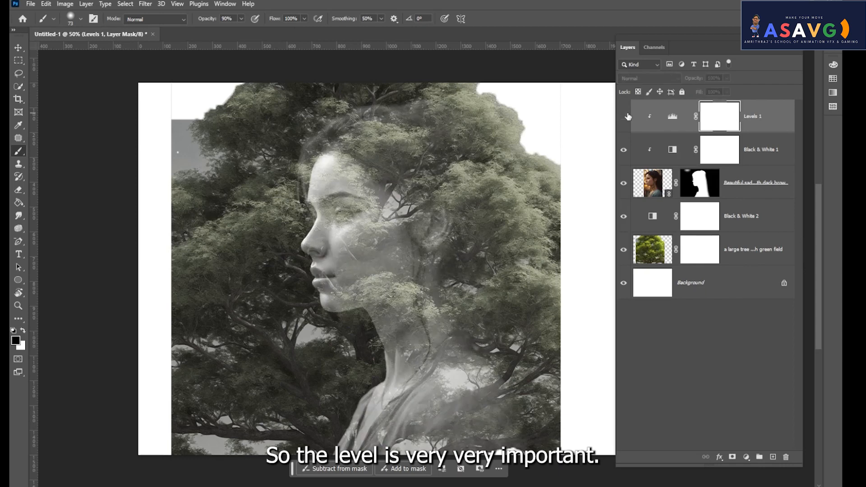
{"action": "left_click", "coordinate": [627, 117]}
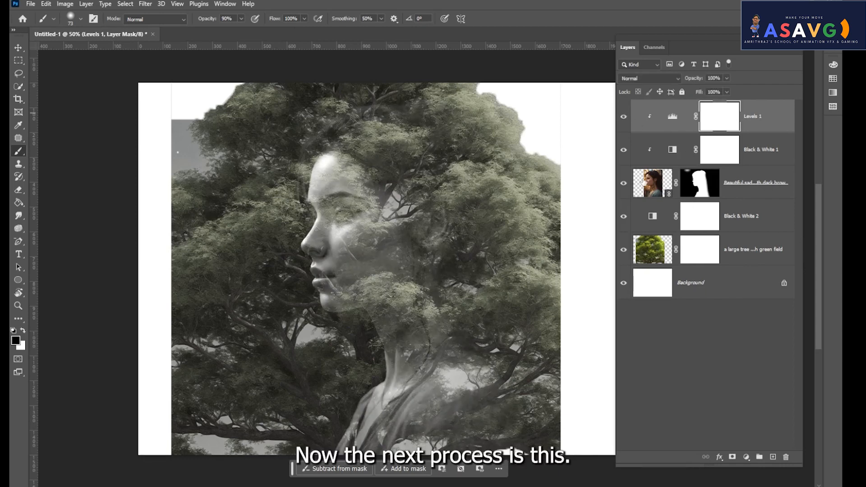
Step: Try replacing the tree's layer mask with a copy of the woman's mask twice, undoing it each time
{"action": "left_click", "coordinate": [702, 191]}
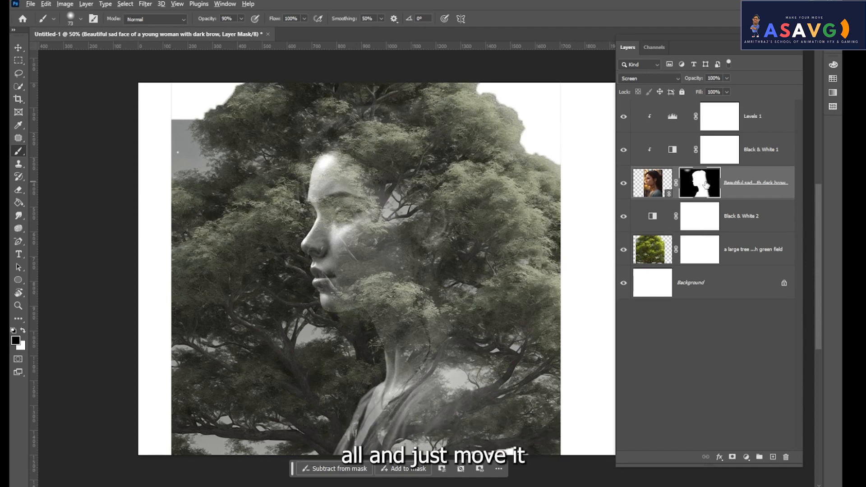
{"action": "left_click_drag", "start_coordinate": [706, 184], "coordinate": [701, 256]}
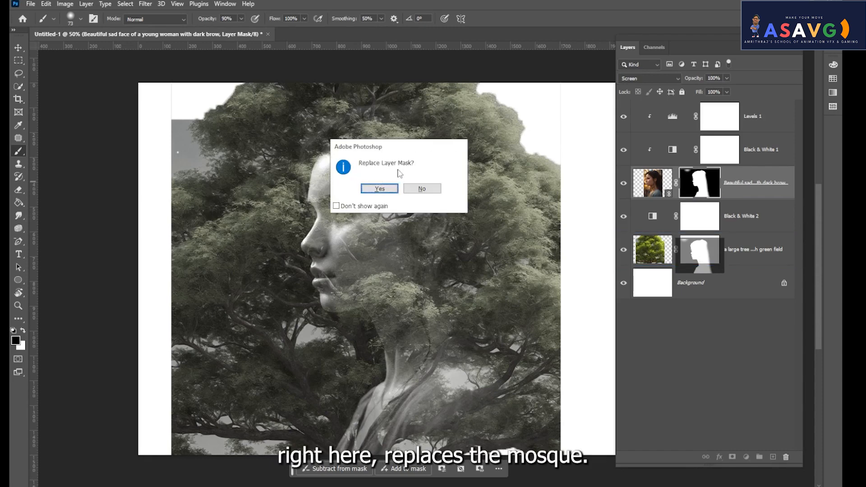
{"action": "left_click", "coordinate": [380, 188]}
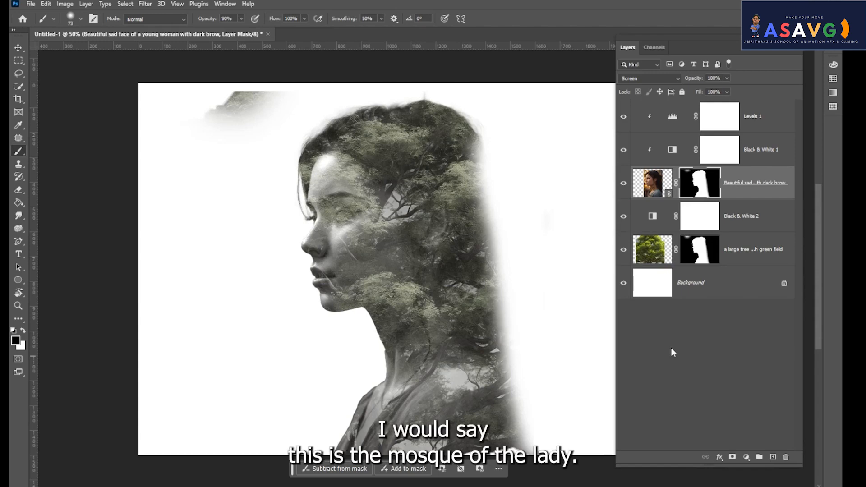
{"action": "key", "text": "ctrl+z"}
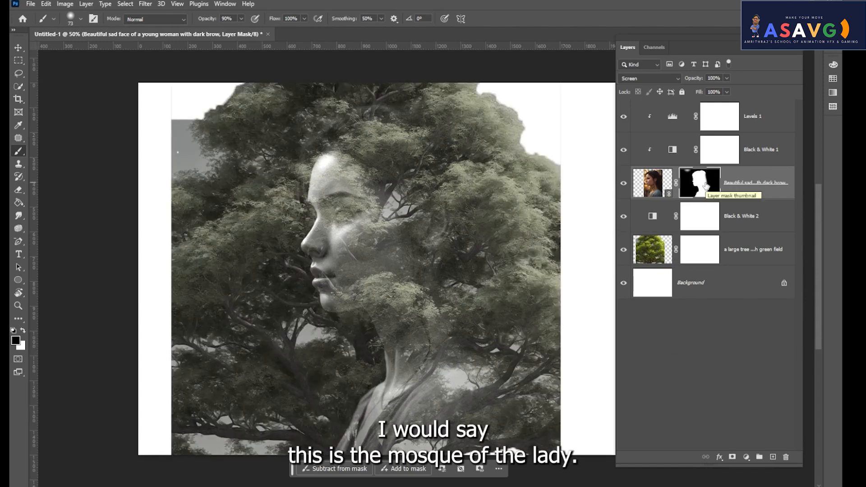
{"action": "left_click", "coordinate": [703, 253]}
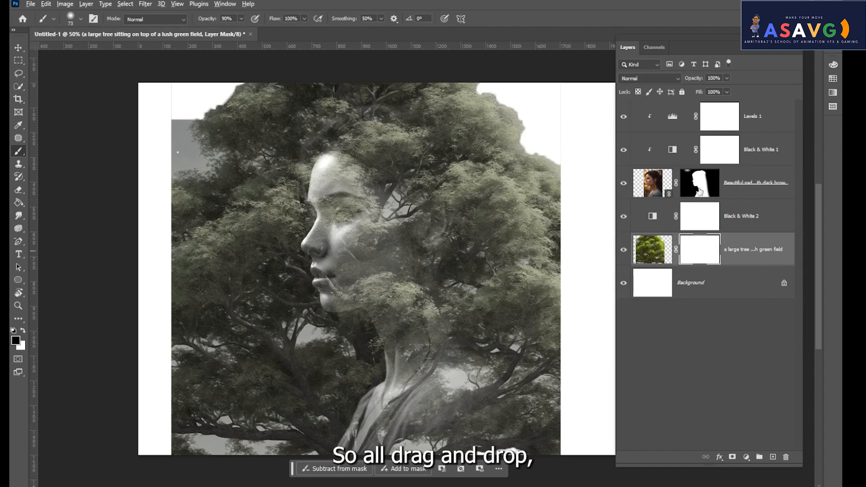
{"action": "left_click_drag", "start_coordinate": [700, 187], "coordinate": [701, 256]}
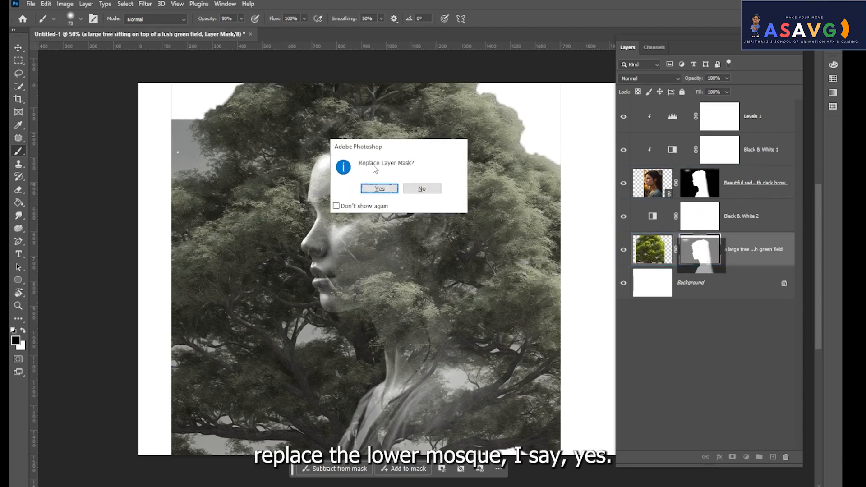
{"action": "left_click", "coordinate": [380, 190]}
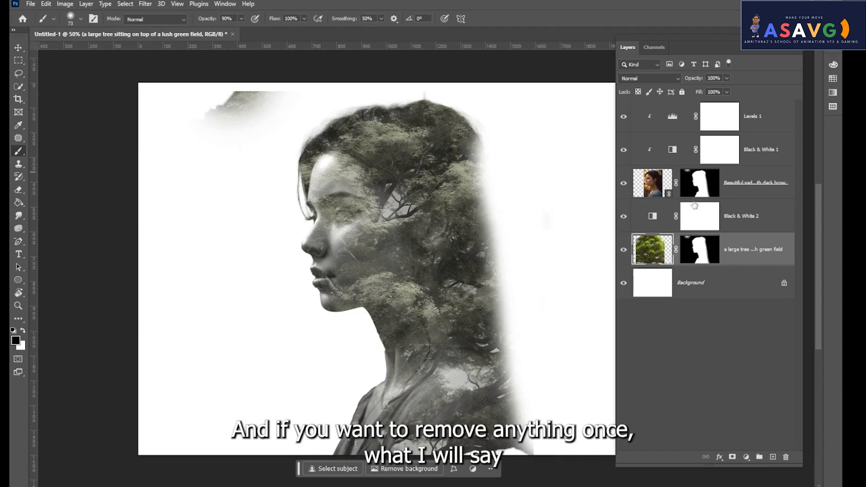
{"action": "key", "text": "ctrl+z"}
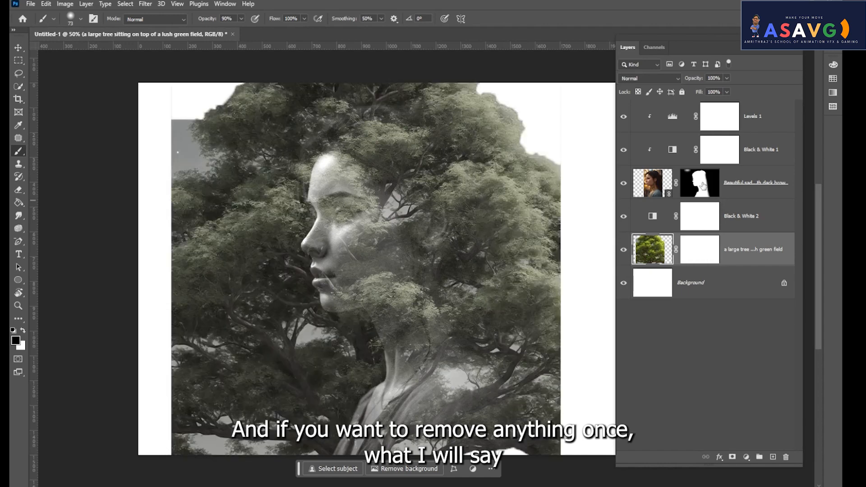
Step: Copy the woman's layer mask onto the tree layer, replacing the tree's existing mask
{"action": "left_click", "coordinate": [713, 195]}
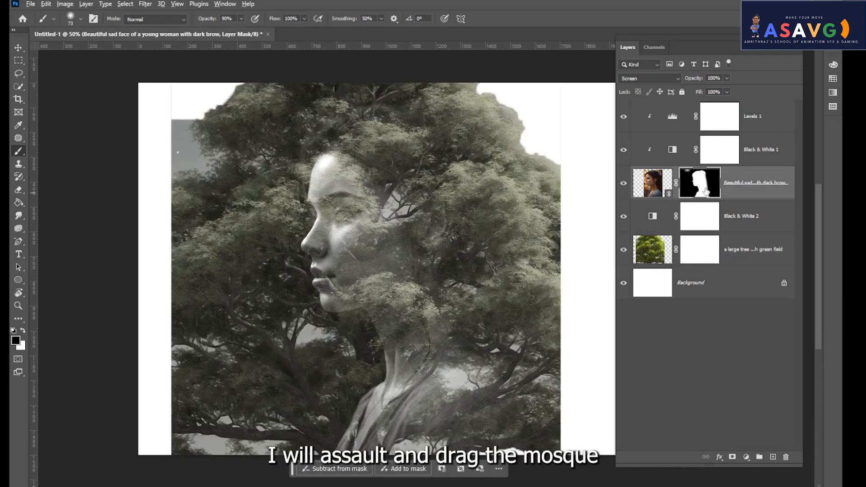
{"action": "left_click_drag", "start_coordinate": [706, 192], "coordinate": [708, 254]}
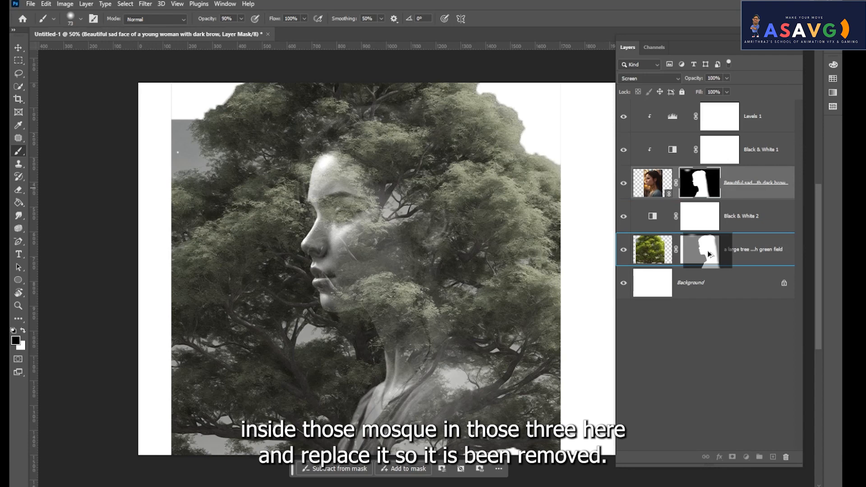
{"action": "left_click_drag", "start_coordinate": [709, 254], "coordinate": [708, 253]}
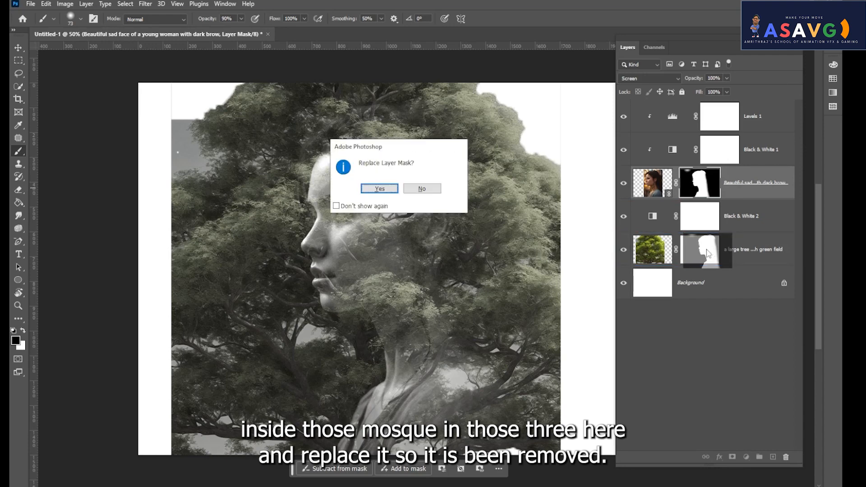
{"action": "left_click", "coordinate": [380, 189]}
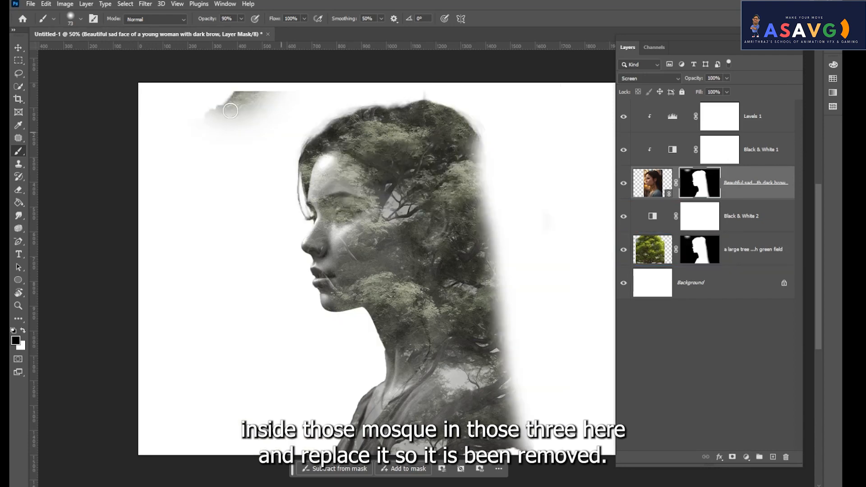
Step: Paint black on the tree layer's mask with a Hard Round brush over the stray foliage near the canvas's upper-left corner
{"action": "left_click", "coordinate": [682, 218]}
{"action": "left_click", "coordinate": [705, 265]}
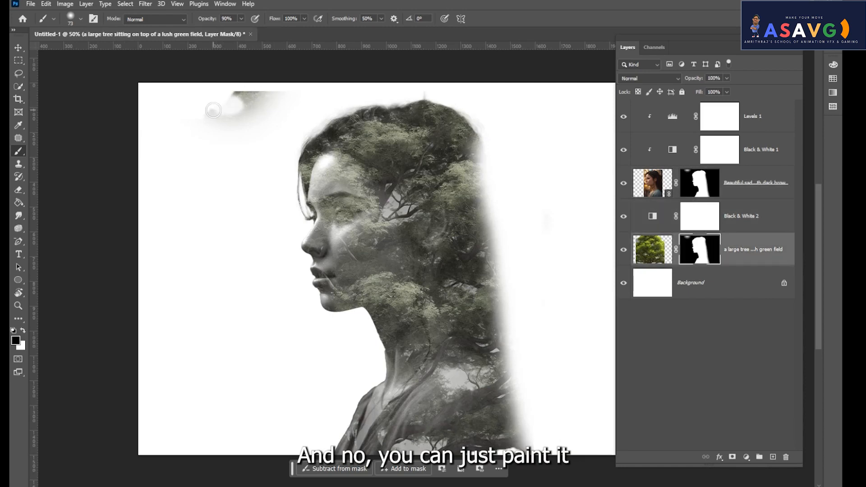
{"action": "left_click", "coordinate": [22, 152]}
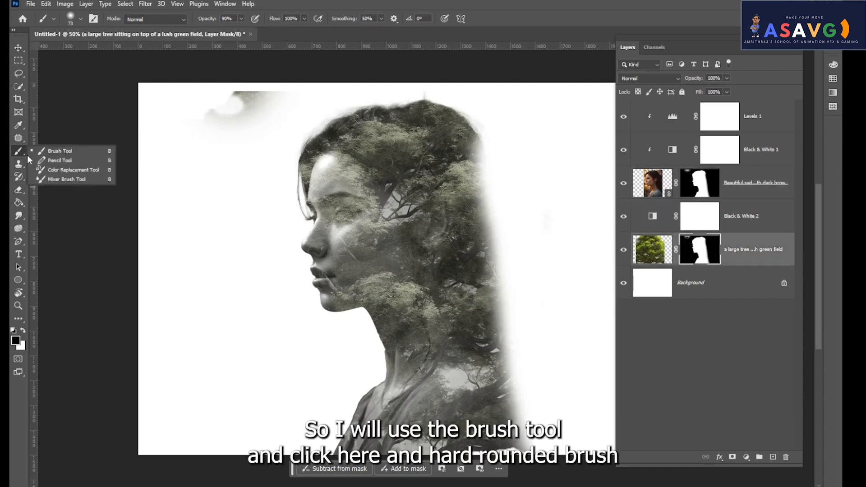
{"action": "left_click", "coordinate": [71, 20]}
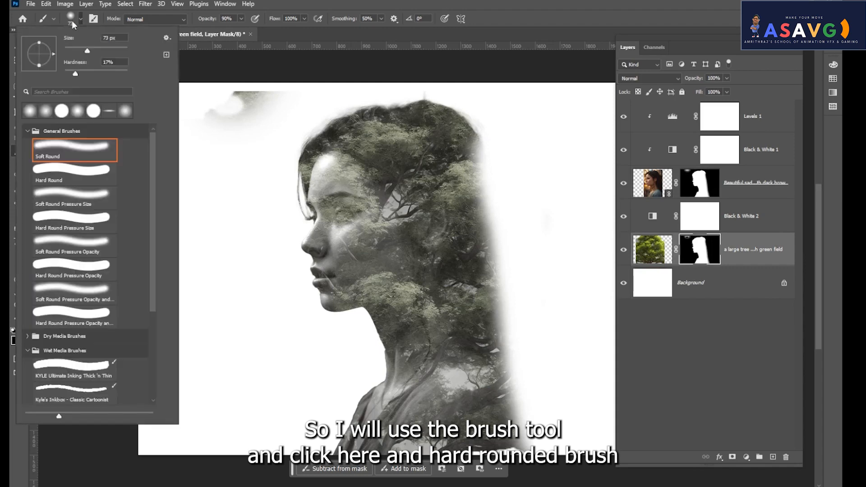
{"action": "left_click", "coordinate": [71, 175]}
{"action": "left_click", "coordinate": [262, 122]}
{"action": "mouse_move", "coordinate": [251, 83]}
{"action": "left_mouse_down"}
{"action": "mouse_move", "coordinate": [225, 106]}
{"action": "mouse_move", "coordinate": [160, 96]}
{"action": "mouse_move", "coordinate": [181, 105]}
{"action": "mouse_move", "coordinate": [300, 98]}
{"action": "mouse_move", "coordinate": [291, 86]}
{"action": "mouse_move", "coordinate": [253, 83]}
{"action": "mouse_move", "coordinate": [204, 131]}
{"action": "left_mouse_up"}
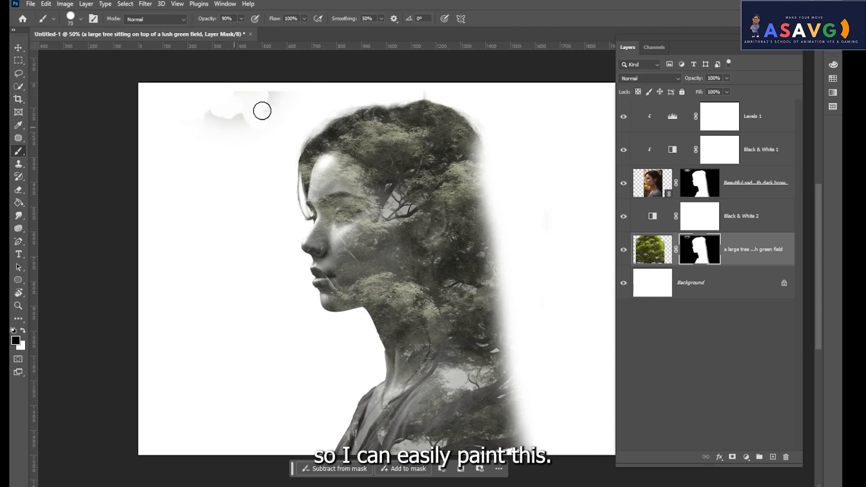
Step: Keep the brush at 100% hardness and paint out the remaining foliage traces on the tree layer's mask
{"action": "left_click", "coordinate": [71, 19]}
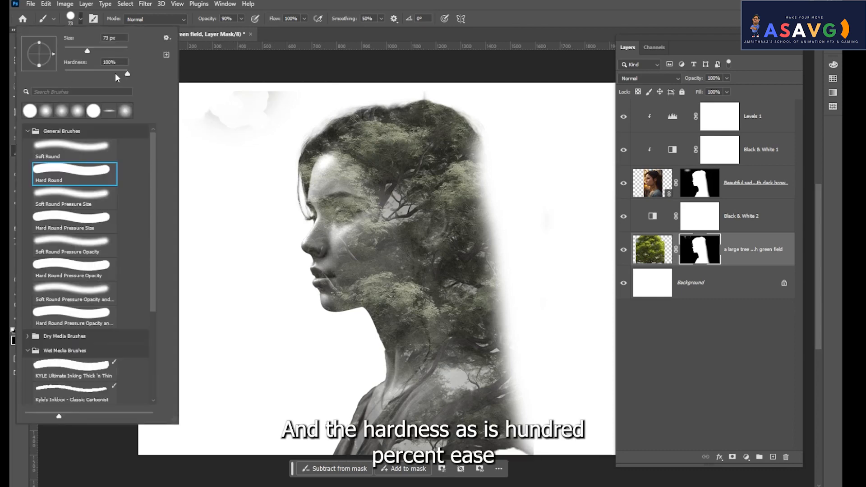
{"action": "left_click_drag", "start_coordinate": [127, 73], "coordinate": [138, 74]}
{"action": "left_click", "coordinate": [198, 135]}
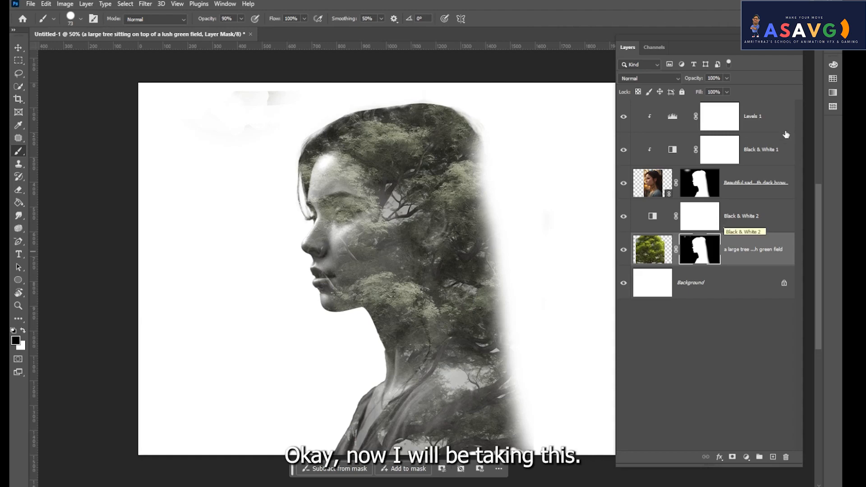
Step: Duplicate the woman's portrait layer and move the copy above the Levels adjustment to the top of the layer stack
{"action": "left_click", "coordinate": [633, 190]}
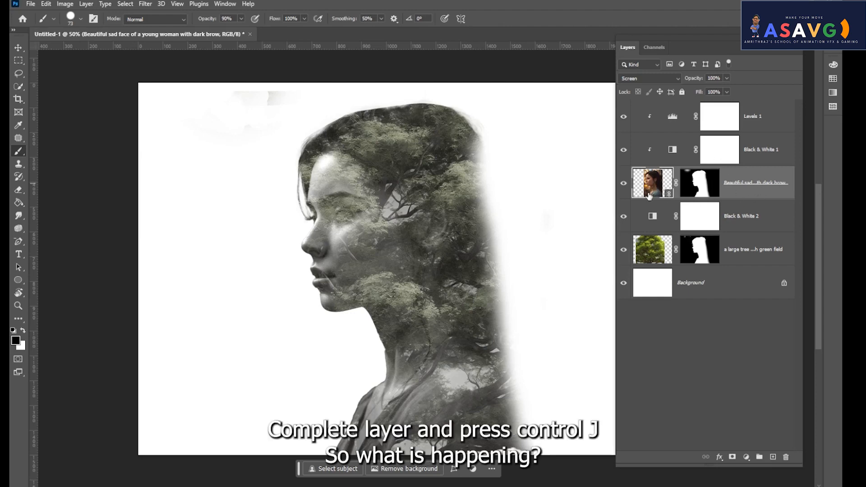
{"action": "key", "text": "ctrl+j"}
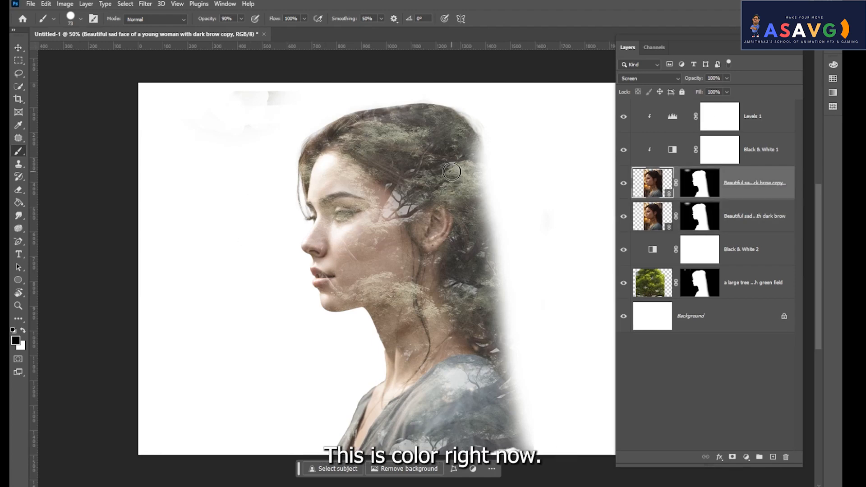
{"action": "left_click_drag", "start_coordinate": [667, 193], "coordinate": [655, 129]}
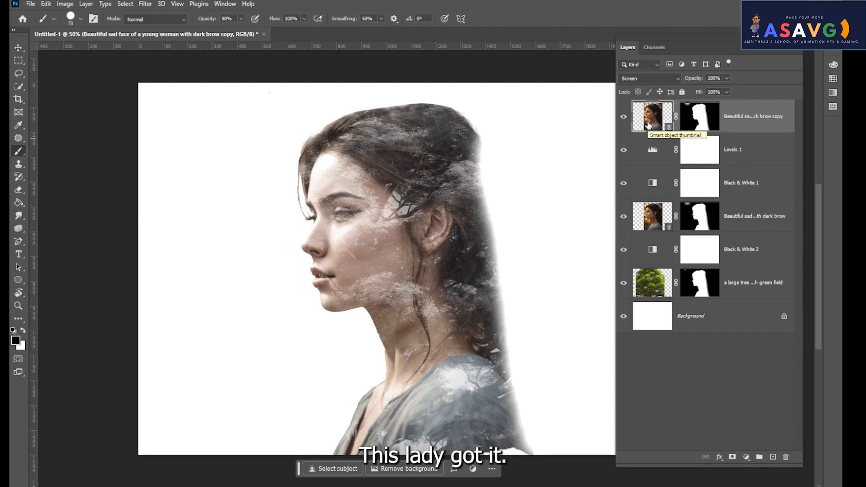
Step: Rasterize the topmost portrait copy and convert it together with its mask to a smart object
{"action": "left_click", "coordinate": [716, 118]}
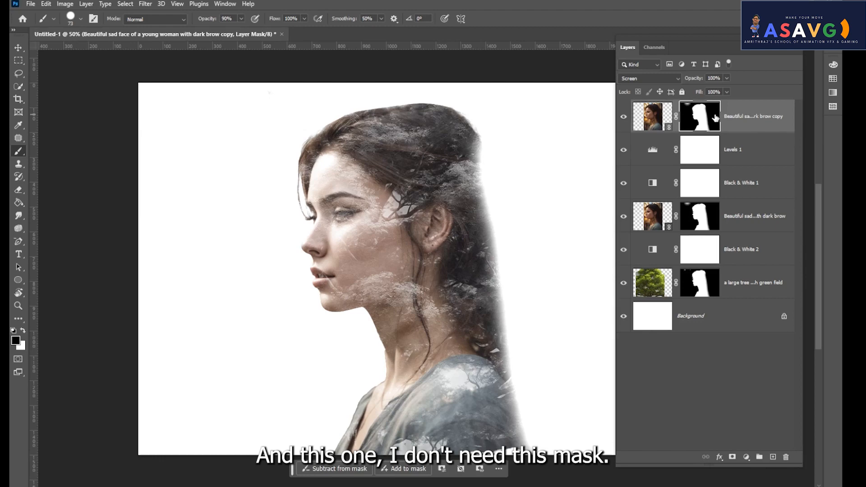
{"action": "right_click", "coordinate": [786, 115]}
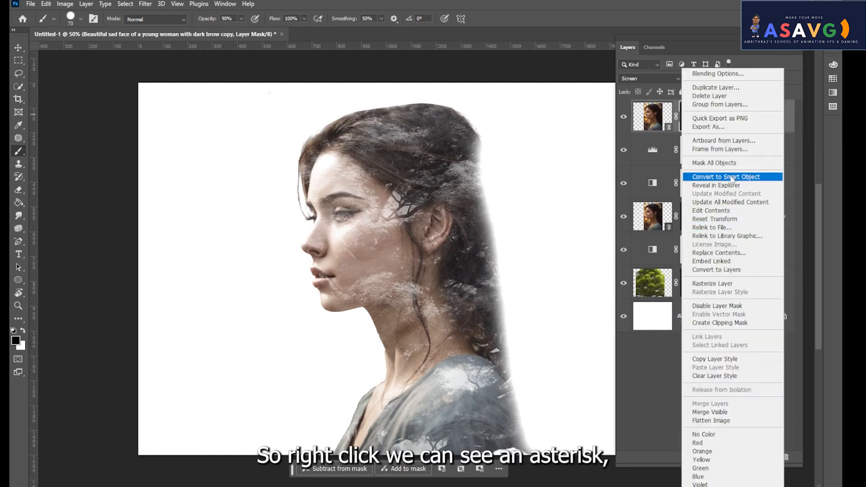
{"action": "left_click", "coordinate": [736, 289]}
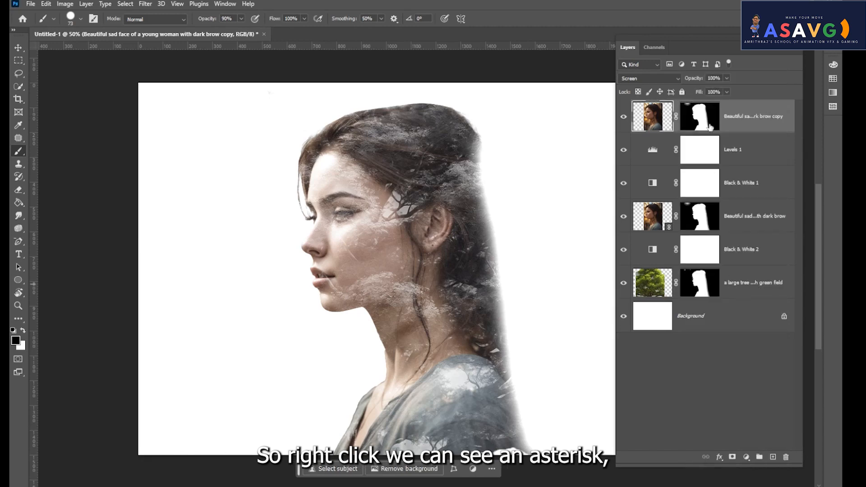
{"action": "right_click", "coordinate": [737, 115]}
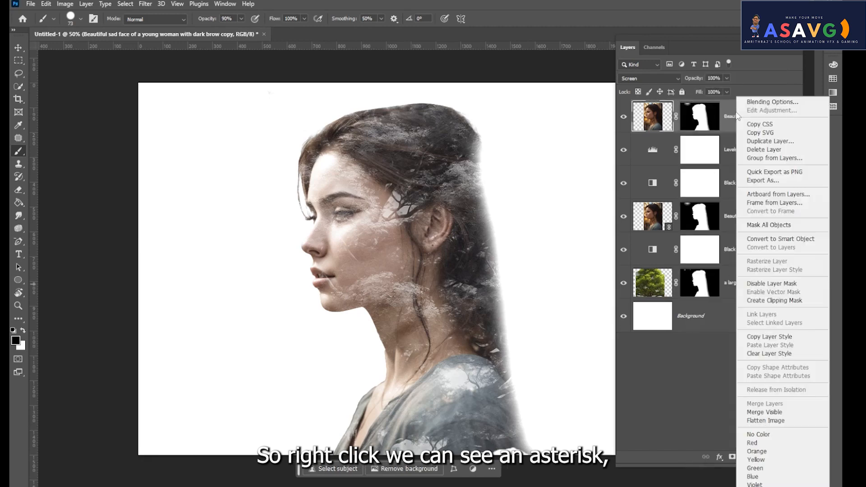
{"action": "left_click", "coordinate": [777, 239]}
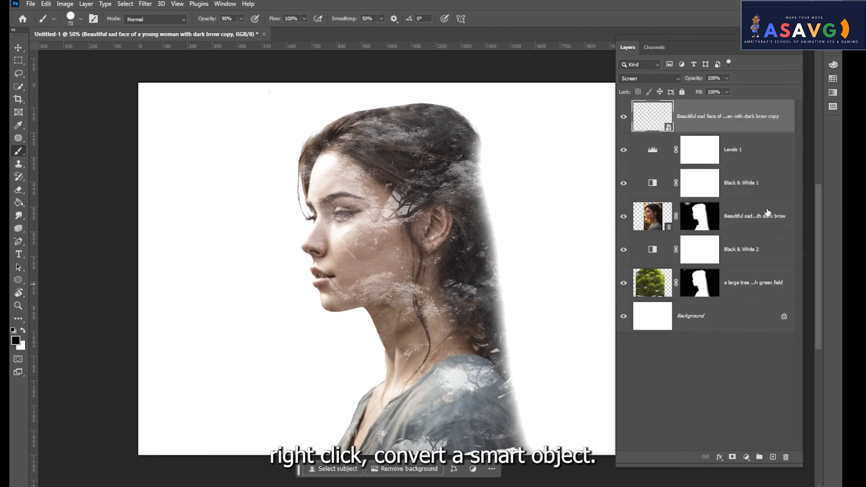
{"action": "left_click", "coordinate": [625, 118]}
{"action": "left_click", "coordinate": [624, 118]}
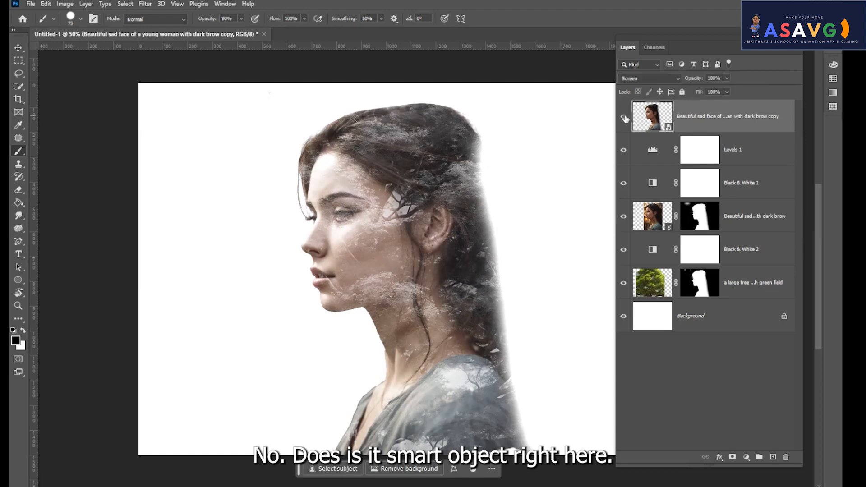
Step: Try other blend modes on the portrait copy, return it to Screen, and try placing it beneath the tree layer
{"action": "left_click", "coordinate": [652, 80]}
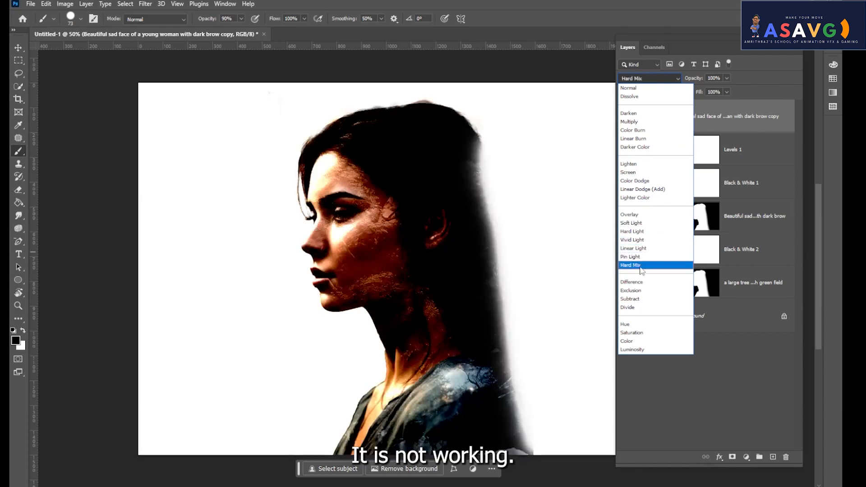
{"action": "left_click", "coordinate": [628, 172]}
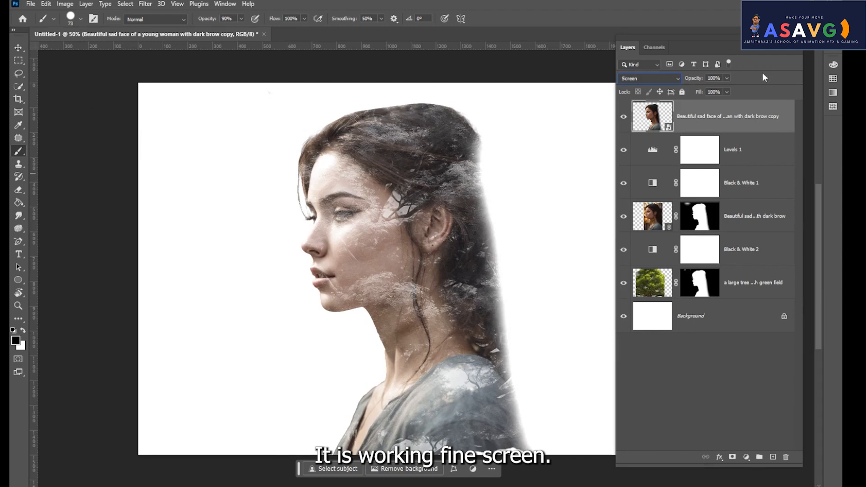
{"action": "left_click_drag", "start_coordinate": [647, 134], "coordinate": [677, 300]}
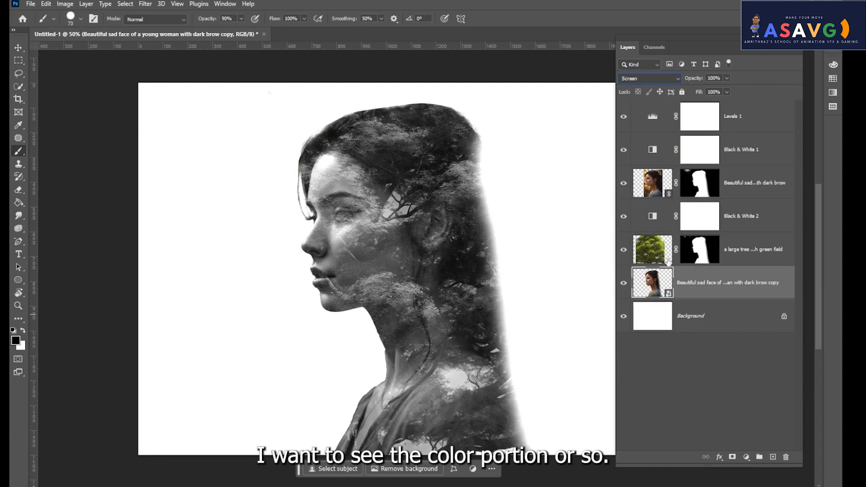
{"action": "left_click_drag", "start_coordinate": [669, 262], "coordinate": [686, 114]}
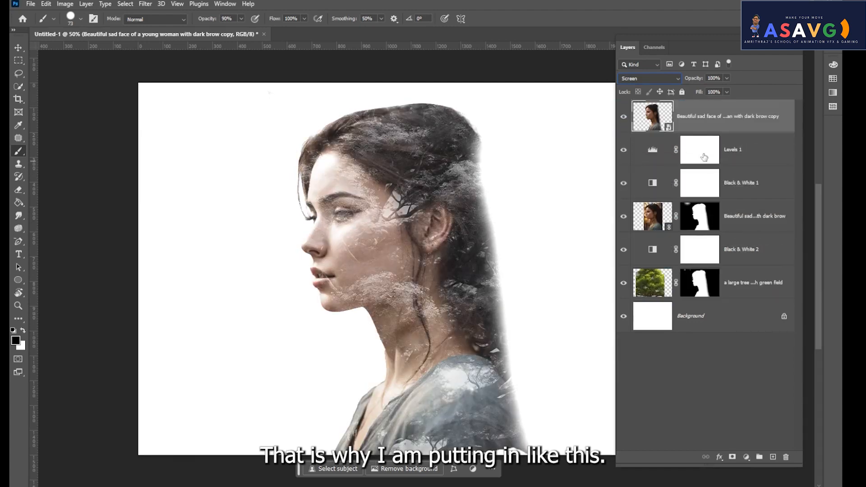
Step: Toggle the portrait copy's visibility to compare the composite with and without colour, leaving its opacity at 100%
{"action": "left_click", "coordinate": [624, 118]}
{"action": "left_click", "coordinate": [624, 118]}
{"action": "left_click", "coordinate": [624, 118]}
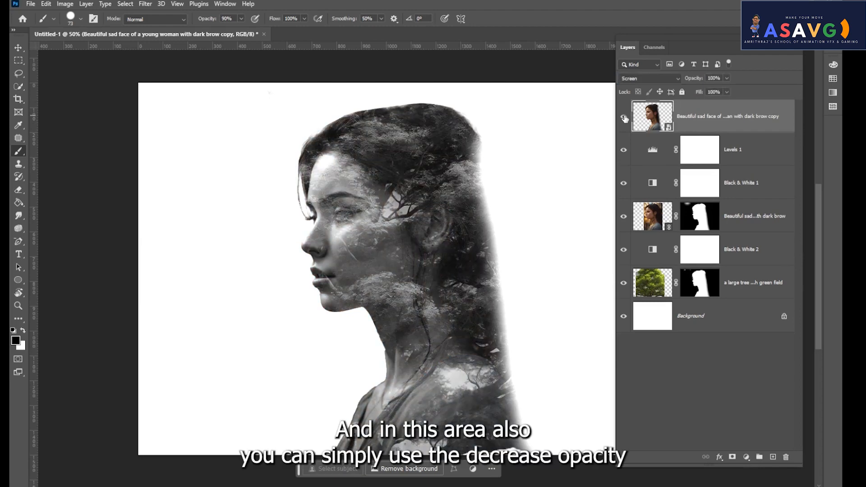
{"action": "left_click", "coordinate": [624, 117]}
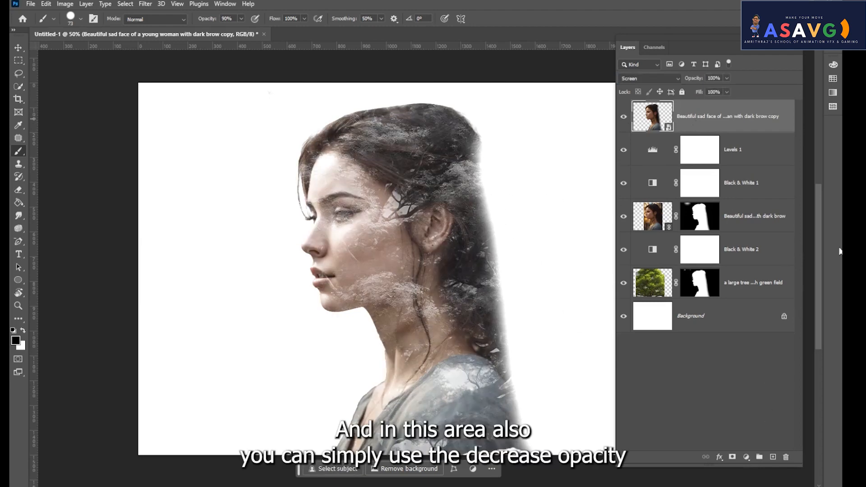
{"action": "left_click", "coordinate": [727, 79]}
{"action": "mouse_move", "coordinate": [725, 89]}
{"action": "left_mouse_down"}
{"action": "mouse_move", "coordinate": [707, 90]}
{"action": "mouse_move", "coordinate": [740, 92]}
{"action": "left_mouse_up"}
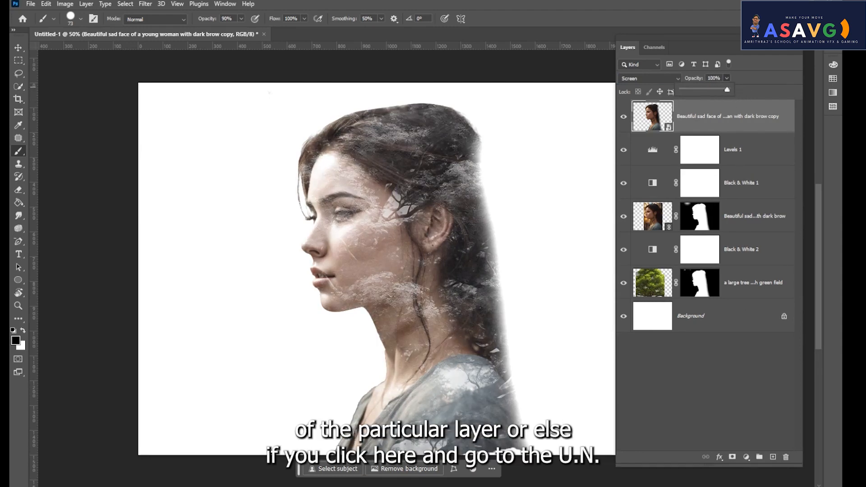
Step: Add a Hue/Saturation adjustment clipped to the portrait copy, with hue -55, saturation 0 and lightness -14
{"action": "left_click", "coordinate": [747, 457]}
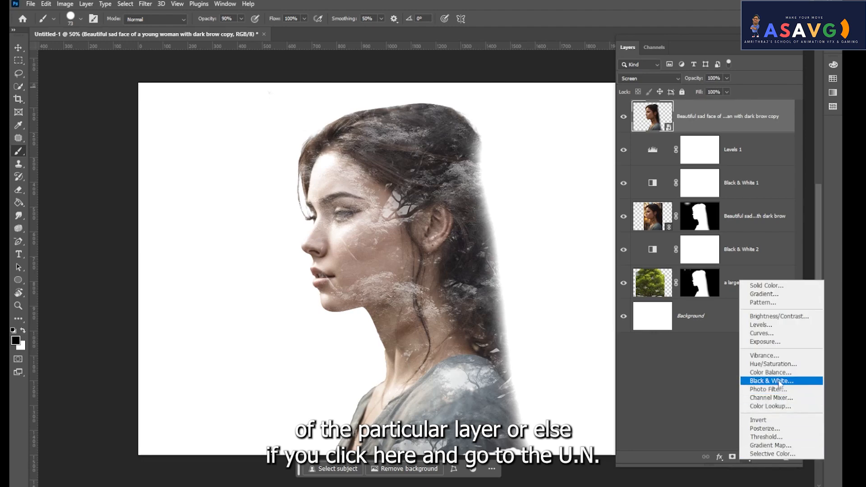
{"action": "left_click", "coordinate": [774, 365]}
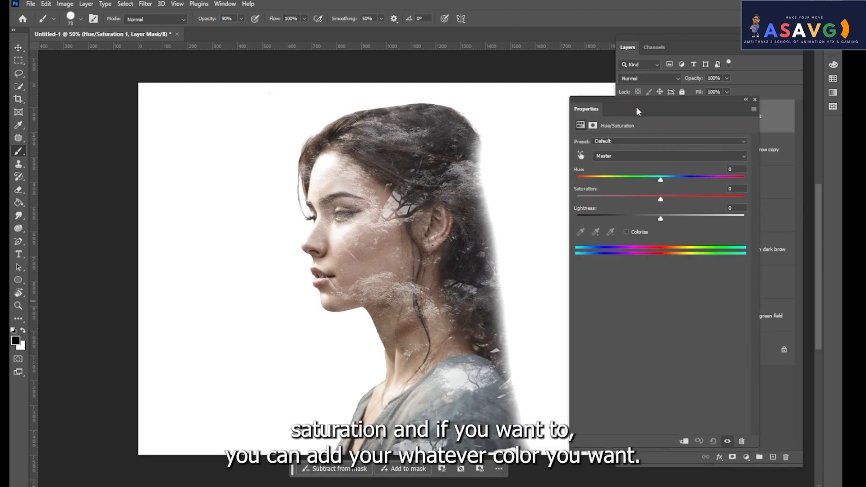
{"action": "left_click_drag", "start_coordinate": [638, 110], "coordinate": [661, 100]}
{"action": "left_click_drag", "start_coordinate": [684, 168], "coordinate": [645, 171]}
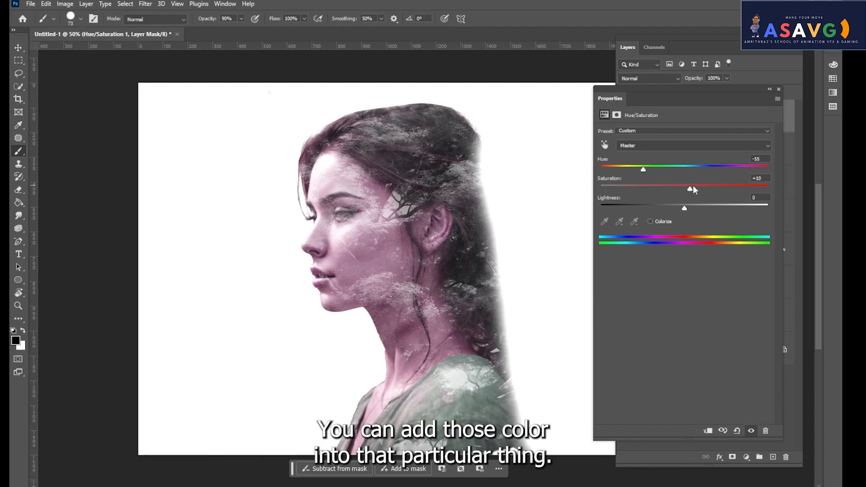
{"action": "mouse_move", "coordinate": [684, 208]}
{"action": "left_mouse_down"}
{"action": "mouse_move", "coordinate": [705, 208]}
{"action": "mouse_move", "coordinate": [672, 206]}
{"action": "mouse_move", "coordinate": [709, 198]}
{"action": "mouse_move", "coordinate": [672, 196]}
{"action": "left_mouse_up"}
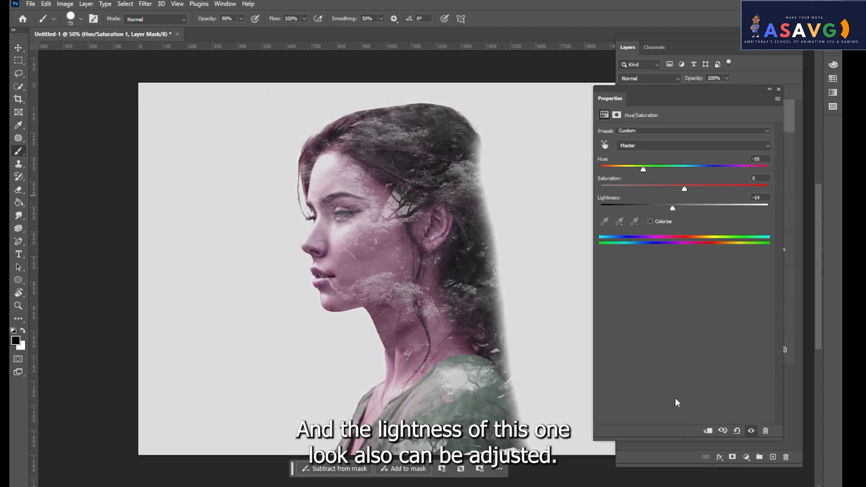
{"action": "left_click", "coordinate": [708, 431]}
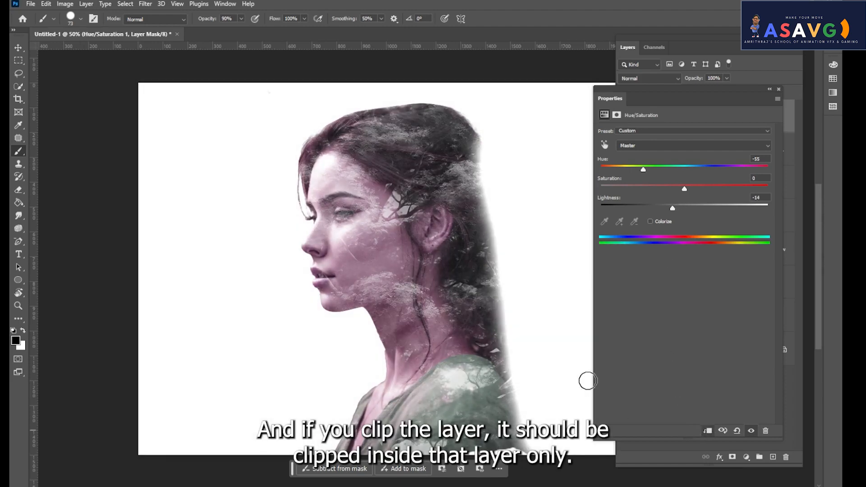
{"action": "left_click", "coordinate": [779, 89]}
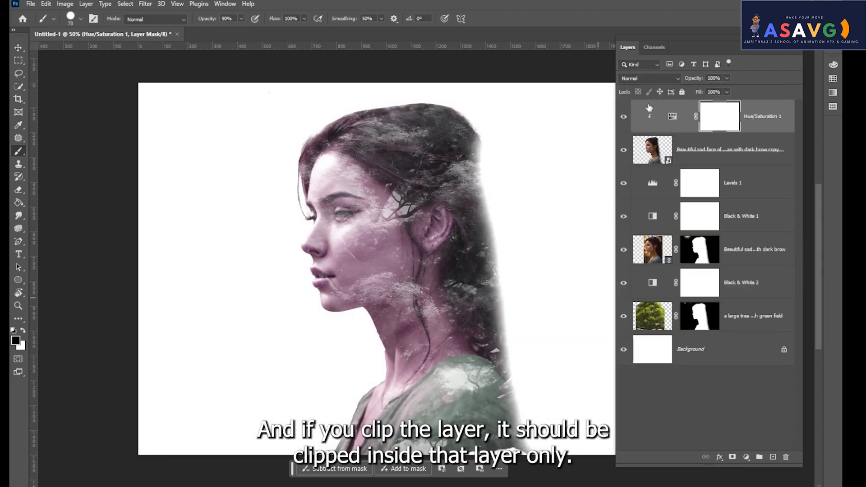
Step: Toggle the Hue/Saturation adjustment's visibility to compare the portrait with and without the tint
{"action": "left_click", "coordinate": [624, 118]}
{"action": "left_click", "coordinate": [625, 118]}
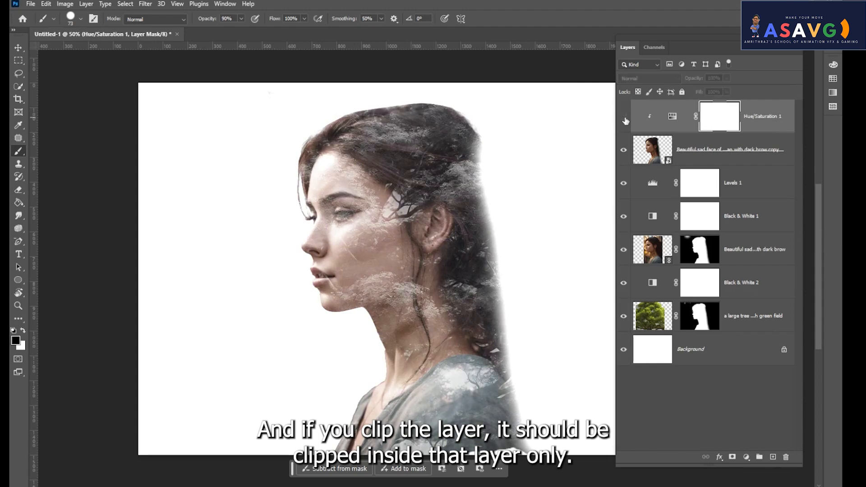
{"action": "left_click", "coordinate": [625, 118]}
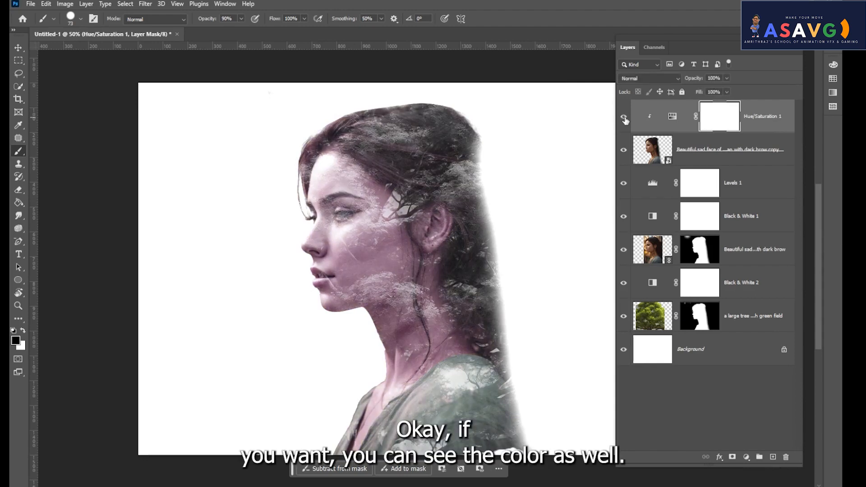
Step: Set the Levels adjustment's black input to 30 and its midtone value to about 0.57
{"action": "left_click", "coordinate": [653, 251]}
{"action": "double_click", "coordinate": [697, 184]}
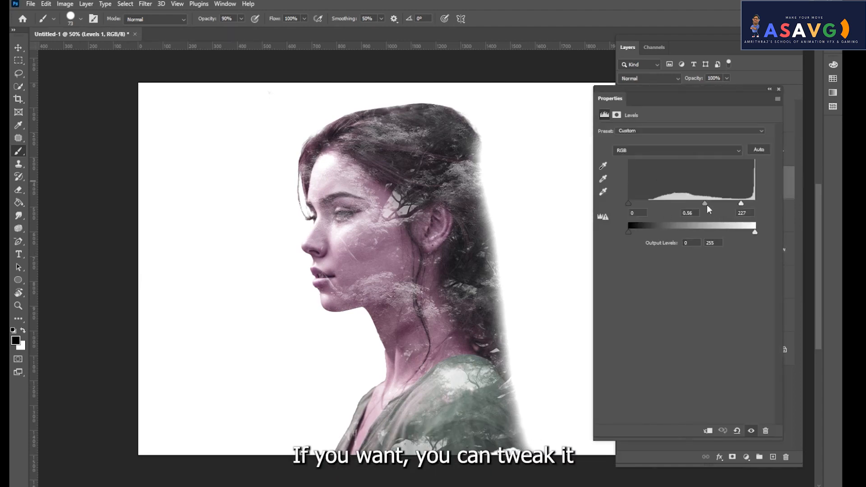
{"action": "mouse_move", "coordinate": [707, 204]}
{"action": "left_mouse_down"}
{"action": "mouse_move", "coordinate": [684, 204]}
{"action": "mouse_move", "coordinate": [710, 199]}
{"action": "left_mouse_up"}
{"action": "mouse_move", "coordinate": [633, 204]}
{"action": "left_mouse_down"}
{"action": "mouse_move", "coordinate": [673, 204]}
{"action": "mouse_move", "coordinate": [630, 204]}
{"action": "mouse_move", "coordinate": [640, 209]}
{"action": "left_mouse_up"}
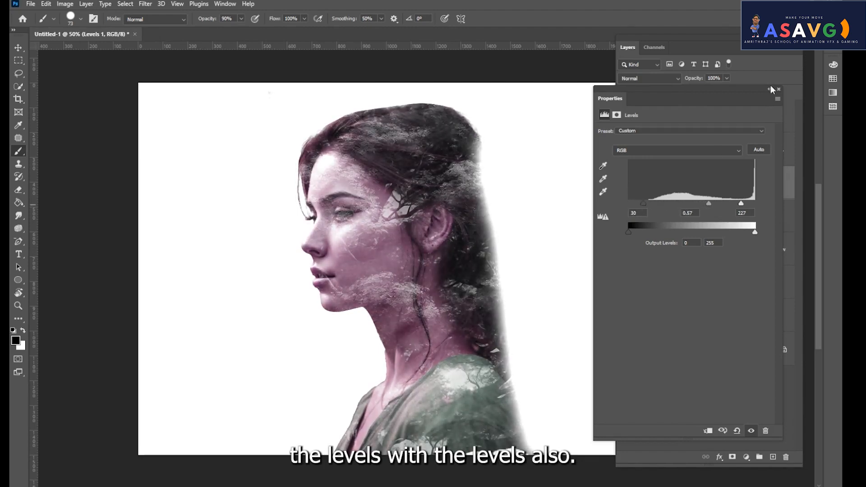
{"action": "left_click", "coordinate": [778, 89]}
Step: Hide the Hue/Saturation adjustment and set the Levels adjustment's white input to 237 and midtone value to about 0.53
{"action": "left_click", "coordinate": [625, 117]}
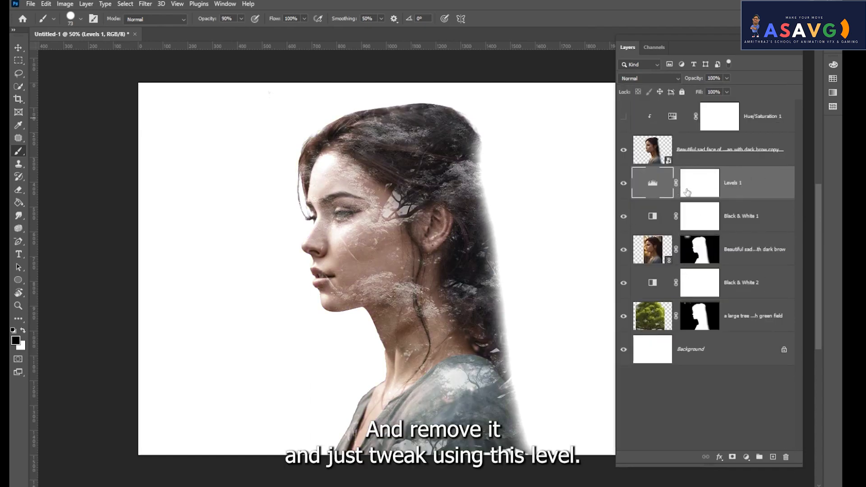
{"action": "double_click", "coordinate": [666, 188]}
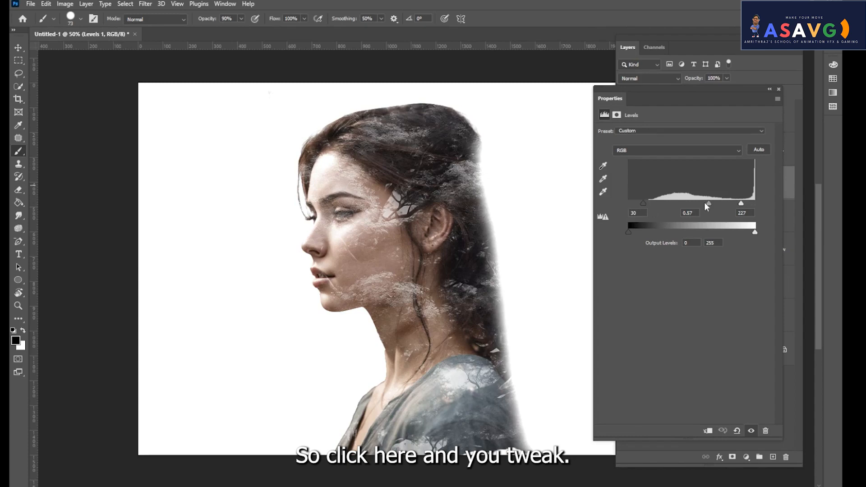
{"action": "left_click_drag", "start_coordinate": [706, 204], "coordinate": [747, 203]}
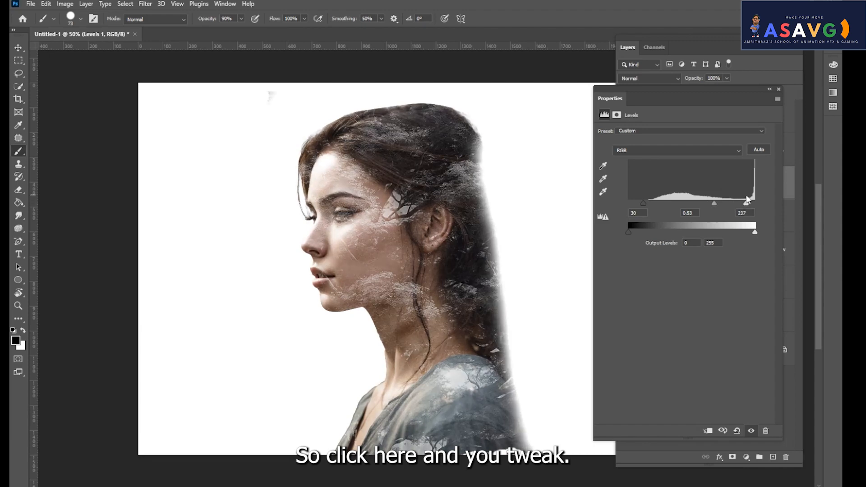
Step: Close the Levels settings, target the tree layer's mask and try brushing over the woman's cheek with the Hard Round brush
{"action": "left_click", "coordinate": [779, 89]}
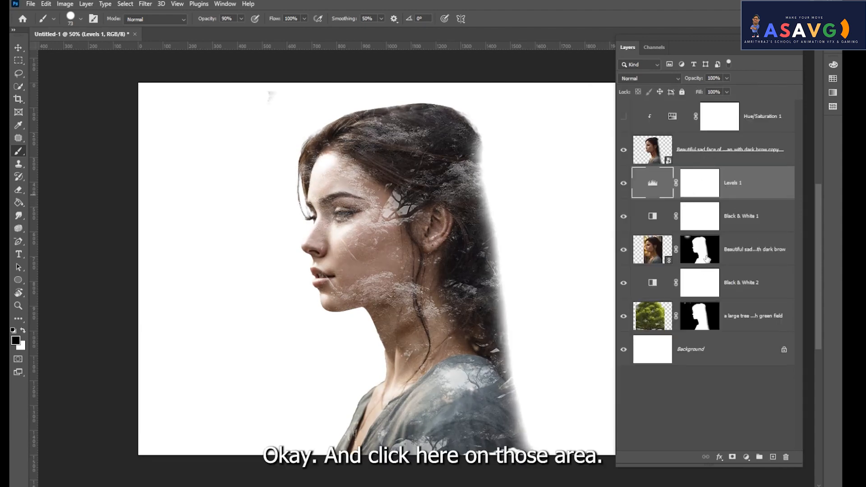
{"action": "left_click", "coordinate": [651, 324]}
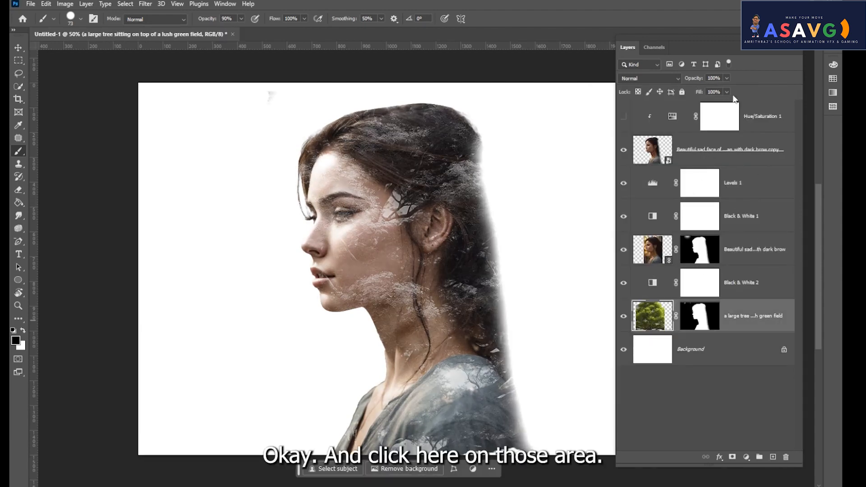
{"action": "left_click", "coordinate": [710, 320]}
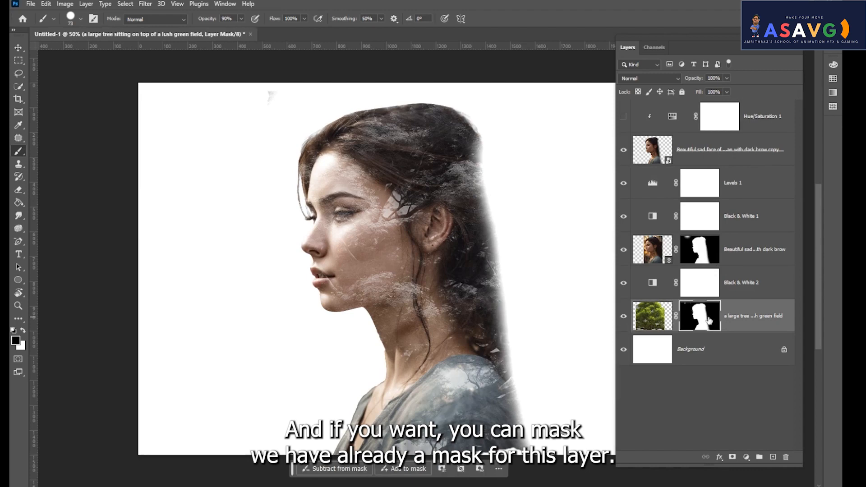
{"action": "right_click", "coordinate": [20, 153]}
{"action": "left_click", "coordinate": [50, 151]}
{"action": "left_click_drag", "start_coordinate": [357, 250], "coordinate": [364, 271]}
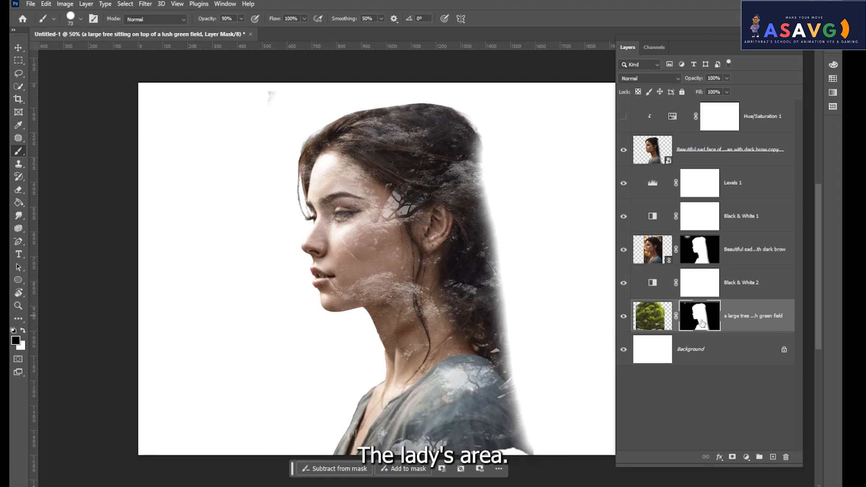
Step: Try painting black on the tree layer's mask over the cheek with the Soft Round brush, and undo the strokes
{"action": "right_click", "coordinate": [19, 152]}
{"action": "left_click", "coordinate": [42, 152]}
{"action": "left_click", "coordinate": [71, 19]}
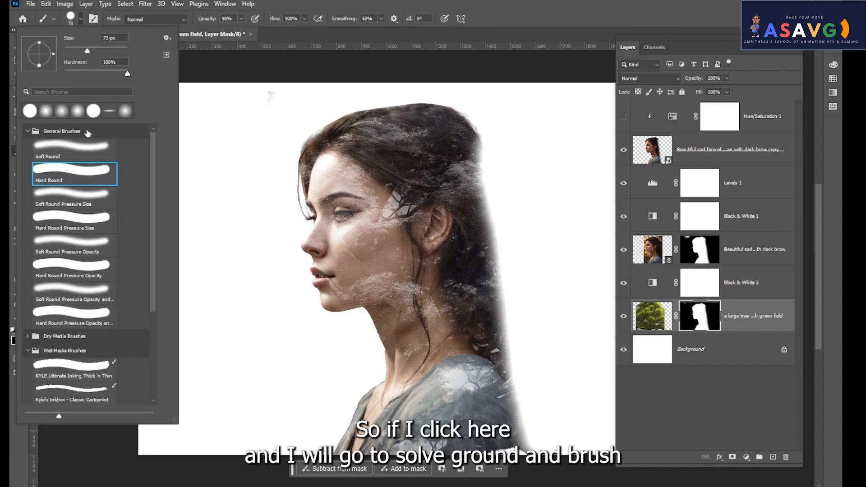
{"action": "double_click", "coordinate": [61, 150]}
{"action": "mouse_move", "coordinate": [412, 285]}
{"action": "left_mouse_down"}
{"action": "mouse_move", "coordinate": [415, 293]}
{"action": "mouse_move", "coordinate": [387, 273]}
{"action": "left_mouse_up"}
{"action": "key", "text": "ctrl+z"}
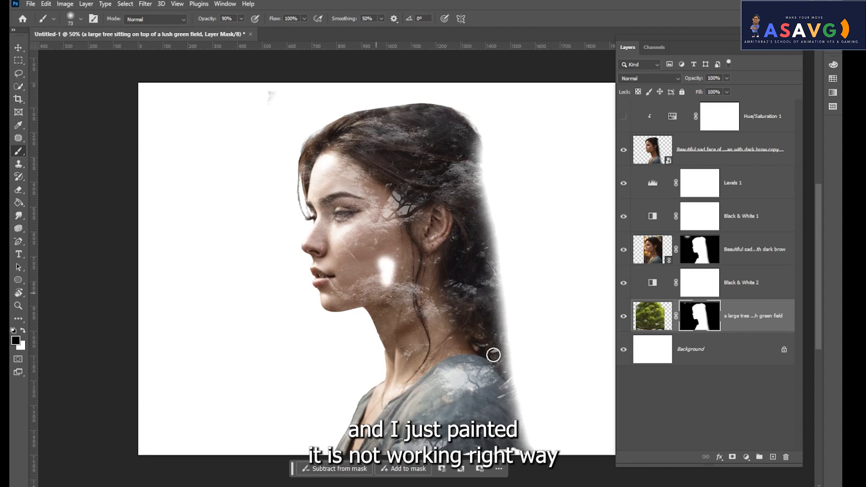
{"action": "key", "text": "ctrl+z"}
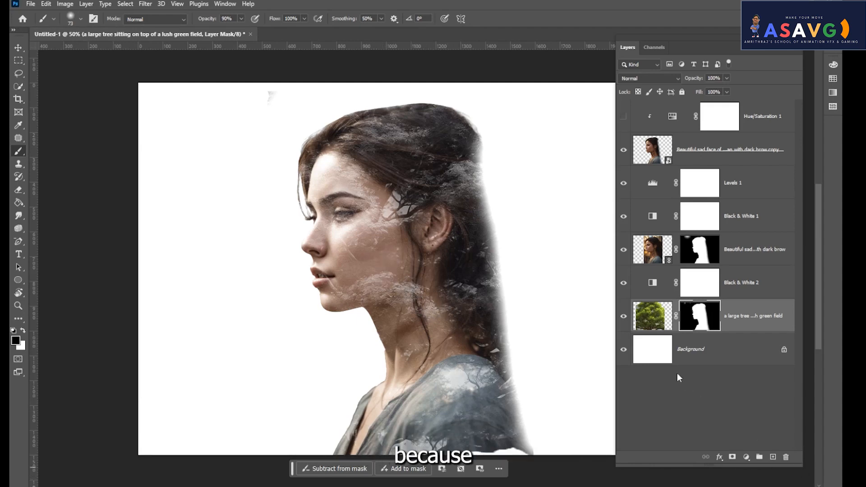
Step: Try painting white over the cheek on the tree layer itself, undo the stroke and restore black as the foreground colour
{"action": "key", "text": "ctrl+2"}
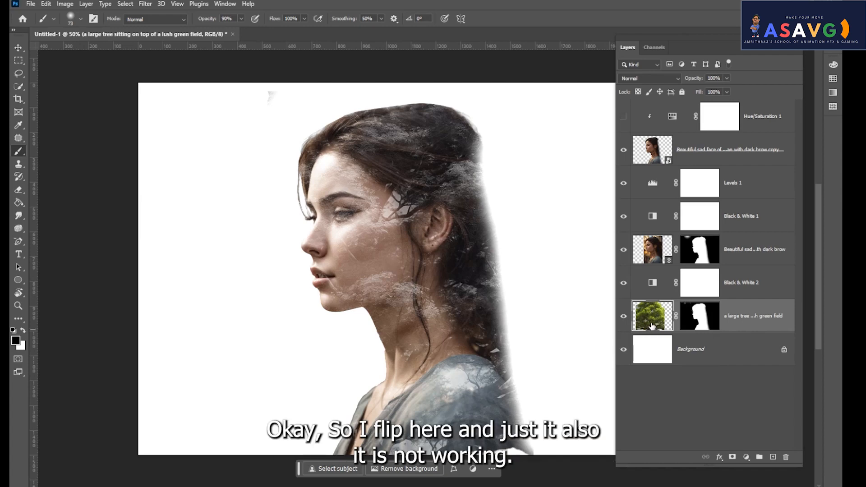
{"action": "left_click", "coordinate": [23, 331]}
{"action": "mouse_move", "coordinate": [396, 274]}
{"action": "left_mouse_down"}
{"action": "mouse_move", "coordinate": [390, 248]}
{"action": "mouse_move", "coordinate": [395, 260]}
{"action": "left_mouse_up"}
{"action": "key", "text": "ctrl+z"}
{"action": "left_click", "coordinate": [23, 331]}
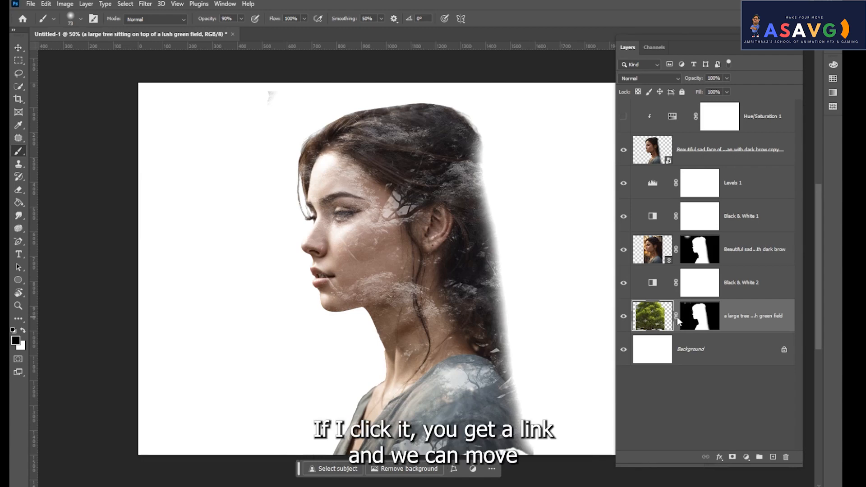
Step: Unlink the tree layer from its mask, try moving the artwork over the face and undo the move
{"action": "left_click", "coordinate": [18, 47]}
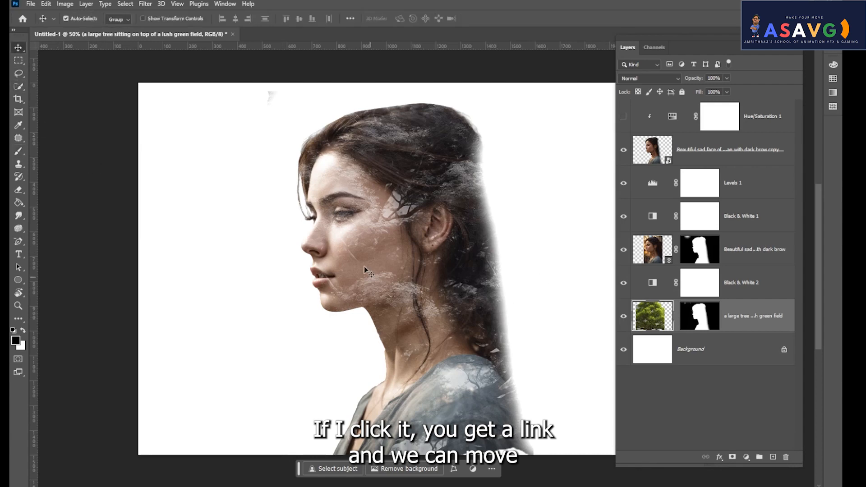
{"action": "left_click_drag", "start_coordinate": [363, 255], "coordinate": [403, 214]}
{"action": "key", "text": "ctrl+z"}
Step: Hide the portrait copy and try shifting the original portrait sideways inside the silhouette
{"action": "left_click", "coordinate": [624, 149]}
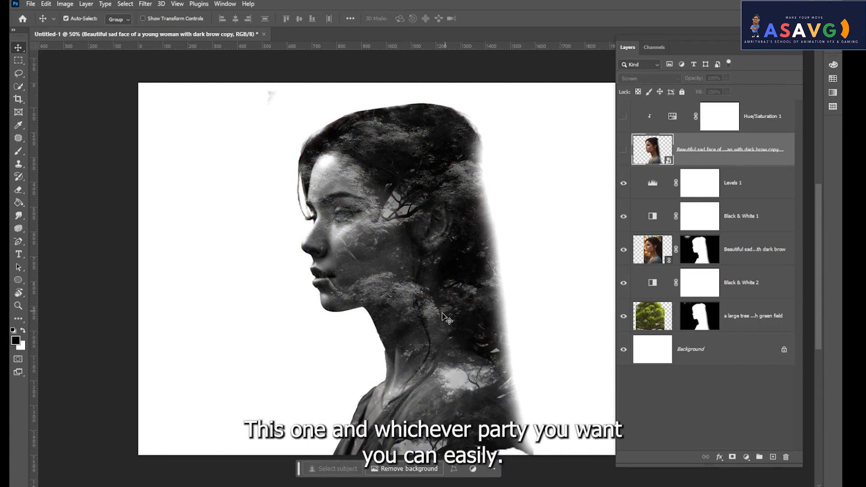
{"action": "left_click_drag", "start_coordinate": [443, 318], "coordinate": [484, 321]}
{"action": "left_click", "coordinate": [519, 325]}
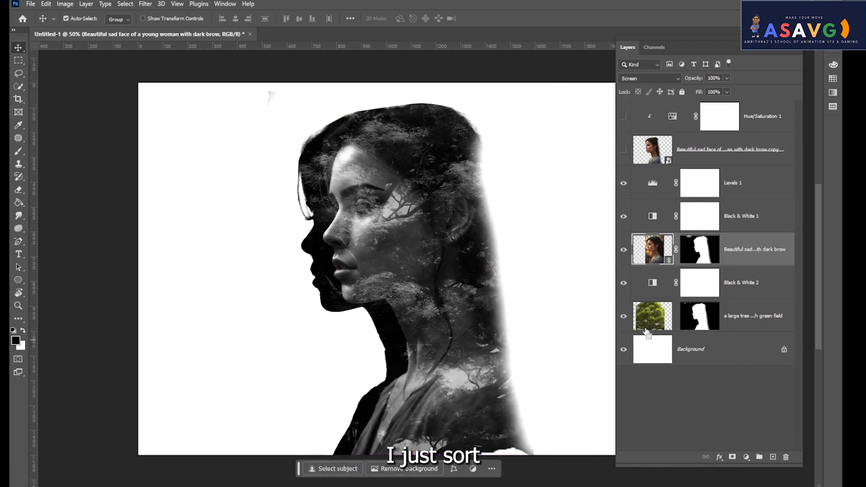
Step: Transform the tree layer to 60.76% width and 104.36% height, and move it left to sit over the woman's face and hair
{"action": "left_click", "coordinate": [648, 328]}
{"action": "key", "text": "ctrl+t"}
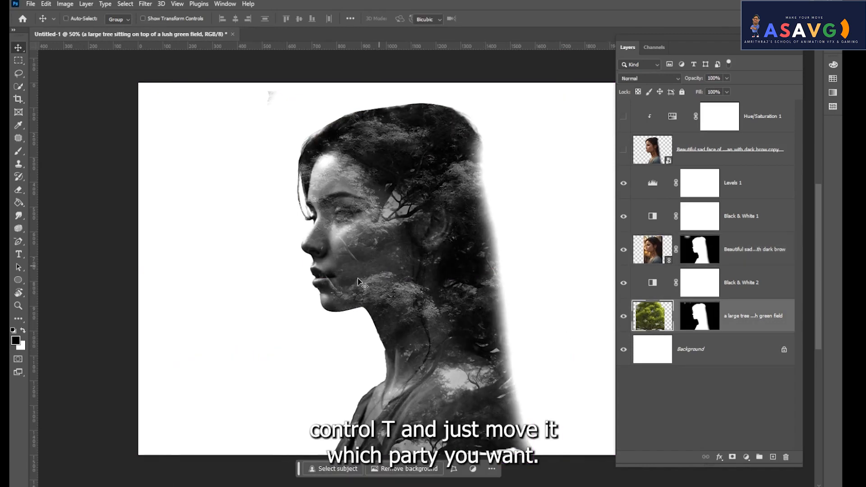
{"action": "key", "text": "ctrl+minus"}
{"action": "key", "text": "ctrl+minus"}
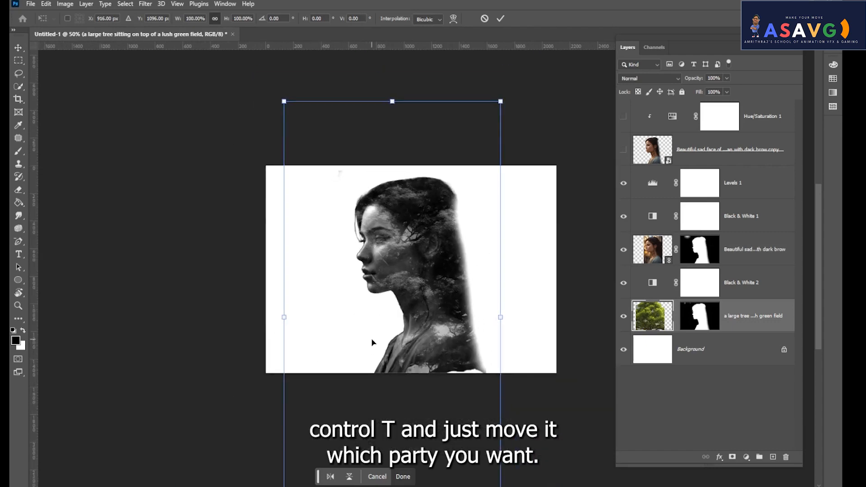
{"action": "left_click_drag", "start_coordinate": [296, 117], "coordinate": [339, 147]}
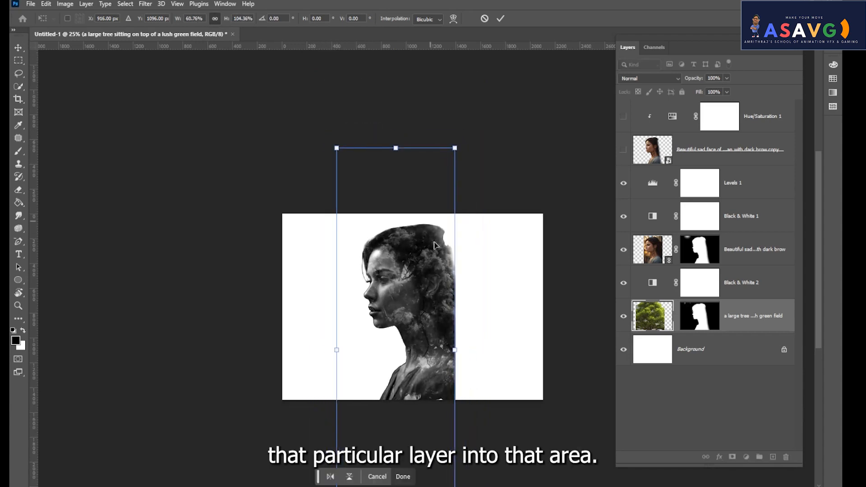
{"action": "left_click_drag", "start_coordinate": [451, 275], "coordinate": [432, 278]}
{"action": "key", "text": "Return"}
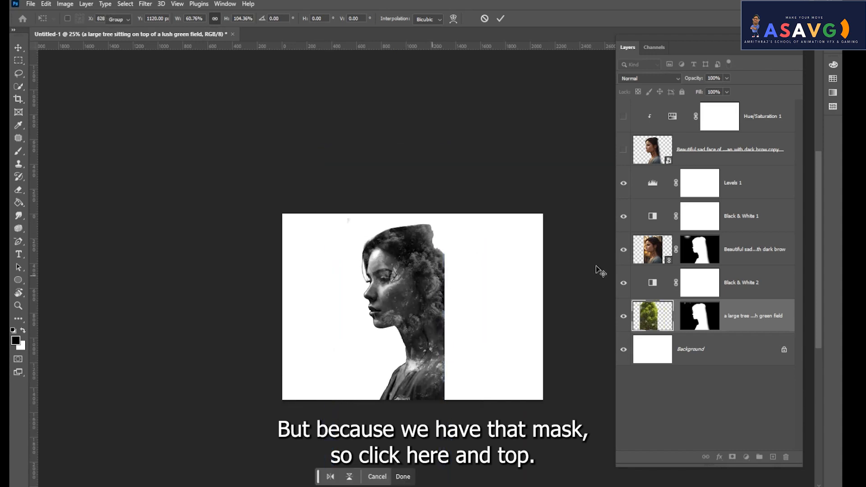
Step: Show the portrait copy and its clipped Hue/Saturation adjustment again and inspect the composite
{"action": "left_click", "coordinate": [624, 117]}
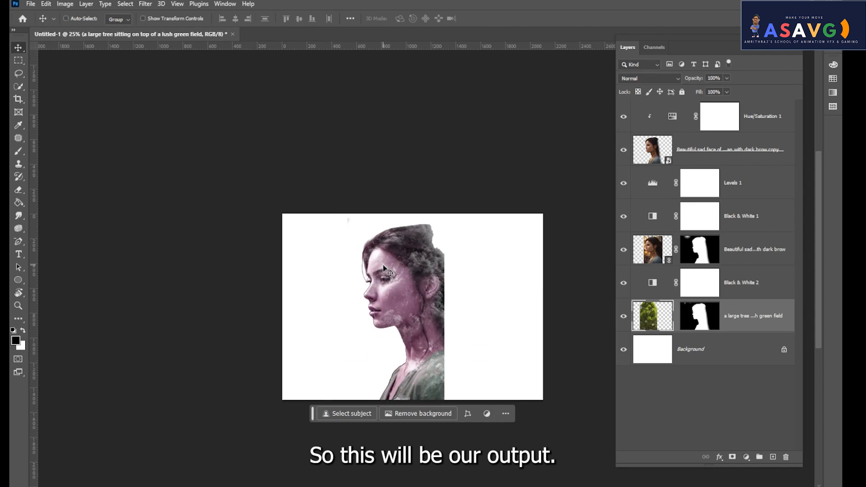
{"action": "key", "text": "ctrl+plus"}
{"action": "left_click", "coordinate": [505, 413]}
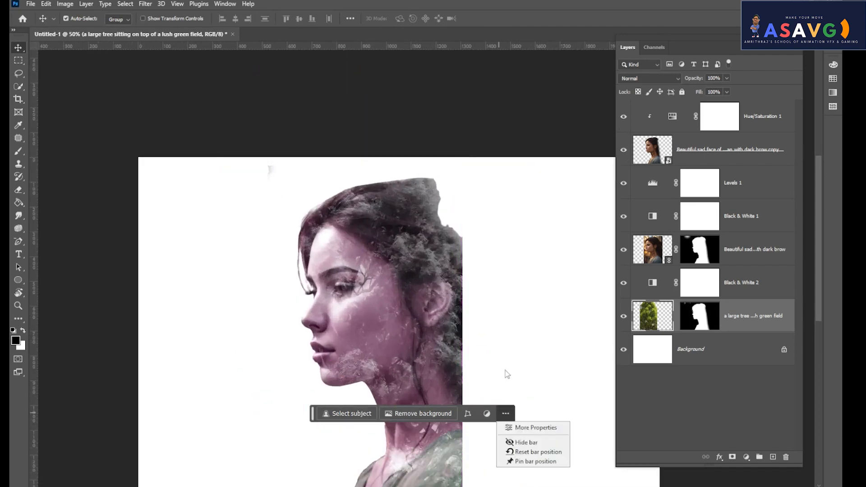
{"action": "left_click", "coordinate": [514, 312]}
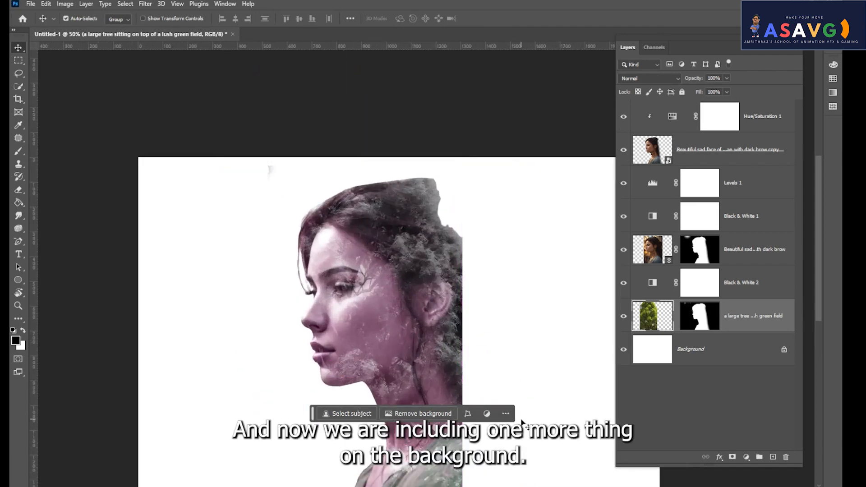
{"action": "key", "text": "ctrl+minus"}
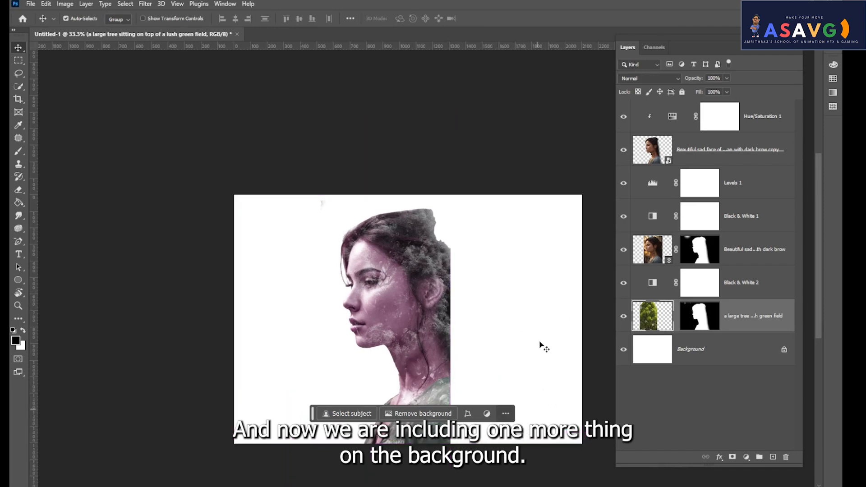
{"action": "left_click", "coordinate": [533, 312]}
Step: Add a Solid Color fill layer directly above the Background with the grey colour #444444
{"action": "left_click", "coordinate": [652, 361]}
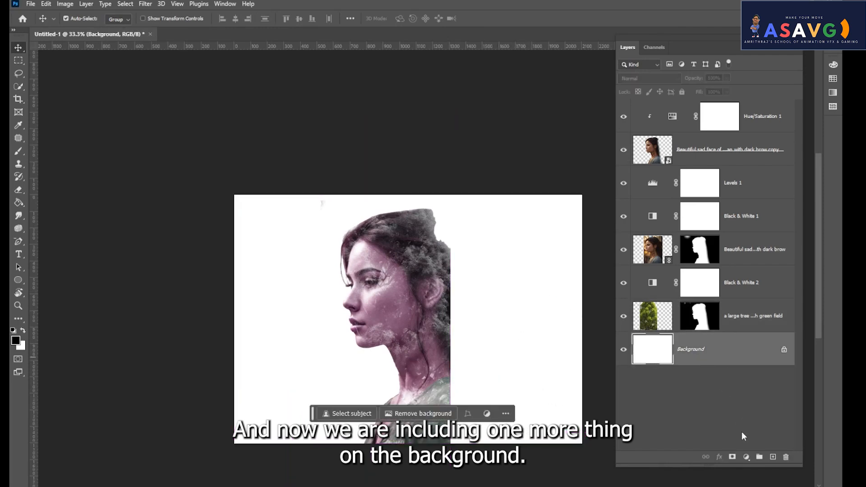
{"action": "left_click", "coordinate": [746, 457]}
{"action": "left_click", "coordinate": [755, 289]}
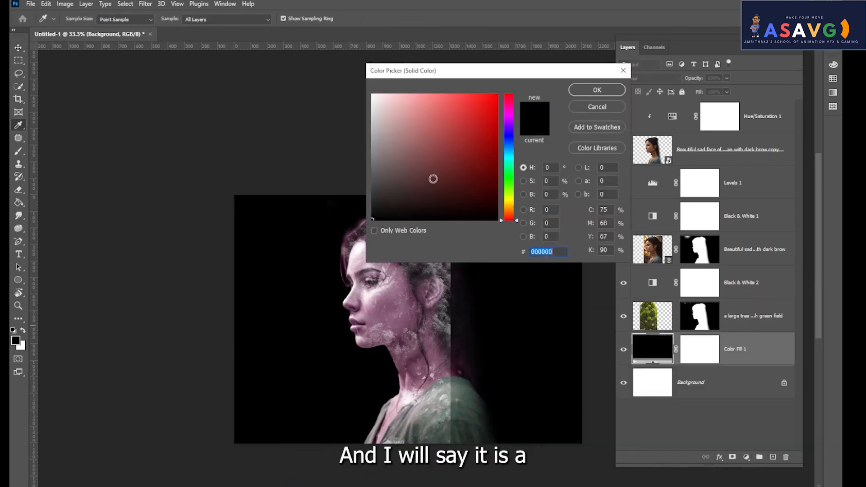
{"action": "mouse_move", "coordinate": [394, 188]}
{"action": "left_mouse_down"}
{"action": "mouse_move", "coordinate": [367, 171]}
{"action": "mouse_move", "coordinate": [379, 180]}
{"action": "mouse_move", "coordinate": [371, 162]}
{"action": "mouse_move", "coordinate": [364, 170]}
{"action": "mouse_move", "coordinate": [372, 141]}
{"action": "mouse_move", "coordinate": [371, 196]}
{"action": "mouse_move", "coordinate": [371, 177]}
{"action": "left_mouse_up"}
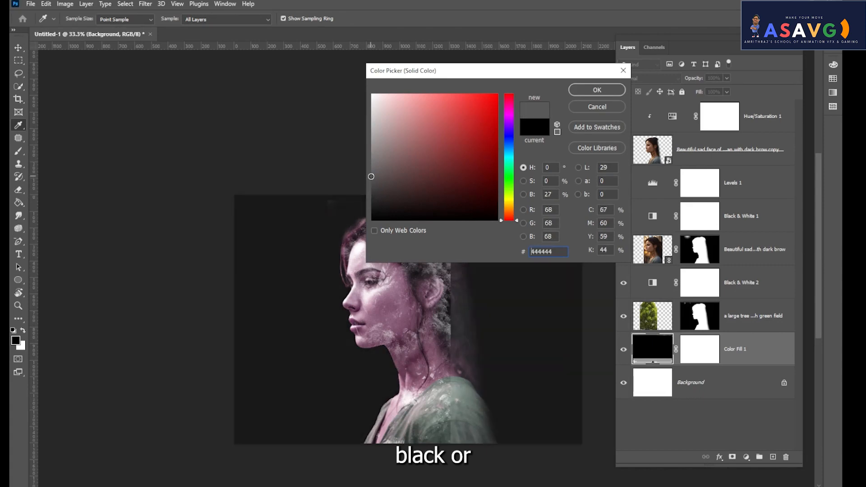
{"action": "left_click", "coordinate": [585, 93]}
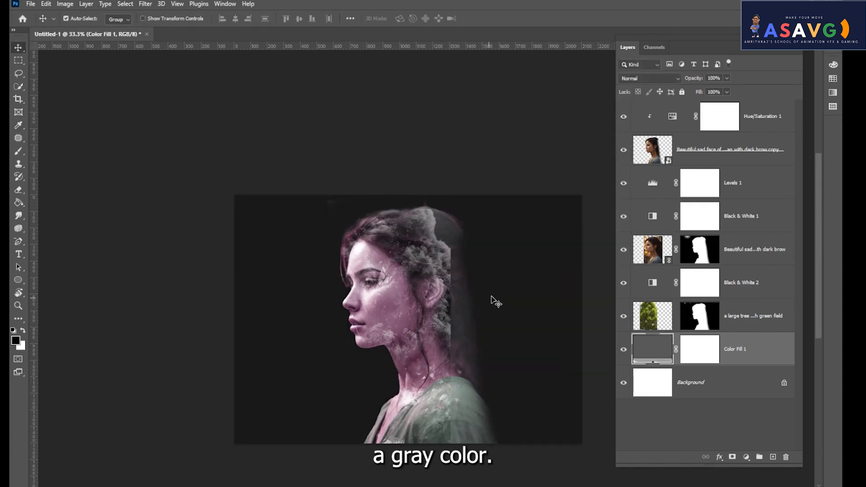
Step: Move the portrait copy and the original portrait apart to show them separately, and realign both over the tree silhouette
{"action": "left_click_drag", "start_coordinate": [433, 336], "coordinate": [522, 337]}
{"action": "left_click_drag", "start_coordinate": [401, 338], "coordinate": [269, 333]}
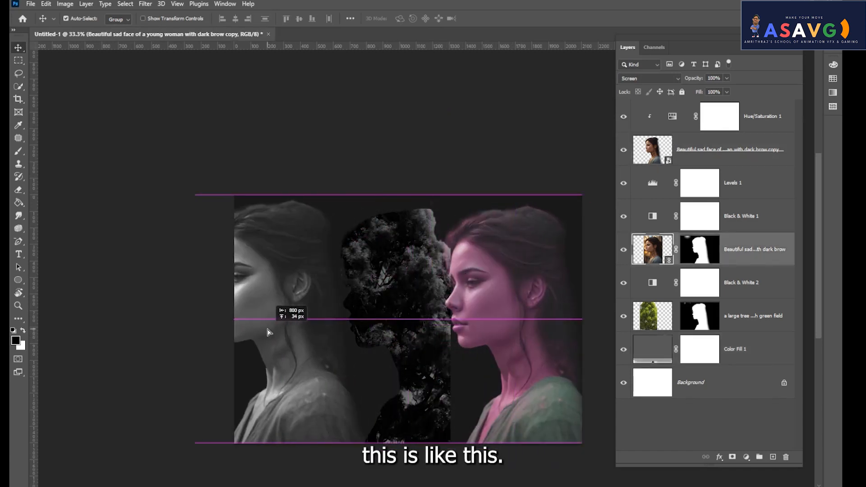
{"action": "left_click_drag", "start_coordinate": [294, 335], "coordinate": [402, 335]}
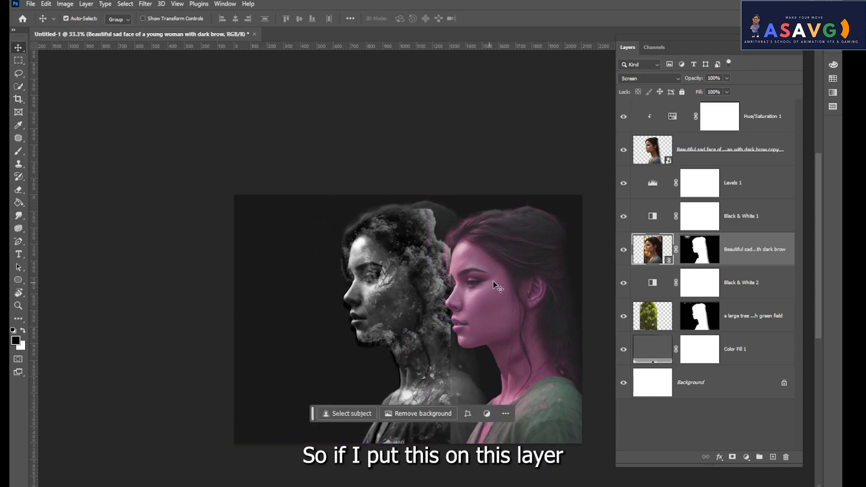
{"action": "left_click_drag", "start_coordinate": [494, 281], "coordinate": [579, 292]}
{"action": "left_click_drag", "start_coordinate": [495, 275], "coordinate": [396, 279]}
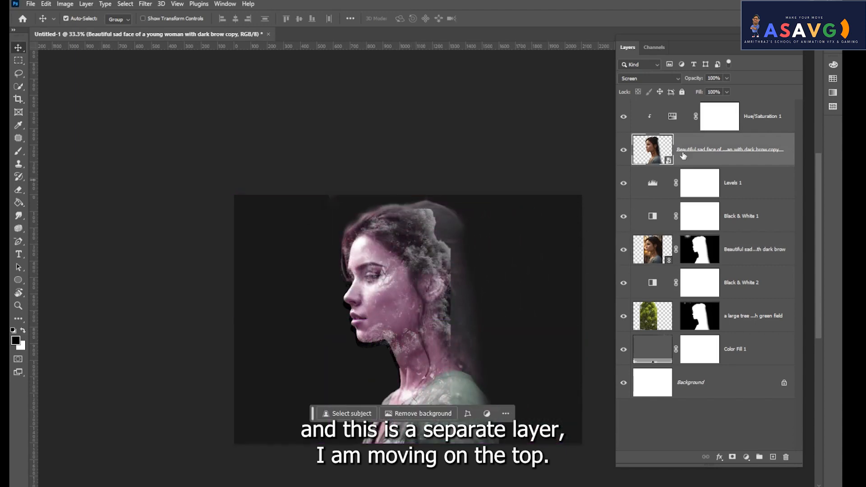
Step: Set the portrait copy's blend mode to Normal and clip a Levels adjustment to it with midtone 1.49 and white input 229
{"action": "left_click", "coordinate": [650, 78]}
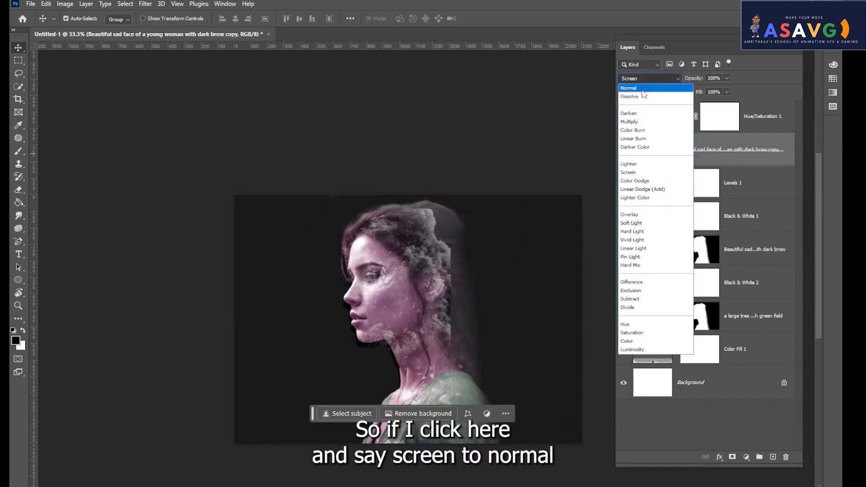
{"action": "left_click", "coordinate": [632, 88]}
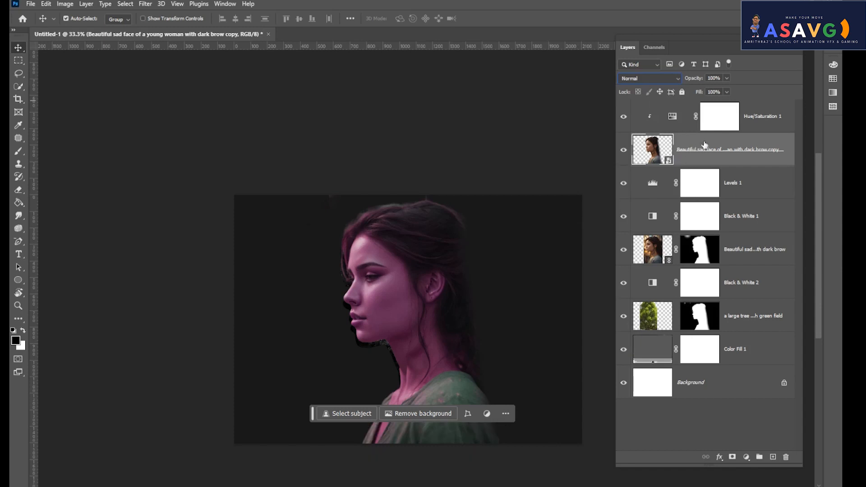
{"action": "left_click", "coordinate": [747, 457]}
{"action": "left_click", "coordinate": [762, 326]}
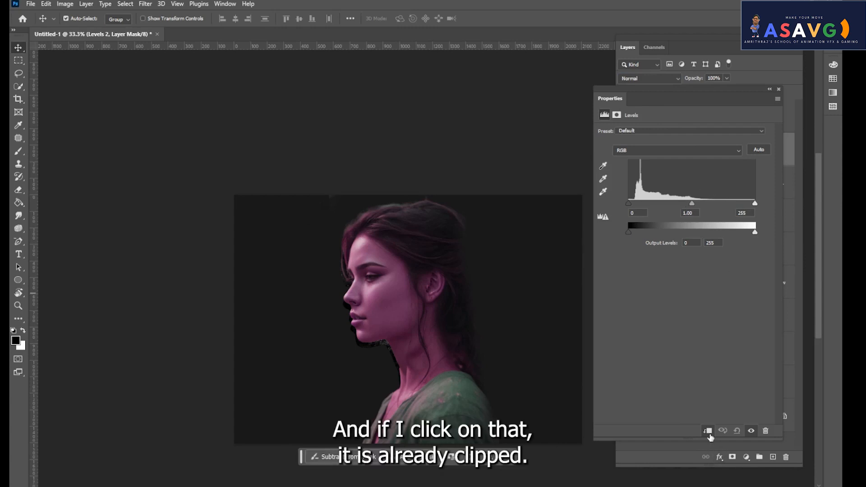
{"action": "mouse_move", "coordinate": [693, 204]}
{"action": "left_mouse_down"}
{"action": "mouse_move", "coordinate": [681, 204]}
{"action": "mouse_move", "coordinate": [702, 203]}
{"action": "left_mouse_up"}
{"action": "left_click_drag", "start_coordinate": [754, 204], "coordinate": [738, 196]}
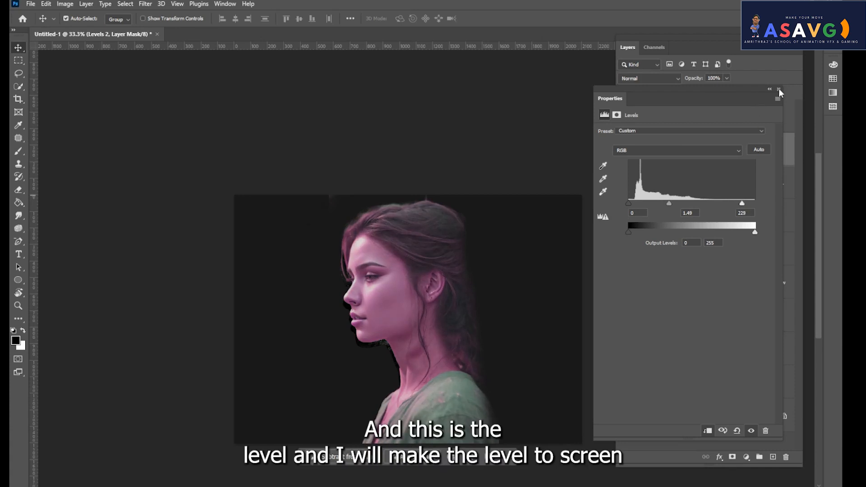
Step: Set the new clipped Levels adjustment's blend mode to Screen and the Hue/Saturation adjustment's blend mode to Color Dodge
{"action": "left_click", "coordinate": [779, 89]}
{"action": "left_click", "coordinate": [654, 162]}
{"action": "left_click", "coordinate": [655, 80]}
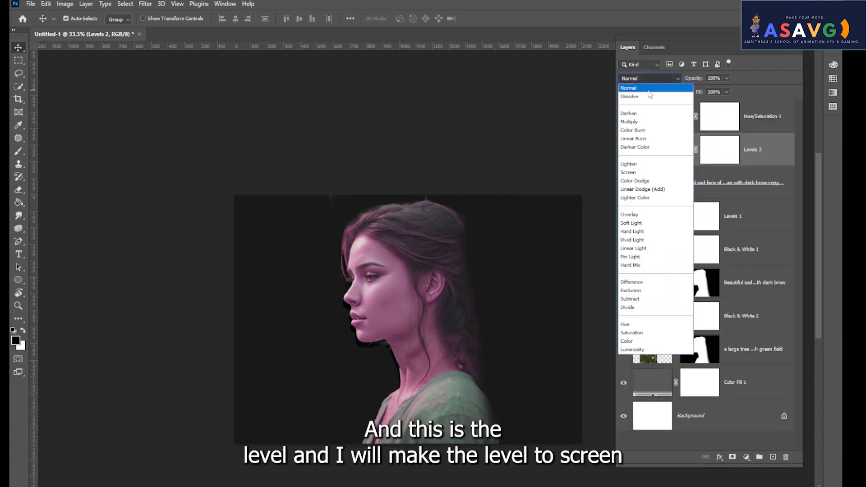
{"action": "left_click", "coordinate": [628, 172]}
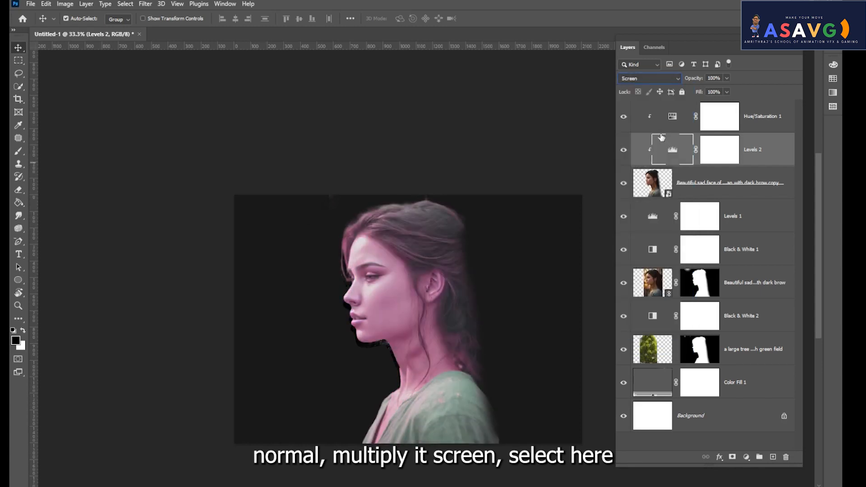
{"action": "left_click", "coordinate": [654, 118]}
{"action": "left_click", "coordinate": [650, 78]}
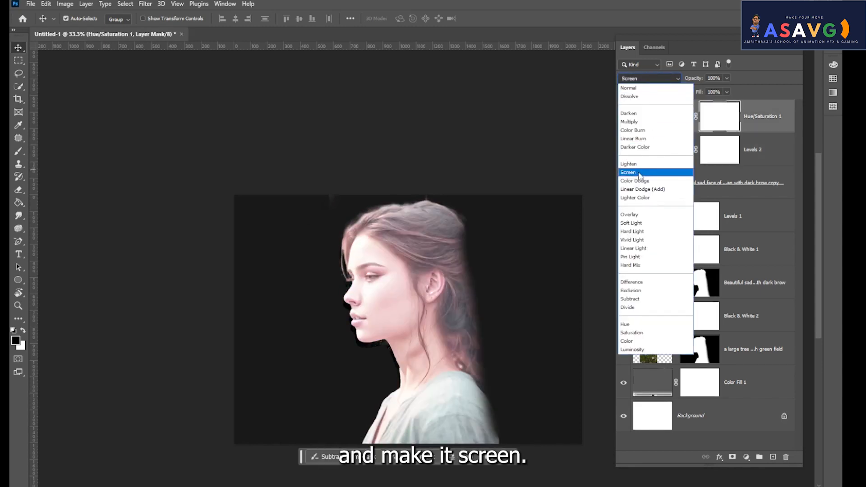
{"action": "left_click", "coordinate": [637, 180]}
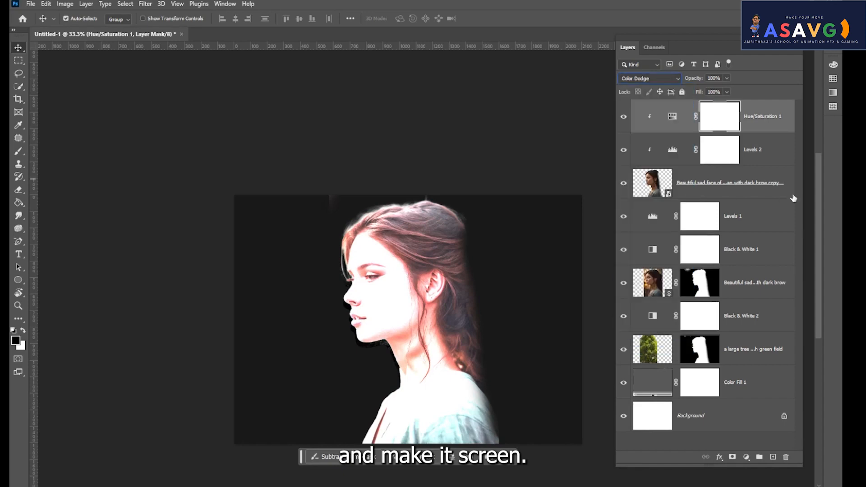
Step: Roll back the recent blend mode changes, removing the clipped Levels adjustment and returning the portrait copy to Screen mode
{"action": "key", "text": "ctrl+z"}
{"action": "key", "text": "ctrl+z"}
{"action": "key", "text": "ctrl+z"}
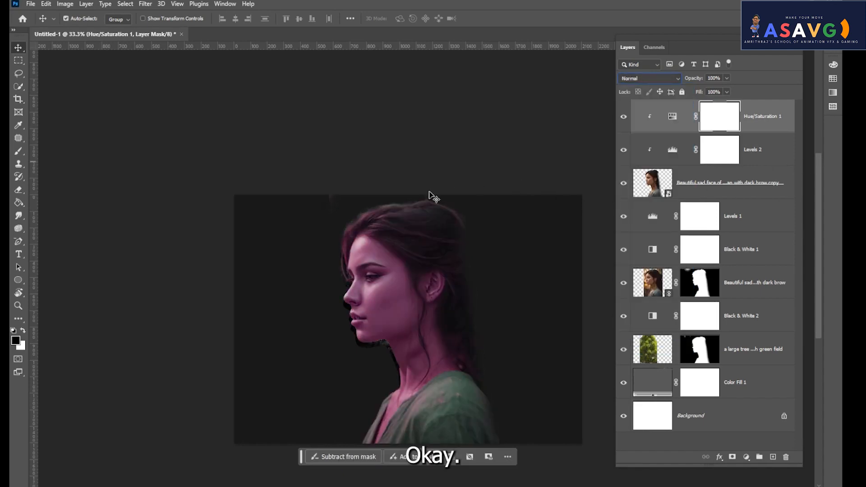
{"action": "left_click", "coordinate": [670, 193]}
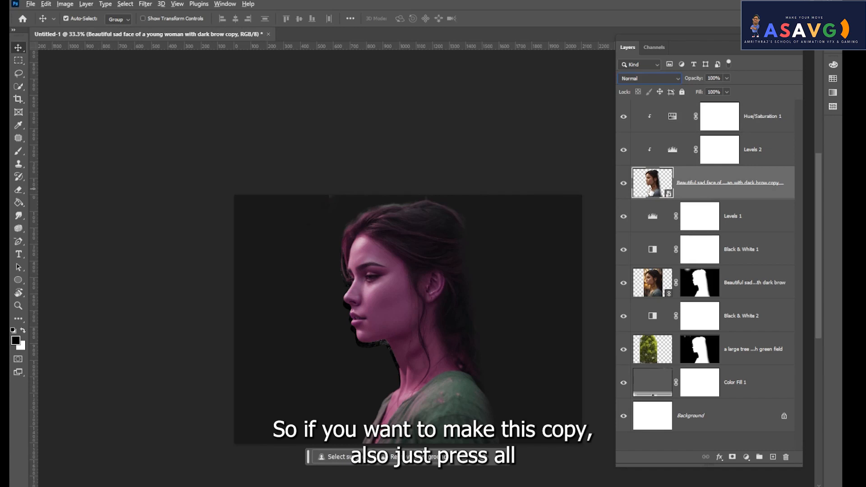
{"action": "left_click_drag", "start_coordinate": [650, 192], "coordinate": [702, 392]}
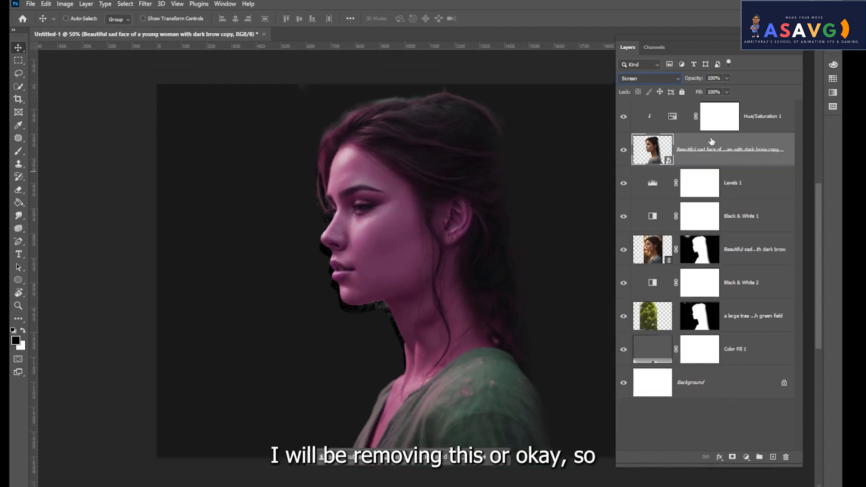
Step: Realign the portrait copy over the tree silhouette and move its layer below Black & White 2, directly above the tree layer
{"action": "left_click_drag", "start_coordinate": [547, 274], "coordinate": [377, 268]}
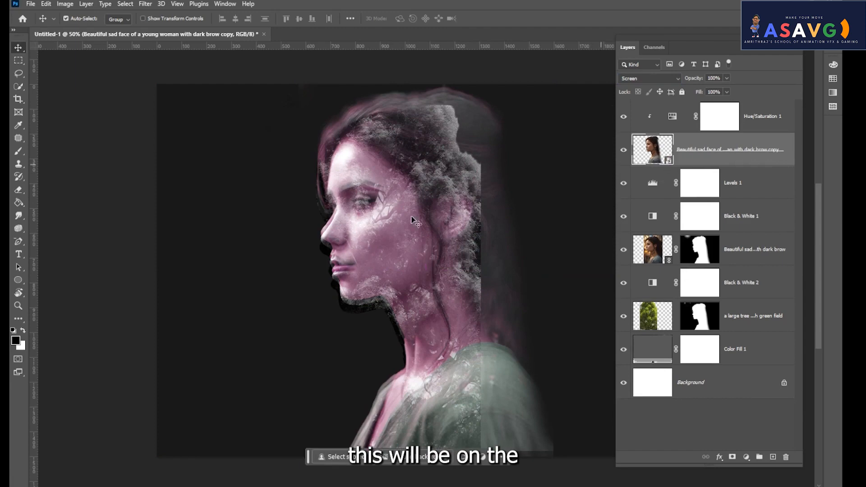
{"action": "mouse_move", "coordinate": [403, 226]}
{"action": "left_mouse_down"}
{"action": "mouse_move", "coordinate": [381, 227]}
{"action": "mouse_move", "coordinate": [422, 228]}
{"action": "mouse_move", "coordinate": [406, 231]}
{"action": "left_mouse_up"}
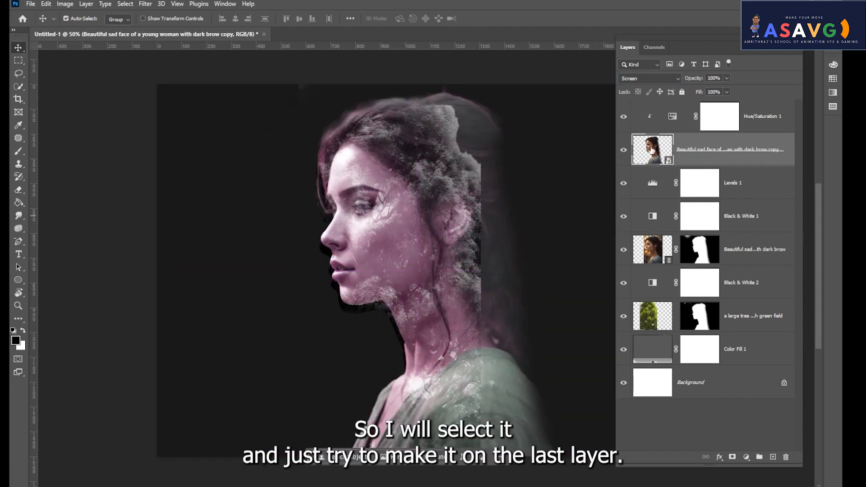
{"action": "left_click_drag", "start_coordinate": [653, 149], "coordinate": [653, 285]}
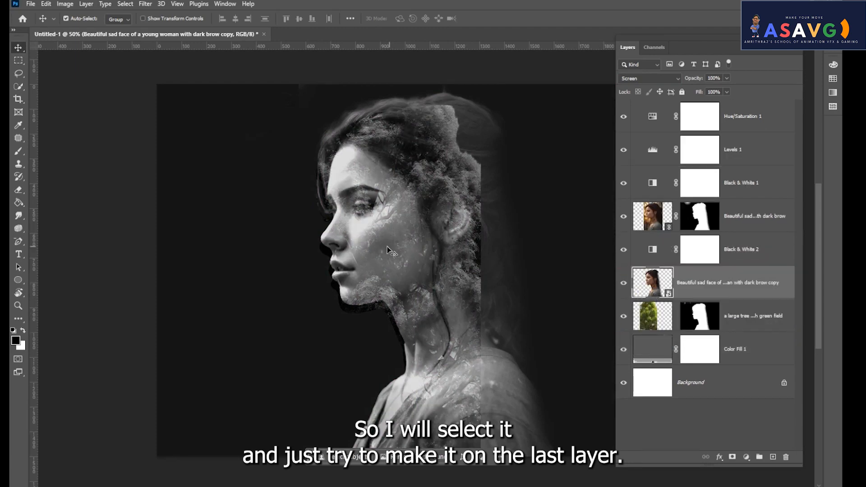
{"action": "left_click_drag", "start_coordinate": [389, 251], "coordinate": [414, 262]}
{"action": "left_click", "coordinate": [185, 294]}
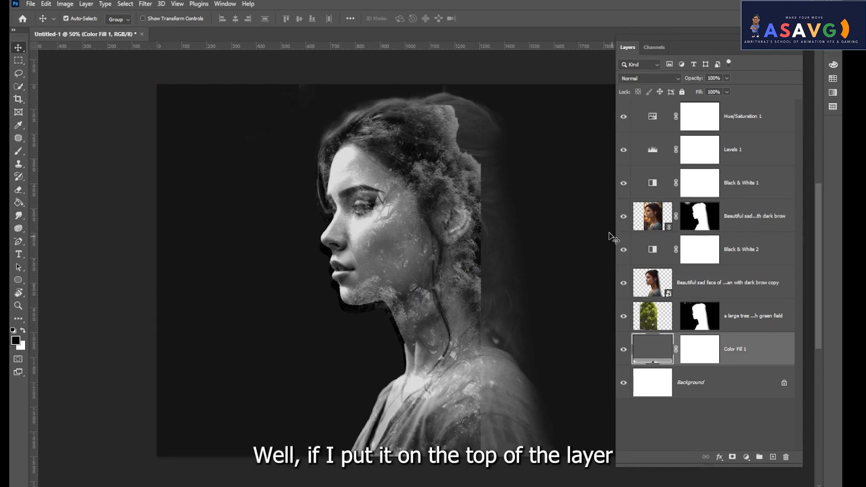
Step: Move the original masked portrait layer to the top of the stack, above the Hue/Saturation adjustment
{"action": "left_click_drag", "start_coordinate": [653, 223], "coordinate": [666, 126]}
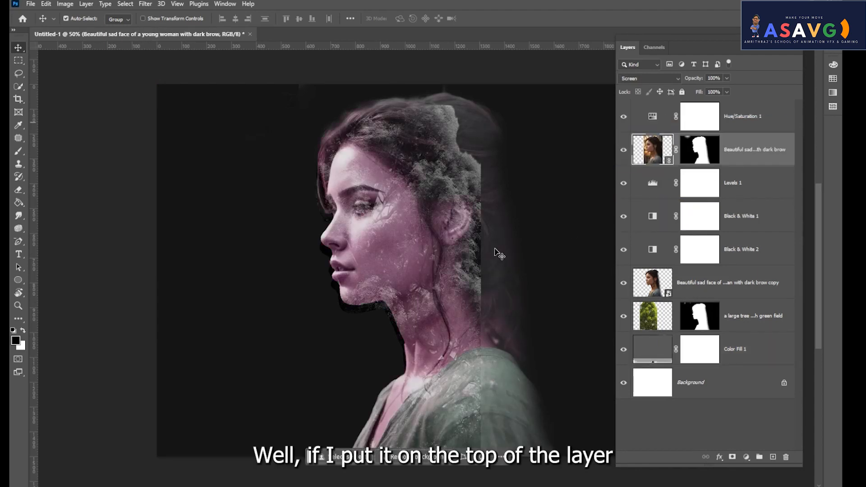
{"action": "left_click_drag", "start_coordinate": [397, 245], "coordinate": [382, 247]}
{"action": "key", "text": "ctrl+z"}
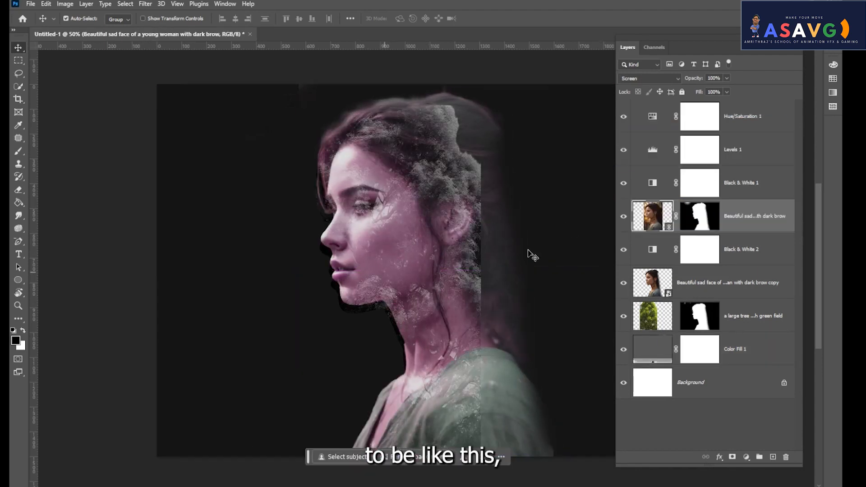
{"action": "left_click_drag", "start_coordinate": [654, 219], "coordinate": [646, 128]}
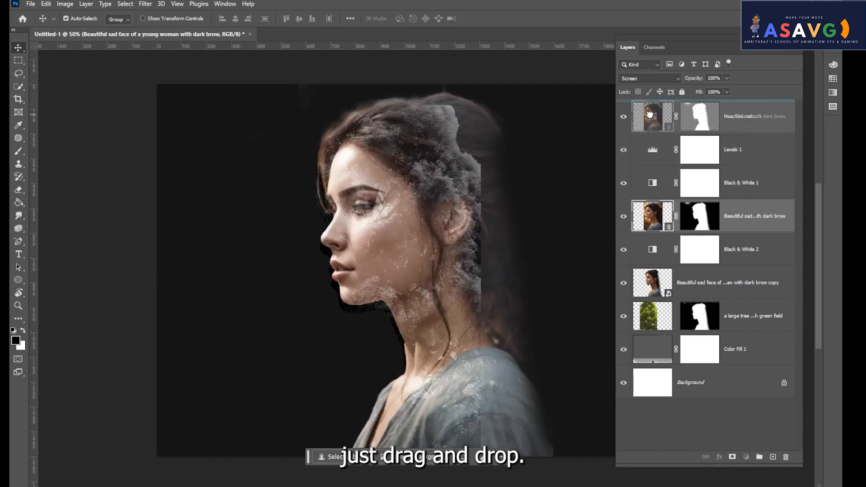
Step: Undo the last layer reordering and move the masked portrait layer directly beneath the Hue/Saturation 1 adjustment
{"action": "key", "text": "ctrl+z"}
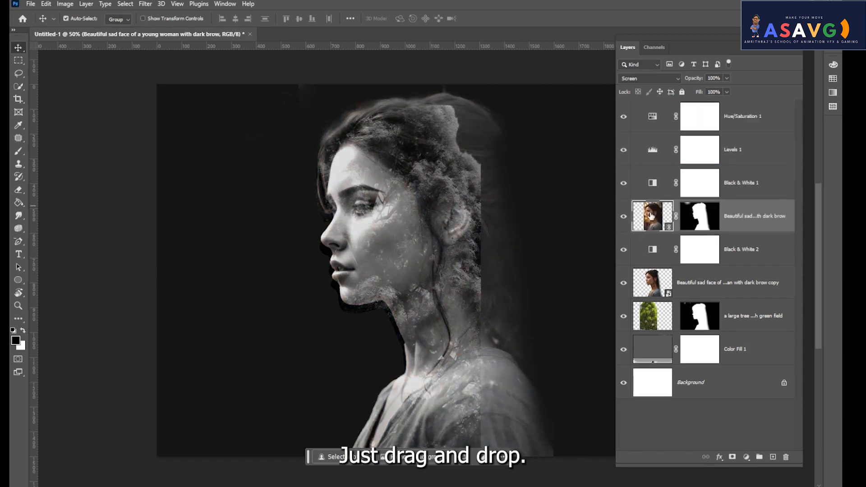
{"action": "left_click_drag", "start_coordinate": [652, 218], "coordinate": [653, 180]}
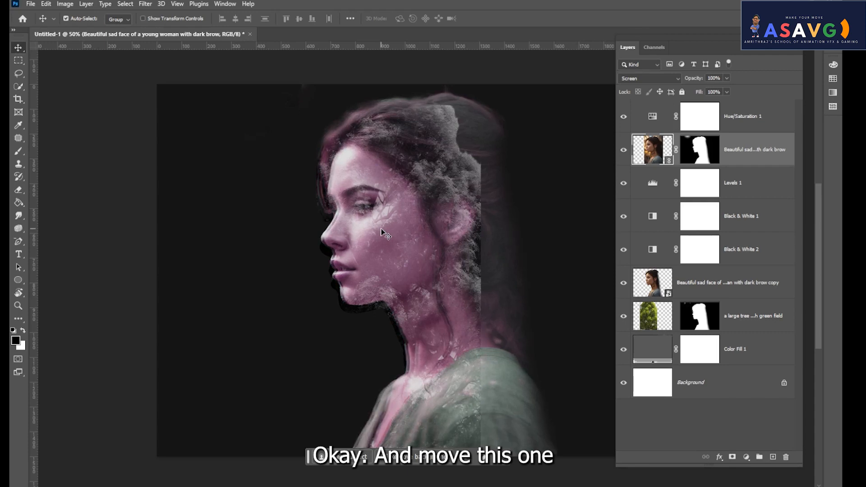
Step: Examine the area behind the woman's head, comparing the composite with the tree layer hidden and shown
{"action": "key", "text": "ctrl+plus"}
{"action": "key", "text": "ctrl+plus"}
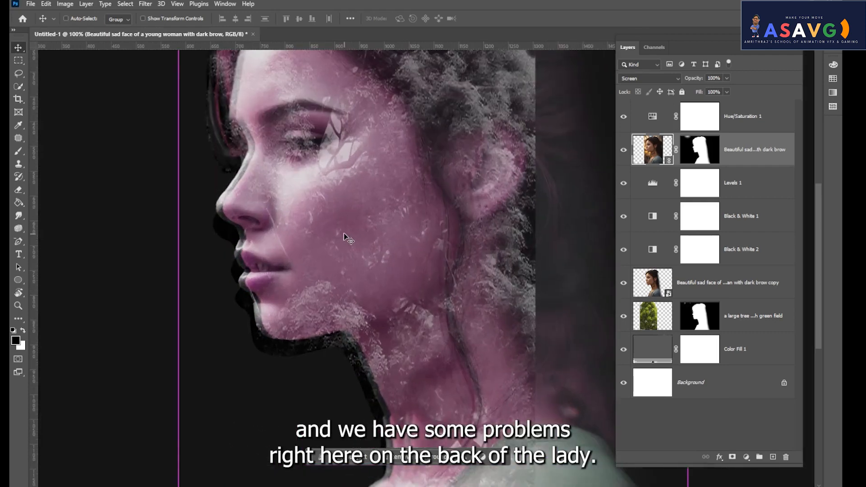
{"action": "key", "text": "ctrl+minus"}
{"action": "key", "text": "ctrl+minus"}
{"action": "key", "text": "ctrl+minus"}
{"action": "key", "text": "ctrl+minus"}
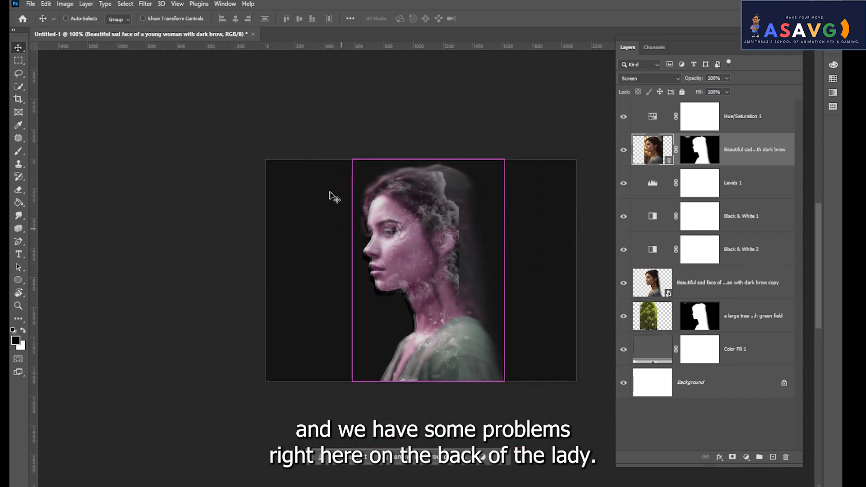
{"action": "left_click", "coordinate": [716, 322]}
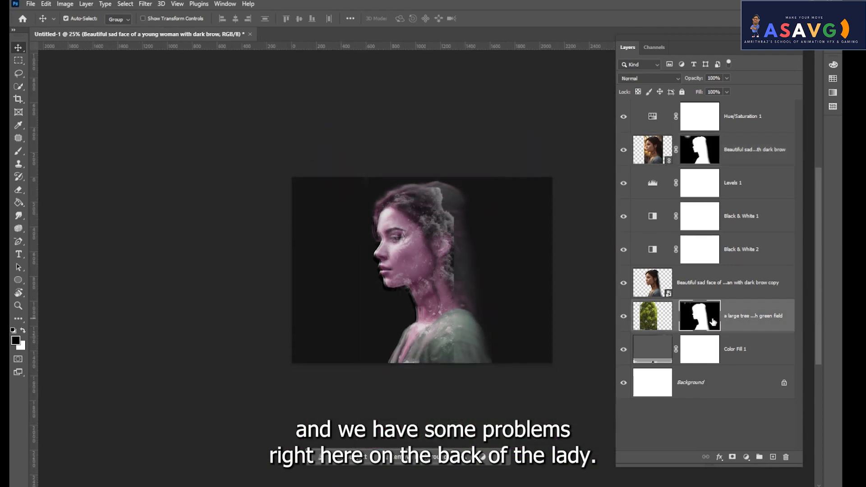
{"action": "left_click", "coordinate": [624, 318]}
{"action": "left_click", "coordinate": [624, 318]}
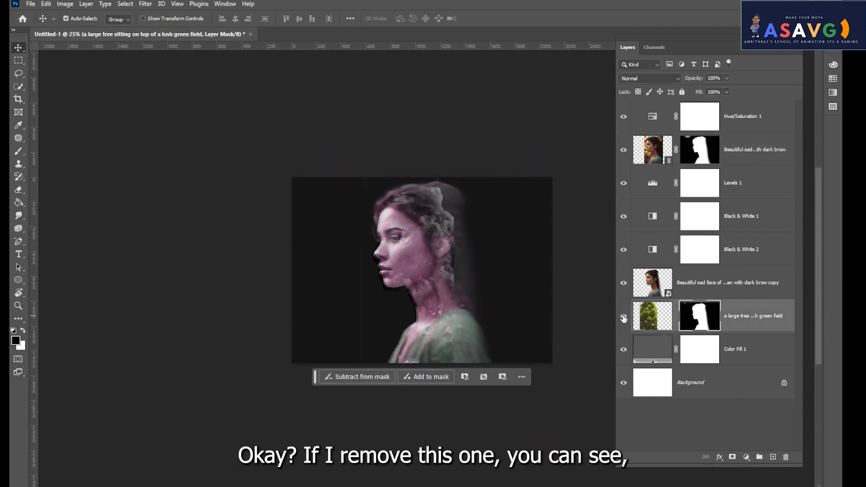
{"action": "left_click", "coordinate": [624, 318]}
{"action": "left_click", "coordinate": [624, 318]}
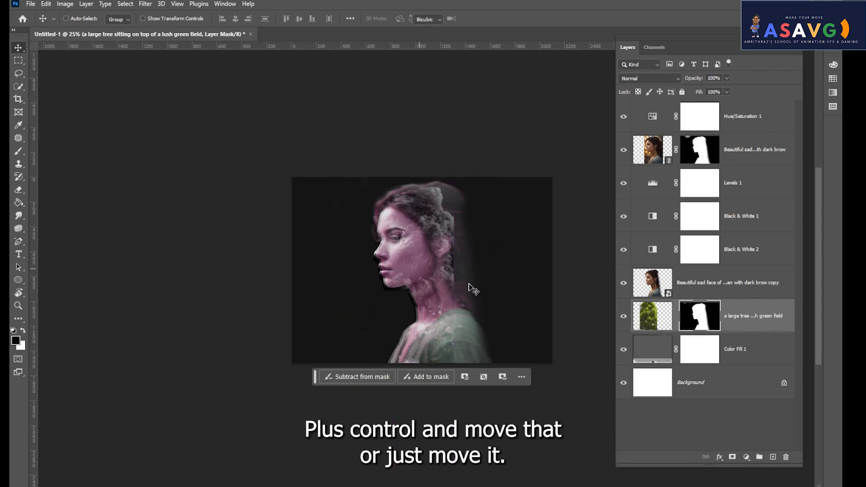
{"action": "key", "text": "ctrl+t"}
{"action": "left_click_drag", "start_coordinate": [499, 277], "coordinate": [518, 279]}
{"action": "key", "text": "Return"}
{"action": "left_click", "coordinate": [645, 284]}
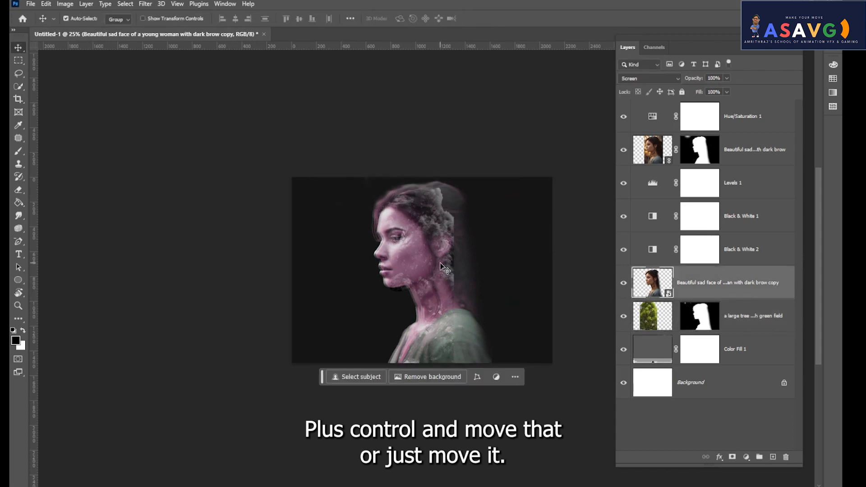
{"action": "key", "text": "ctrl+t"}
{"action": "left_click_drag", "start_coordinate": [493, 271], "coordinate": [471, 275]}
{"action": "key", "text": "Return"}
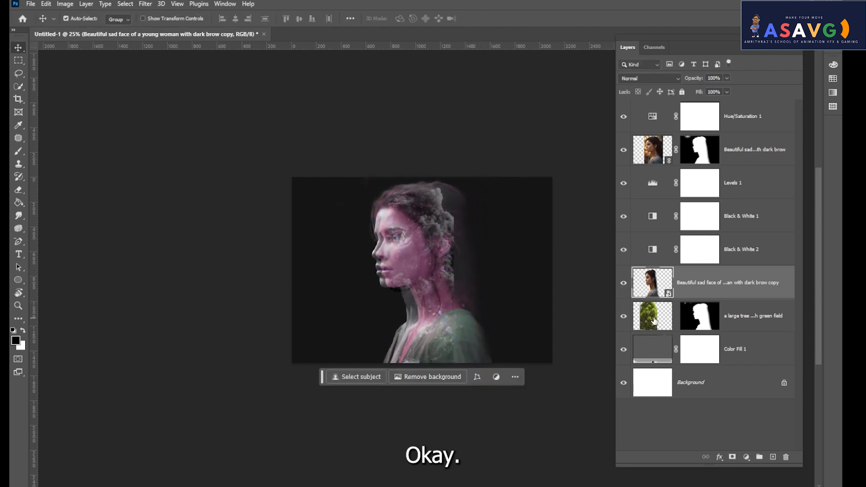
{"action": "left_click", "coordinate": [659, 319]}
{"action": "left_click", "coordinate": [700, 318]}
{"action": "key", "text": "ctrl+t"}
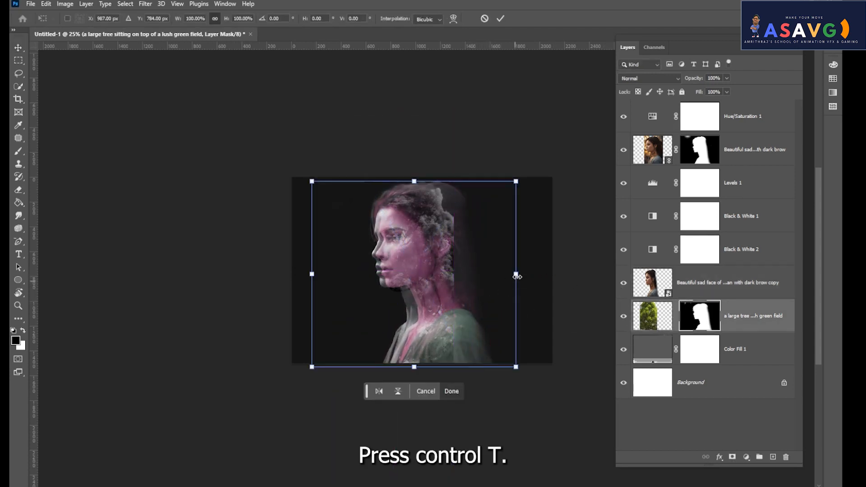
{"action": "left_click_drag", "start_coordinate": [514, 273], "coordinate": [524, 289]}
{"action": "key", "text": "ctrl+z"}
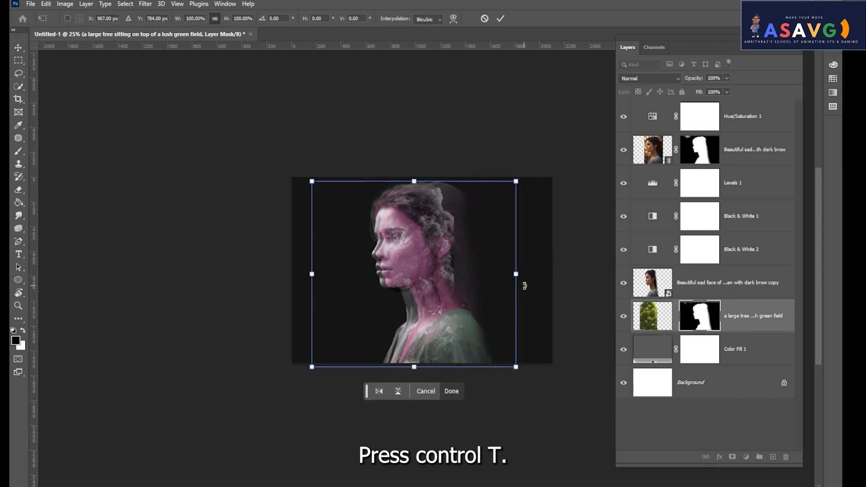
{"action": "key", "text": "Return"}
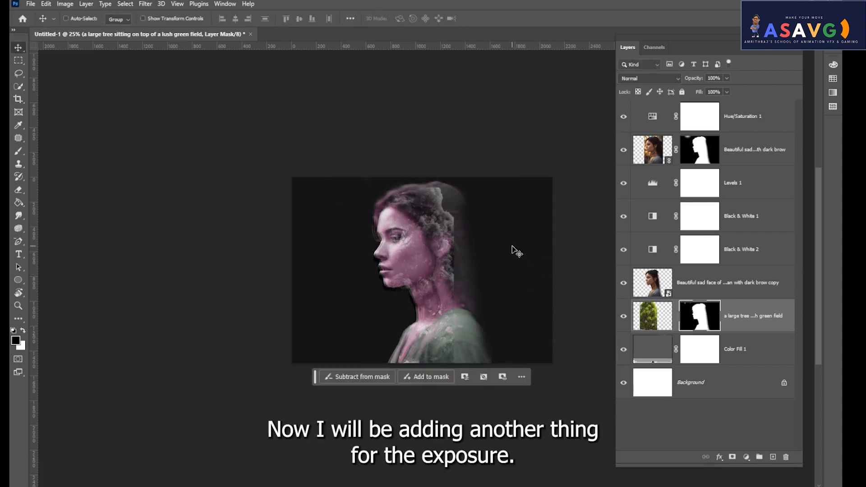
Step: Place the linked illustration of the walking man above Hue/Saturation 1, aligned low over the portrait, and rasterize its layer
{"action": "key", "text": "ctrl+plus"}
{"action": "left_click_drag", "start_coordinate": [534, 317], "coordinate": [489, 271]}
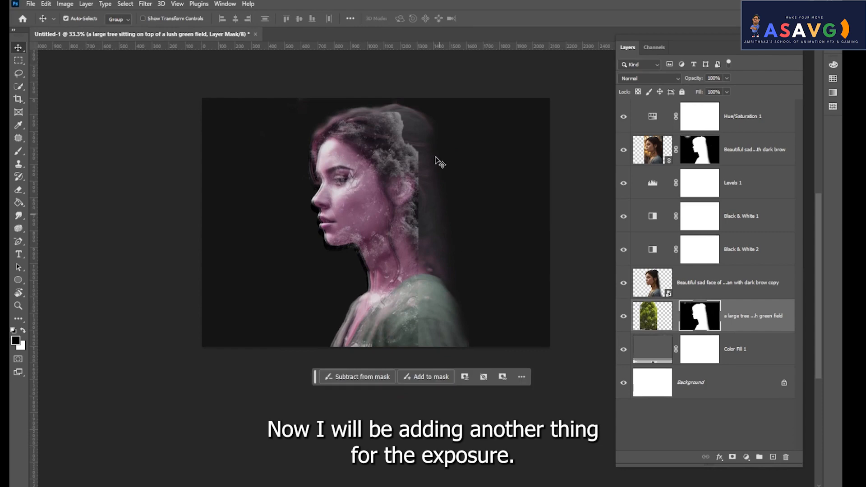
{"action": "left_click_drag", "start_coordinate": [473, 208], "coordinate": [472, 218]}
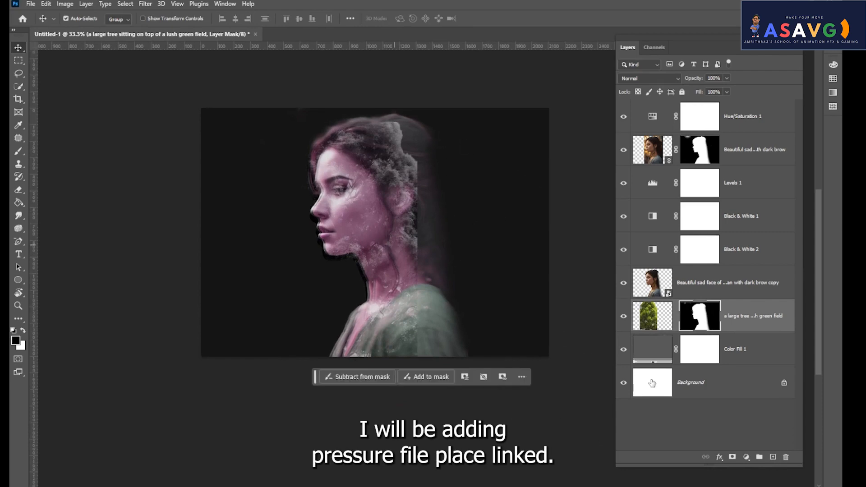
{"action": "left_click", "coordinate": [764, 126]}
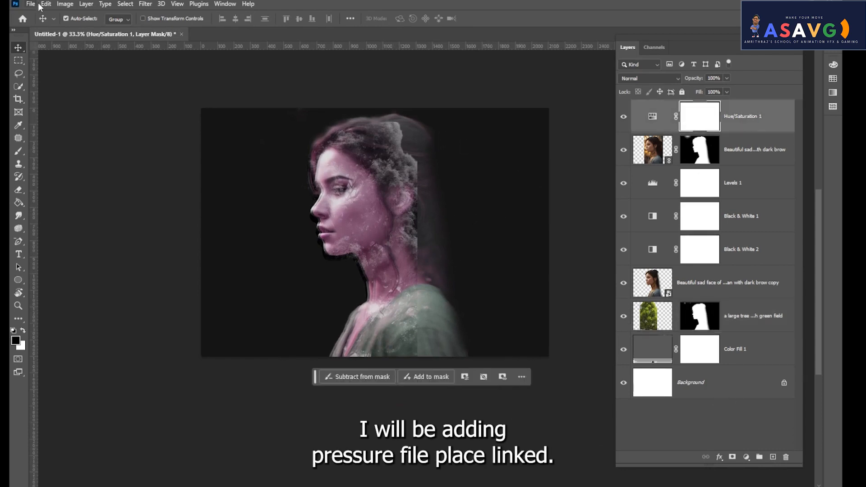
{"action": "left_click", "coordinate": [27, 6]}
{"action": "left_click", "coordinate": [50, 228]}
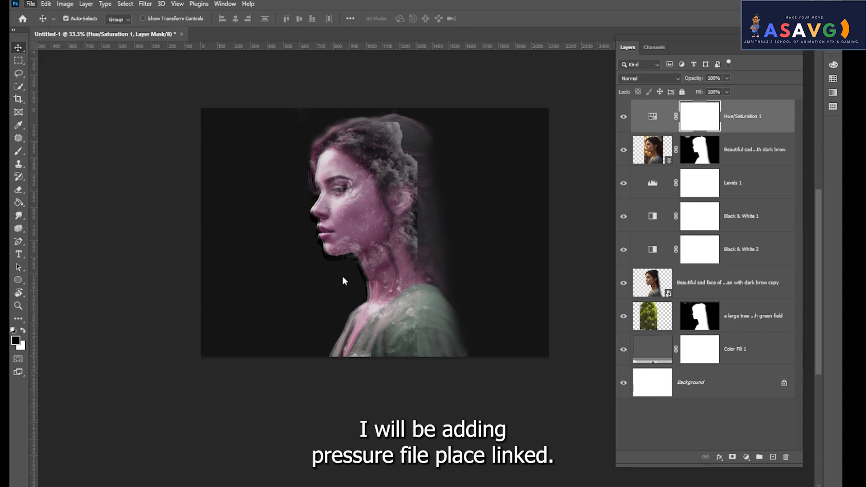
{"action": "double_click", "coordinate": [341, 138]}
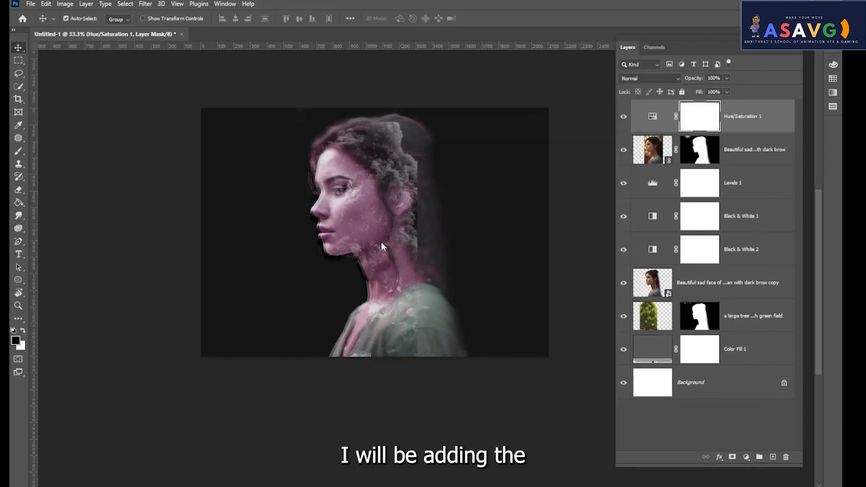
{"action": "left_click_drag", "start_coordinate": [397, 285], "coordinate": [401, 318]}
{"action": "key", "text": "Return"}
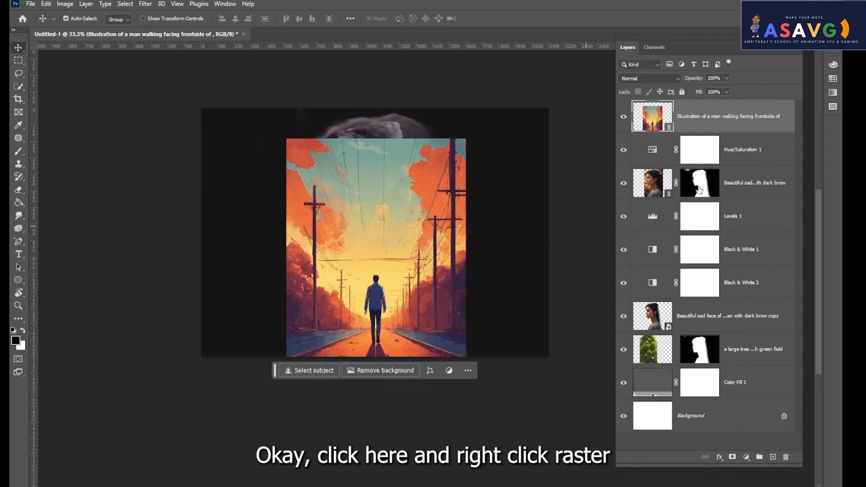
{"action": "right_click", "coordinate": [729, 125]}
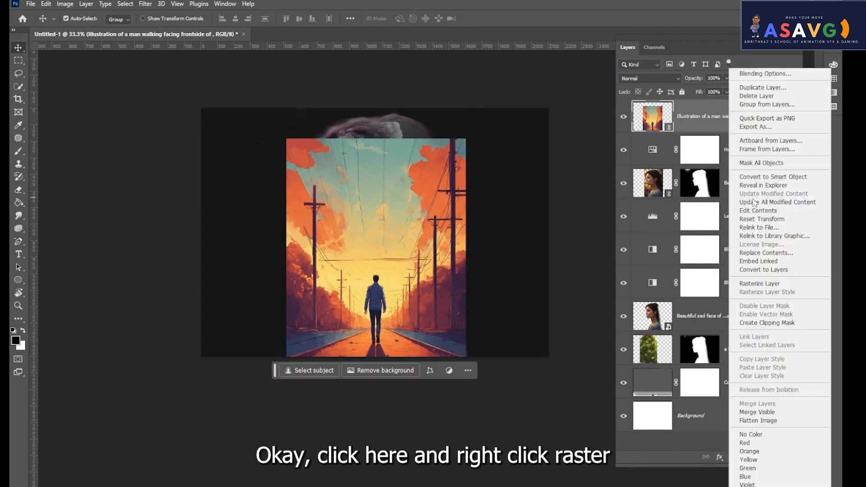
{"action": "left_click", "coordinate": [763, 292]}
Step: Set the illustration's blend mode to Overlay and shift it slightly right so the man overlaps the woman's neck
{"action": "left_click", "coordinate": [674, 80]}
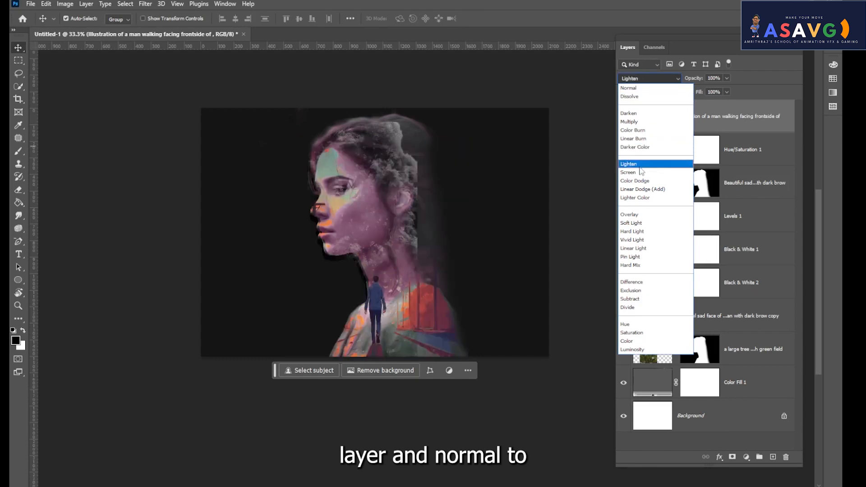
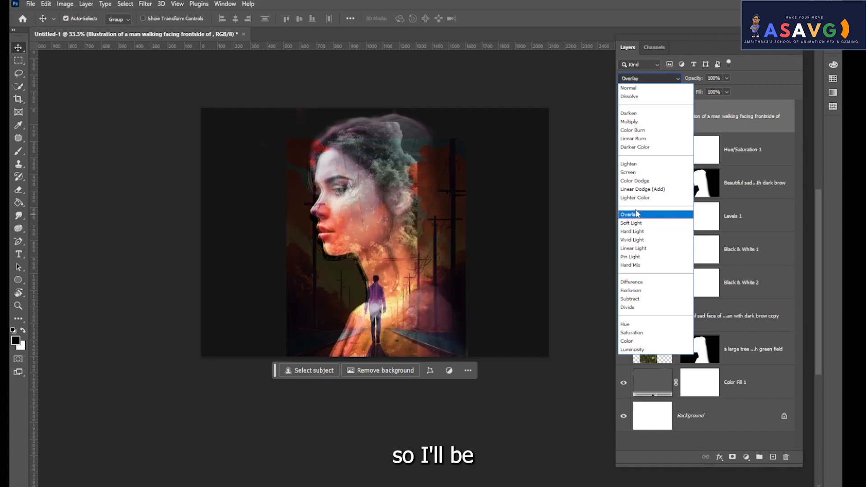
{"action": "left_click", "coordinate": [636, 215]}
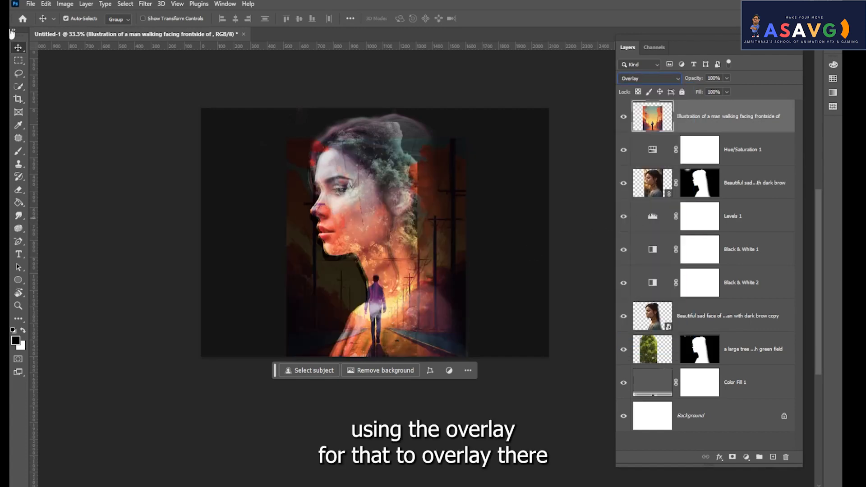
{"action": "left_click_drag", "start_coordinate": [395, 324], "coordinate": [430, 326]}
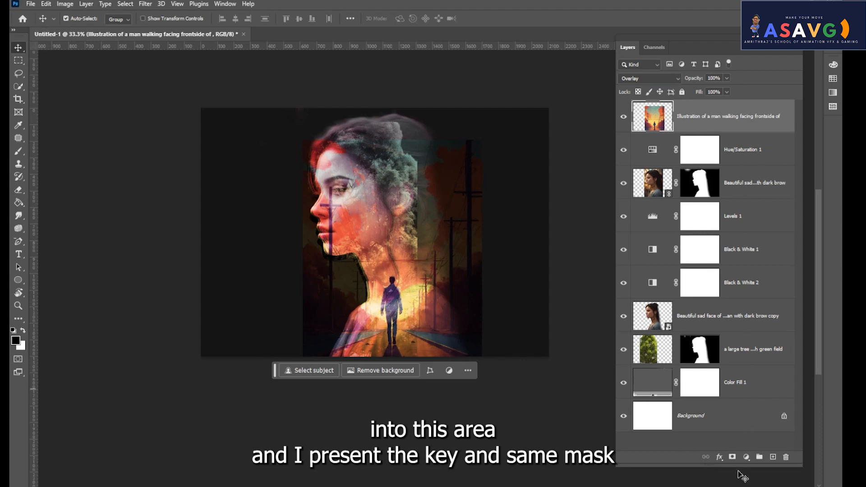
{"action": "left_click", "coordinate": [732, 457]}
{"action": "left_click_drag", "start_coordinate": [18, 153], "coordinate": [41, 153]}
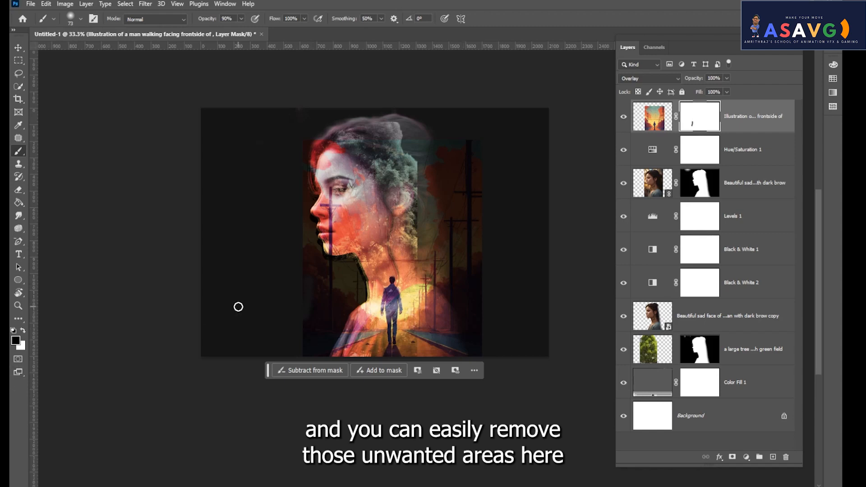
{"action": "key", "text": "bracketright"}
{"action": "key", "text": "bracketright"}
{"action": "mouse_move", "coordinate": [290, 298]}
{"action": "left_mouse_down"}
{"action": "mouse_move", "coordinate": [318, 336]}
{"action": "mouse_move", "coordinate": [306, 294]}
{"action": "mouse_move", "coordinate": [307, 353]}
{"action": "mouse_move", "coordinate": [309, 320]}
{"action": "left_mouse_up"}
{"action": "left_click", "coordinate": [23, 331]}
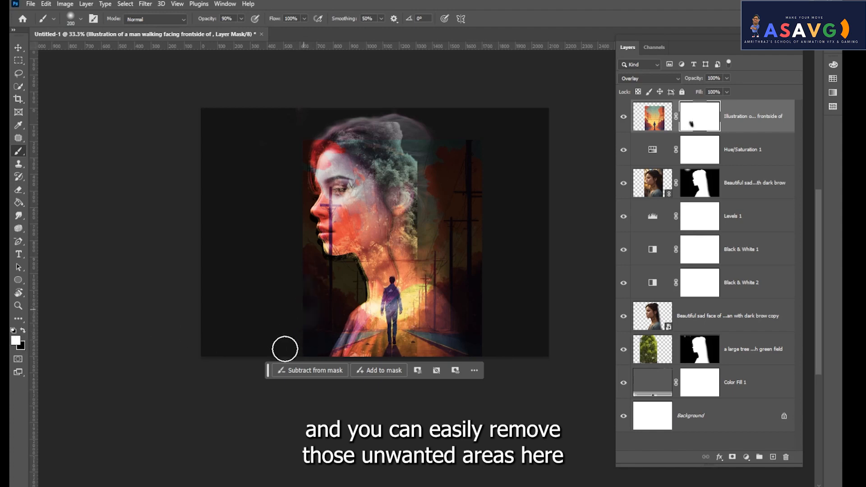
{"action": "key", "text": "z"}
{"action": "mouse_move", "coordinate": [715, 130]}
{"action": "left_mouse_down"}
{"action": "mouse_move", "coordinate": [808, 325]}
{"action": "mouse_move", "coordinate": [786, 458]}
{"action": "left_mouse_up"}
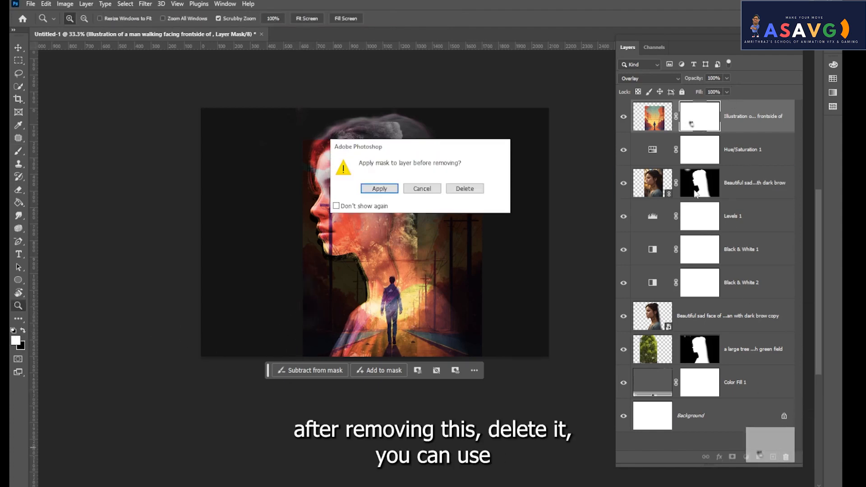
{"action": "left_click", "coordinate": [465, 188]}
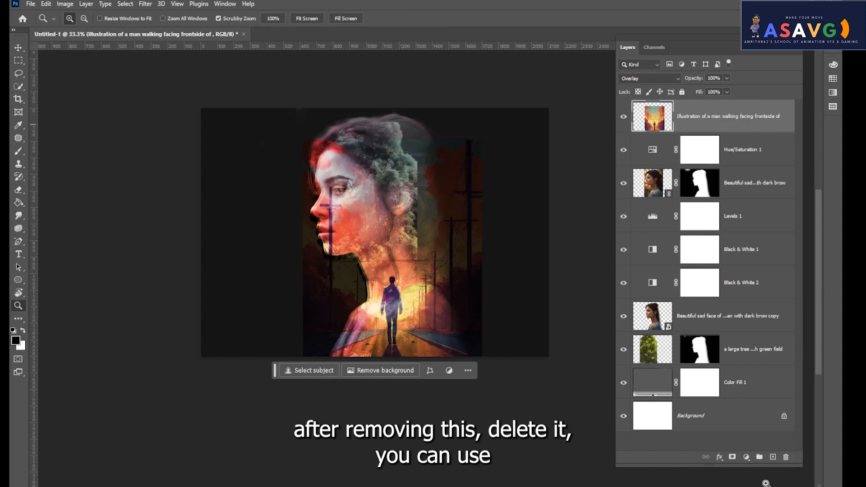
Step: Add a Levels adjustment clipped to the illustration, with the midtone input at 1.41 and the white input at 251
{"action": "left_click", "coordinate": [746, 458]}
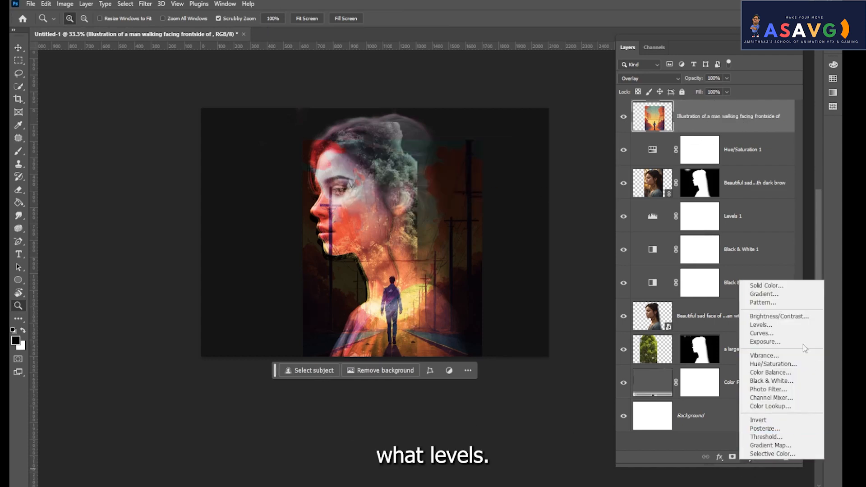
{"action": "left_click", "coordinate": [771, 334]}
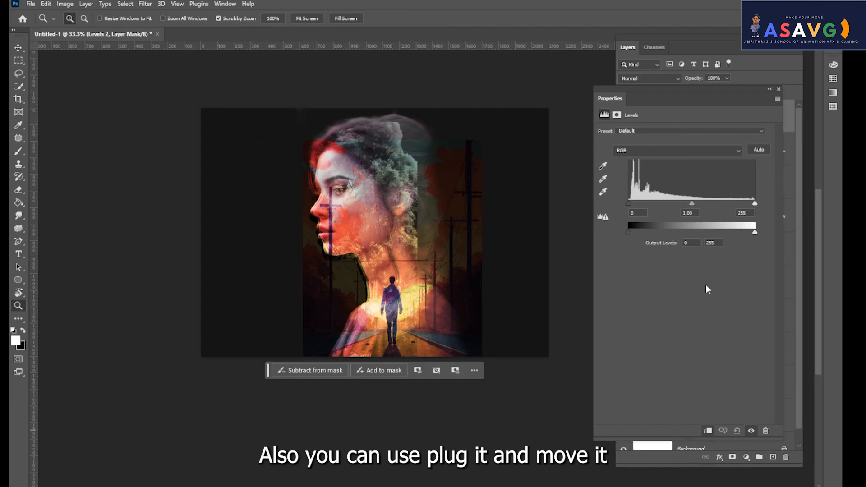
{"action": "mouse_move", "coordinate": [754, 203]}
{"action": "left_mouse_down"}
{"action": "mouse_move", "coordinate": [724, 201]}
{"action": "mouse_move", "coordinate": [754, 207]}
{"action": "left_mouse_up"}
{"action": "mouse_move", "coordinate": [691, 204]}
{"action": "left_mouse_down"}
{"action": "mouse_move", "coordinate": [729, 206]}
{"action": "mouse_move", "coordinate": [676, 206]}
{"action": "left_mouse_up"}
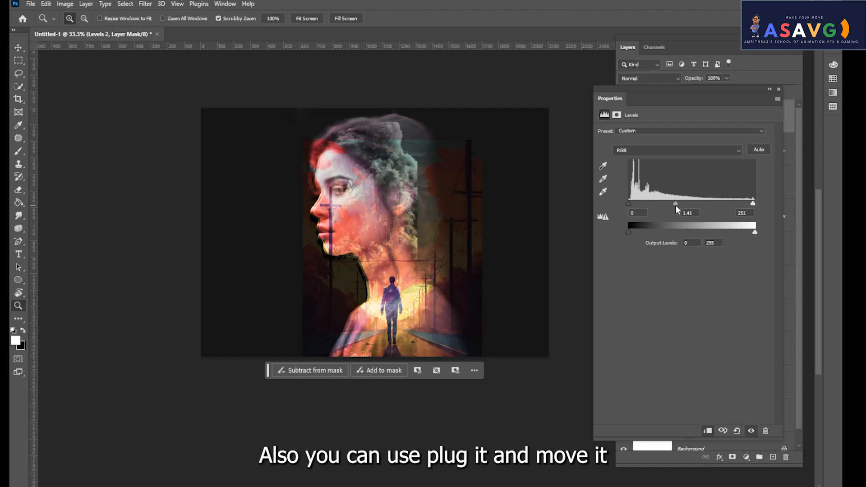
{"action": "left_click", "coordinate": [778, 90]}
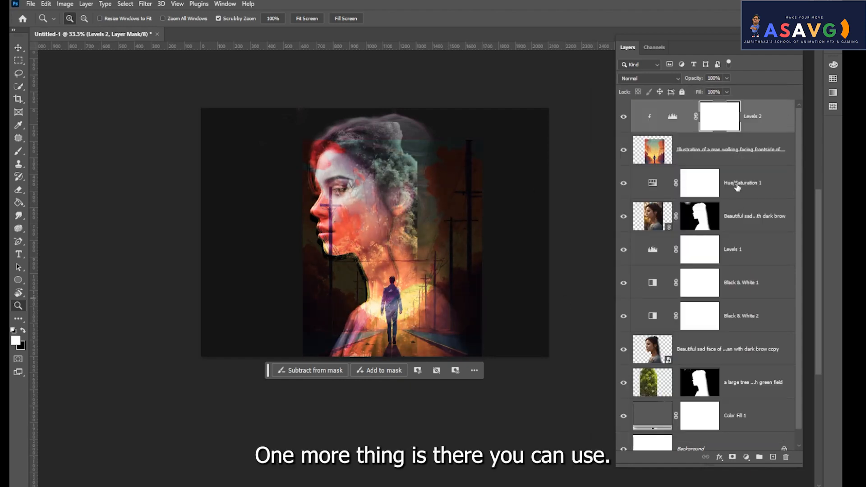
Step: Hide all adjustment layers, both portrait layers, the tree and Color Fill 1, leaving only the illustration and Background switched on
{"action": "left_click", "coordinate": [625, 117]}
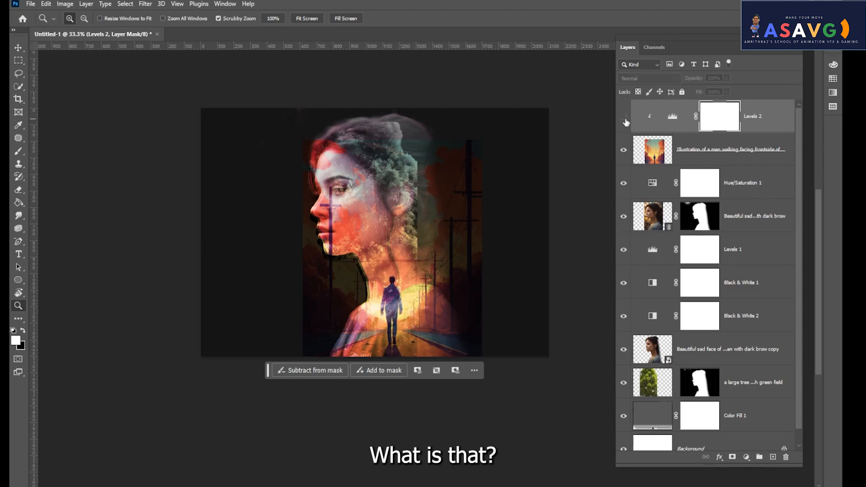
{"action": "left_click", "coordinate": [624, 216]}
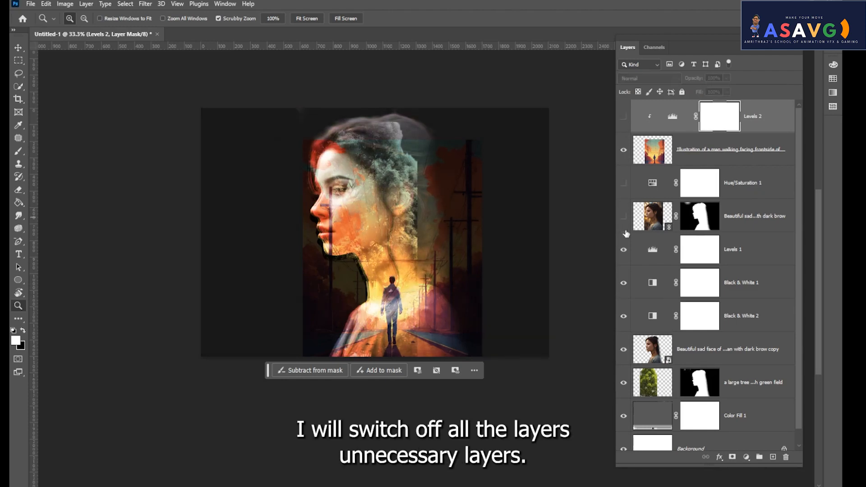
{"action": "left_click", "coordinate": [625, 249]}
{"action": "left_click", "coordinate": [624, 316]}
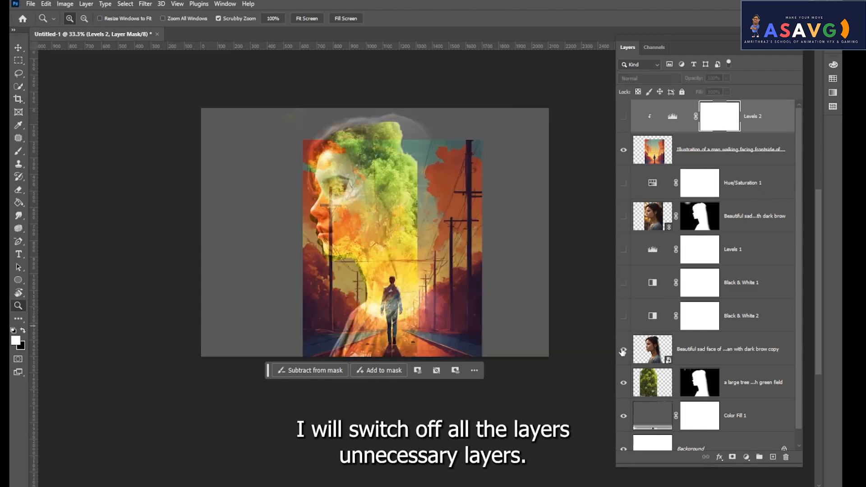
{"action": "left_click", "coordinate": [624, 349]}
{"action": "left_click", "coordinate": [624, 383]}
{"action": "left_click", "coordinate": [624, 416]}
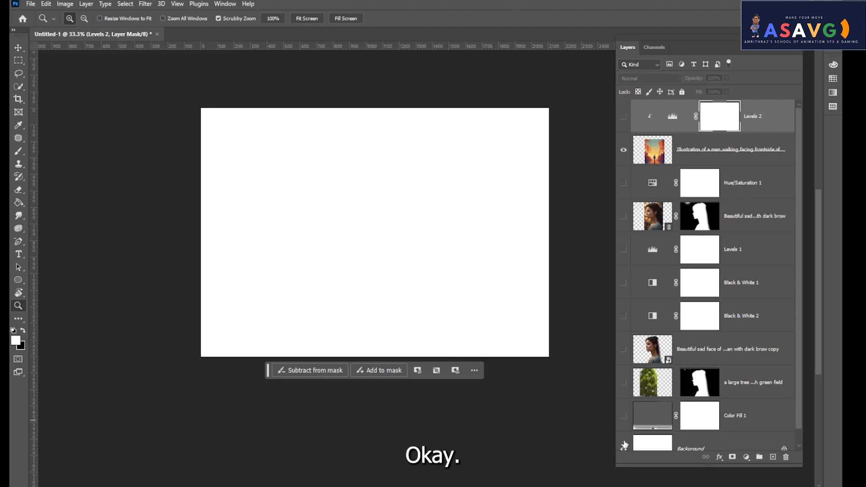
Step: Switch Color Fill 1 back on and delete a narrow vertical strip from the left edge of the walking-man illustration
{"action": "left_click", "coordinate": [625, 416]}
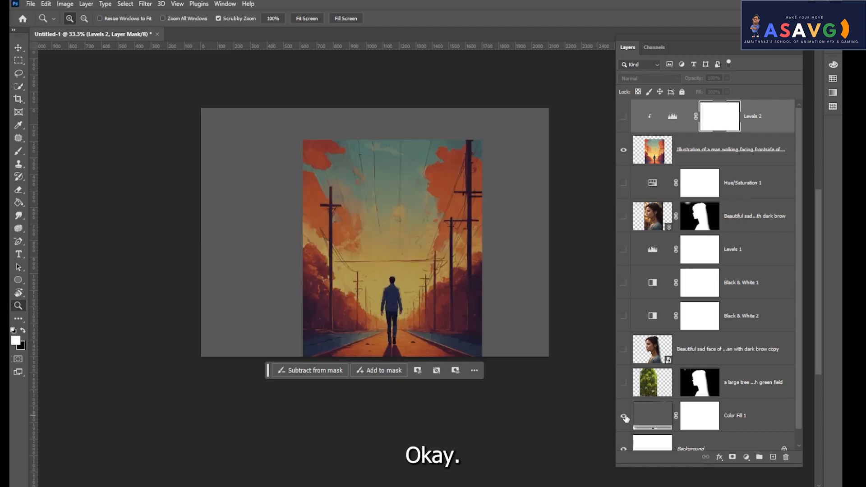
{"action": "left_click", "coordinate": [14, 63]}
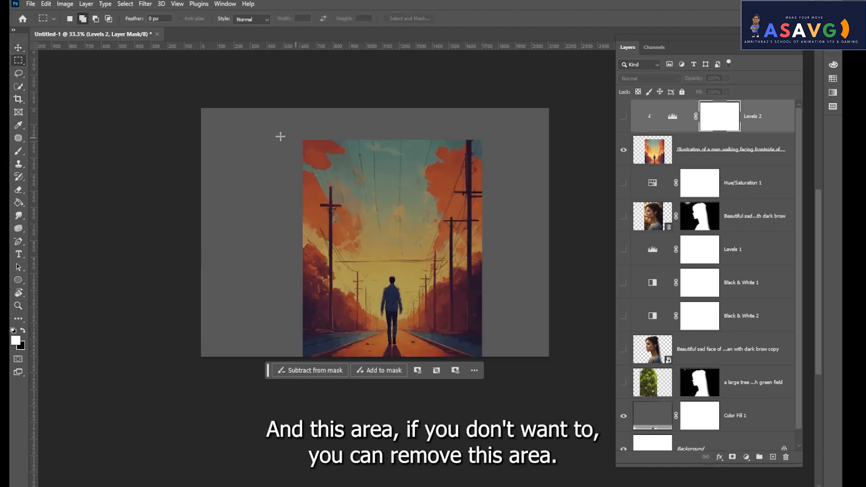
{"action": "left_click_drag", "start_coordinate": [284, 135], "coordinate": [323, 384]}
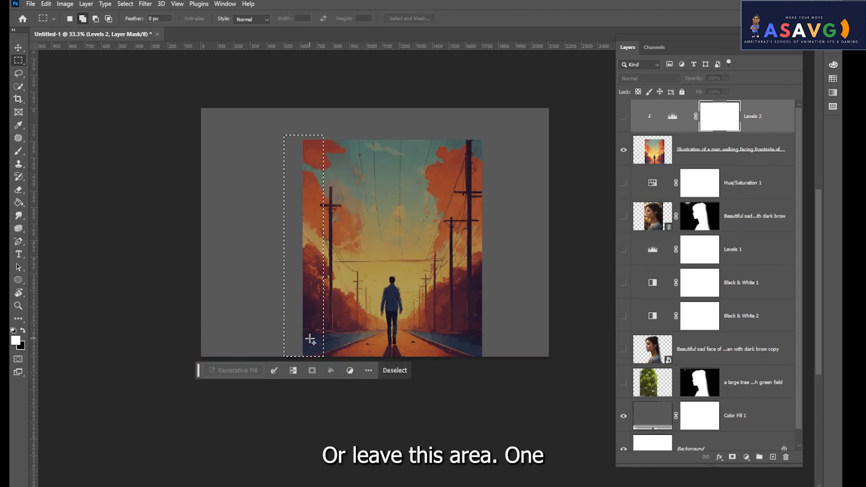
{"action": "left_click", "coordinate": [688, 155]}
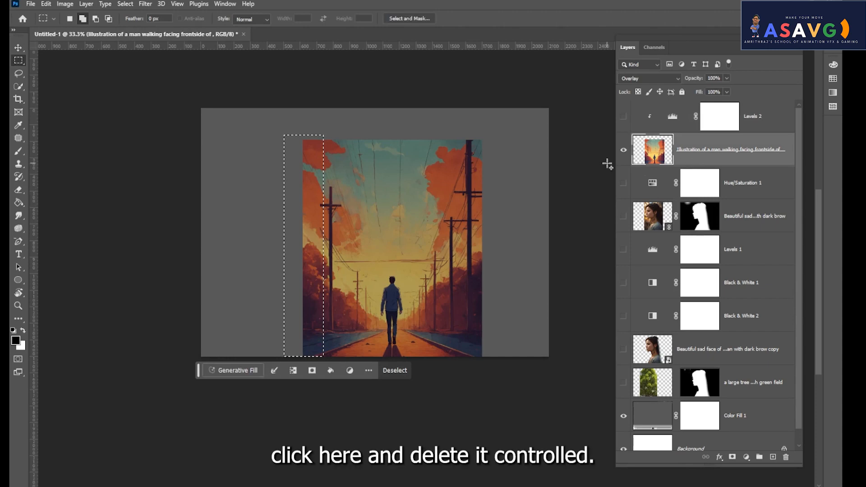
{"action": "key", "text": "Delete"}
{"action": "key", "text": "ctrl+d"}
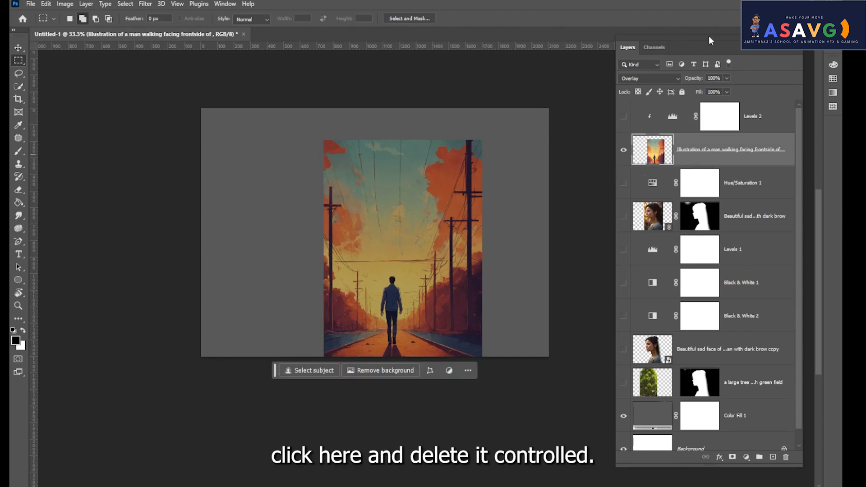
Step: Select full-height strips along both side edges of the illustration and cut them out to a new layer
{"action": "left_click_drag", "start_coordinate": [451, 136], "coordinate": [551, 360]}
{"action": "key", "text": "Delete"}
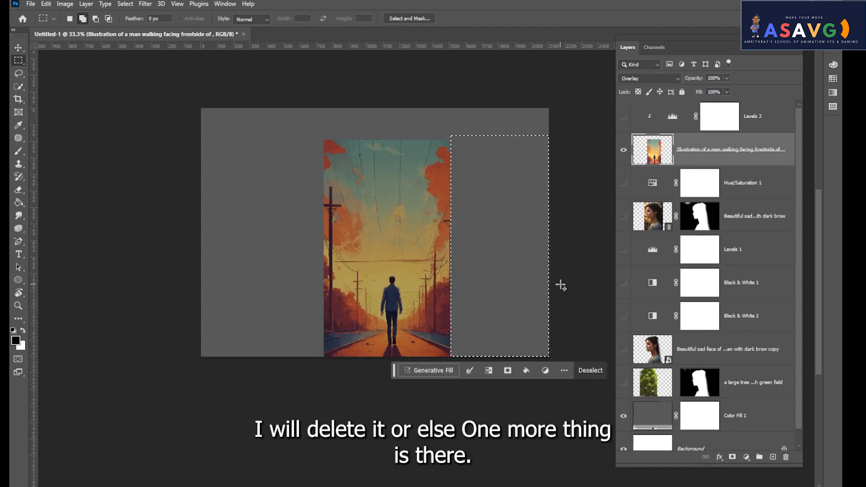
{"action": "key", "text": "ctrl+z"}
{"action": "left_click_drag", "start_coordinate": [312, 137], "coordinate": [353, 403]}
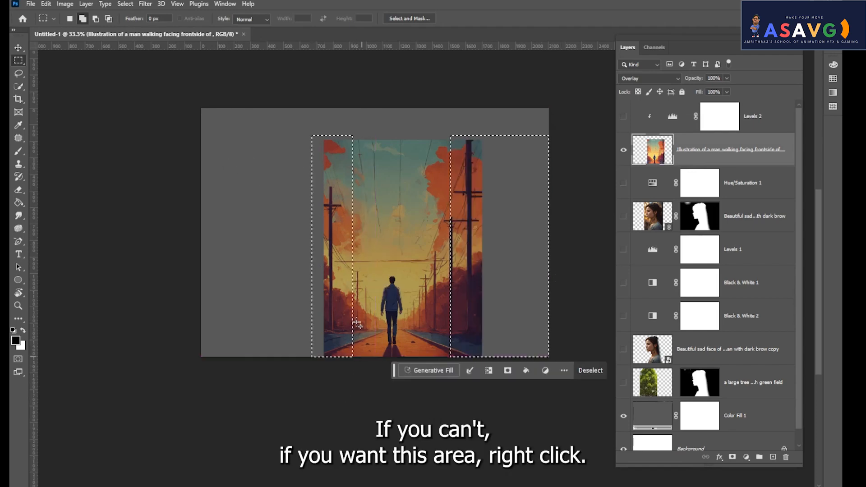
{"action": "right_click", "coordinate": [338, 309]}
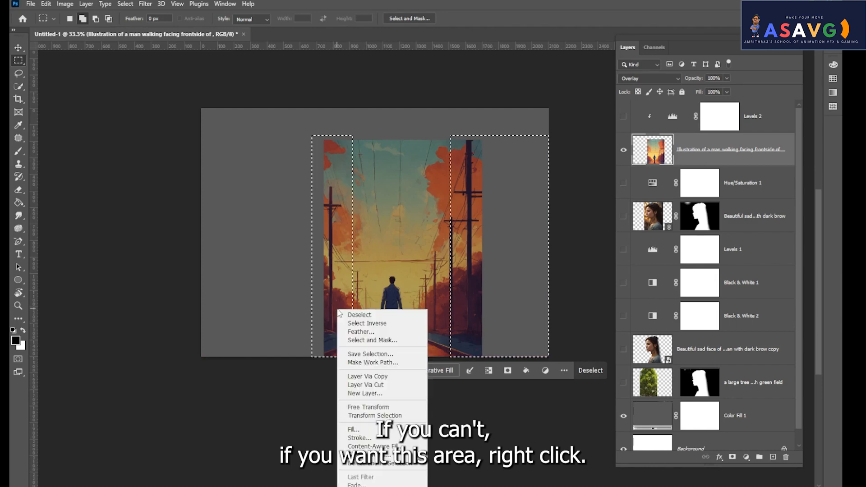
{"action": "left_click", "coordinate": [364, 386]}
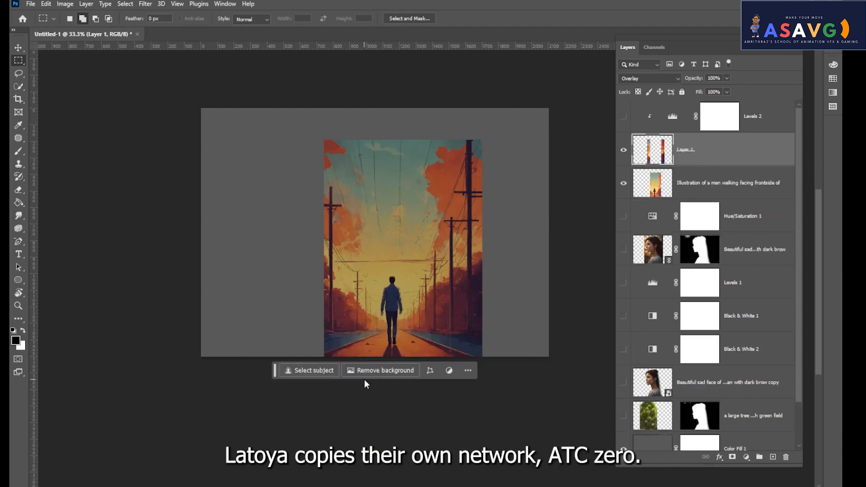
Step: Check the cut strips by toggling their layer's visibility, leave it on, and convert the layer to a smart object
{"action": "left_click", "coordinate": [624, 150]}
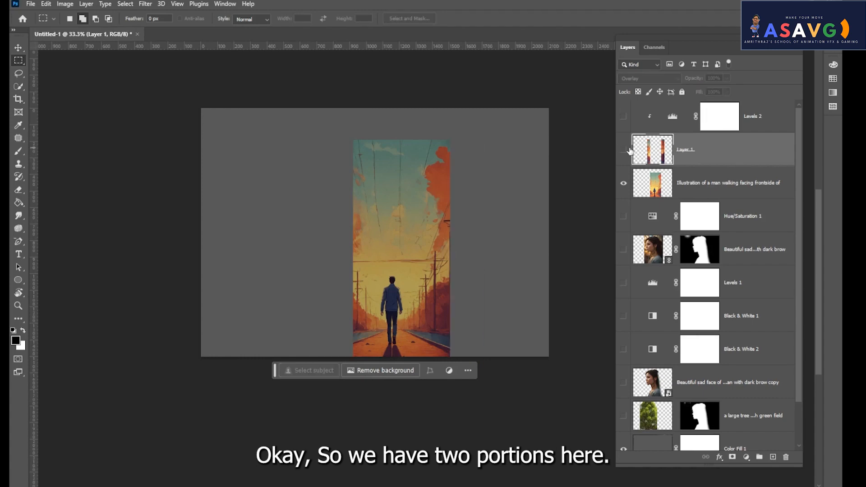
{"action": "left_click", "coordinate": [624, 151]}
{"action": "left_click", "coordinate": [624, 150]}
{"action": "left_click", "coordinate": [624, 151]}
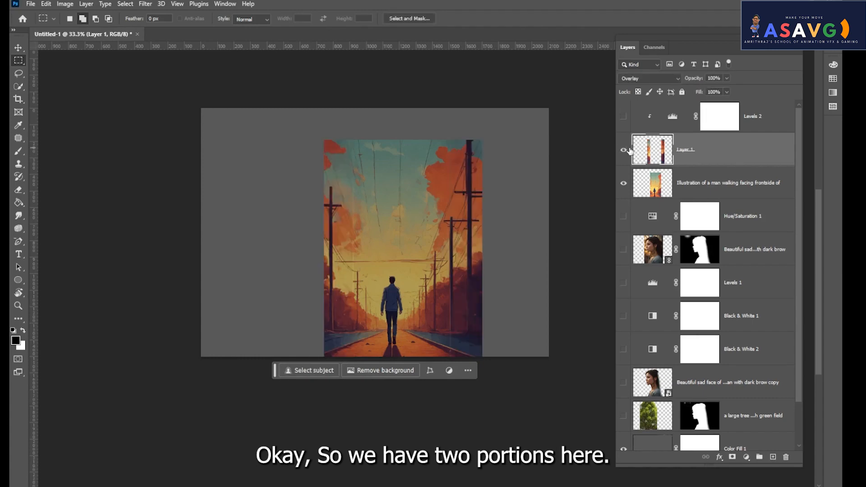
{"action": "right_click", "coordinate": [749, 153]}
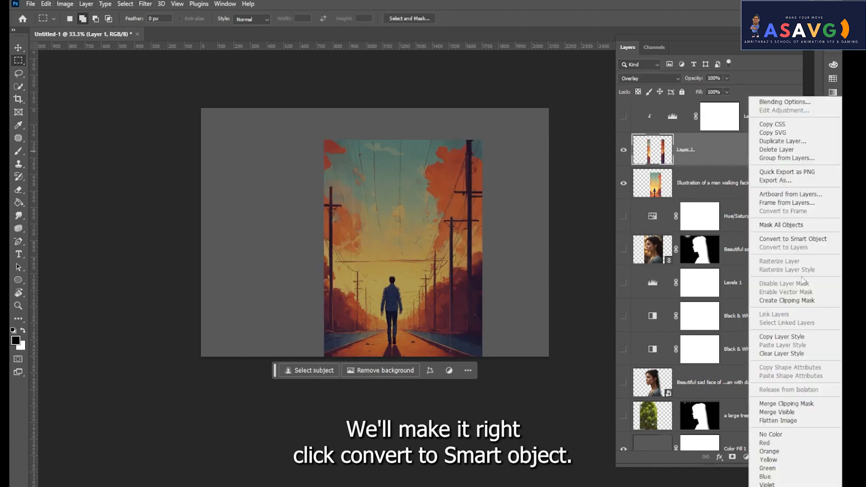
{"action": "left_click", "coordinate": [803, 243]}
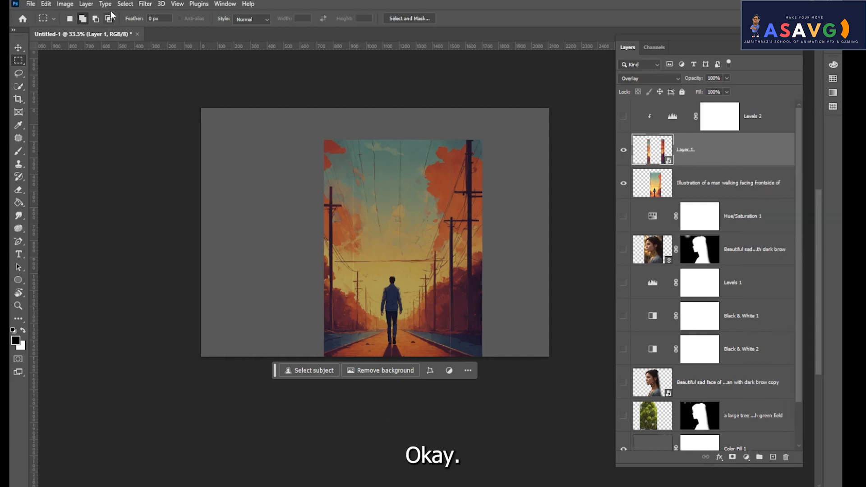
Step: Apply a Gaussian Blur with a radius of 8.0 pixels to the side-strip smart object
{"action": "left_click", "coordinate": [145, 4]}
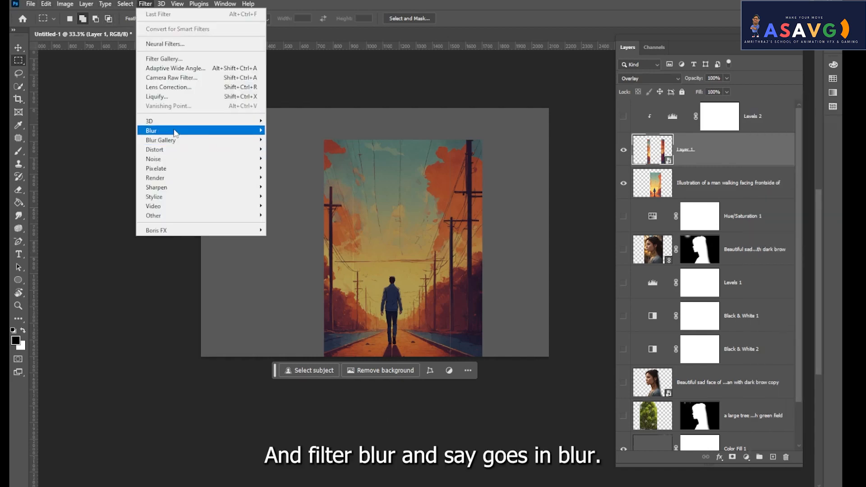
{"action": "mouse_move", "coordinate": [175, 132]}
{"action": "left_click", "coordinate": [299, 169]}
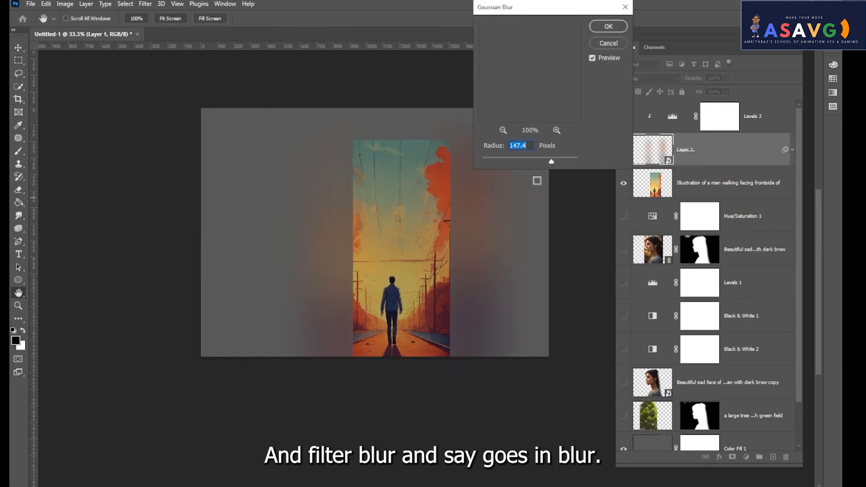
{"action": "left_click_drag", "start_coordinate": [552, 162], "coordinate": [516, 161]}
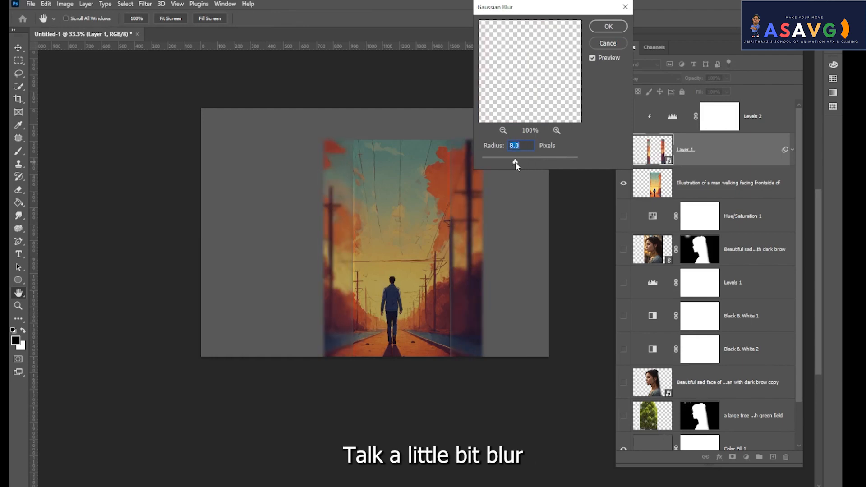
{"action": "left_click", "coordinate": [608, 27]}
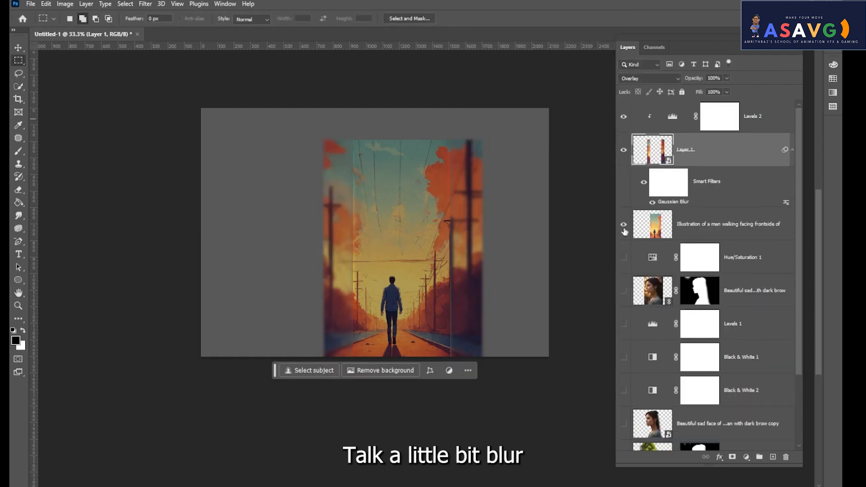
Step: Switch the adjustment layers, the masked portrait and the tree back on, leaving the portrait copy hidden
{"action": "scroll", "coordinate": [640, 302], "scroll_direction": "down", "scroll_amount": 3}
{"action": "left_click", "coordinate": [624, 301]}
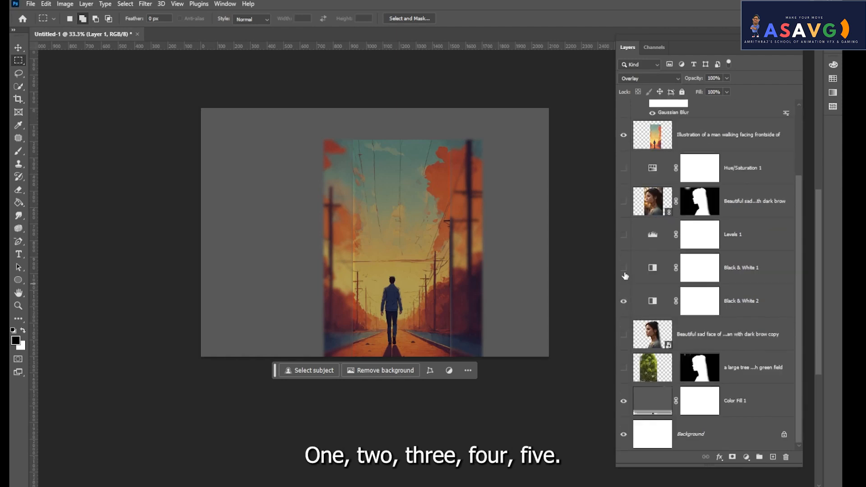
{"action": "left_click", "coordinate": [625, 234]}
{"action": "left_click", "coordinate": [625, 201]}
{"action": "left_click", "coordinate": [624, 168]}
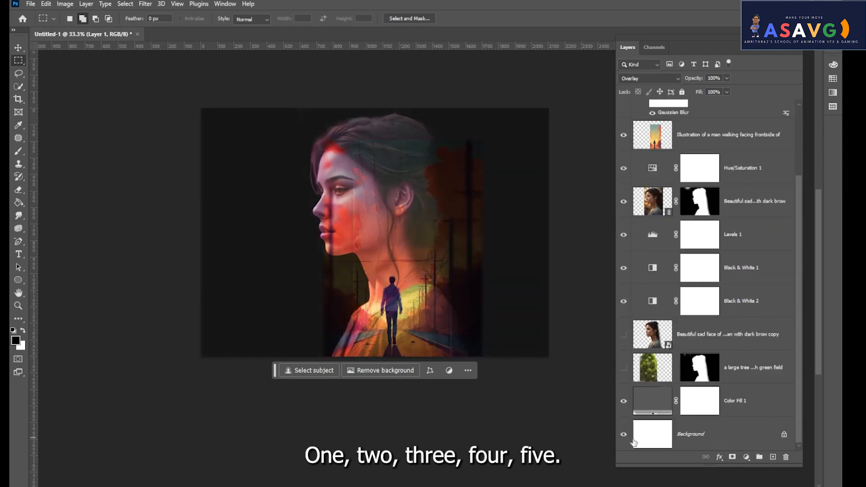
{"action": "scroll", "coordinate": [704, 352], "scroll_direction": "up", "scroll_amount": 2}
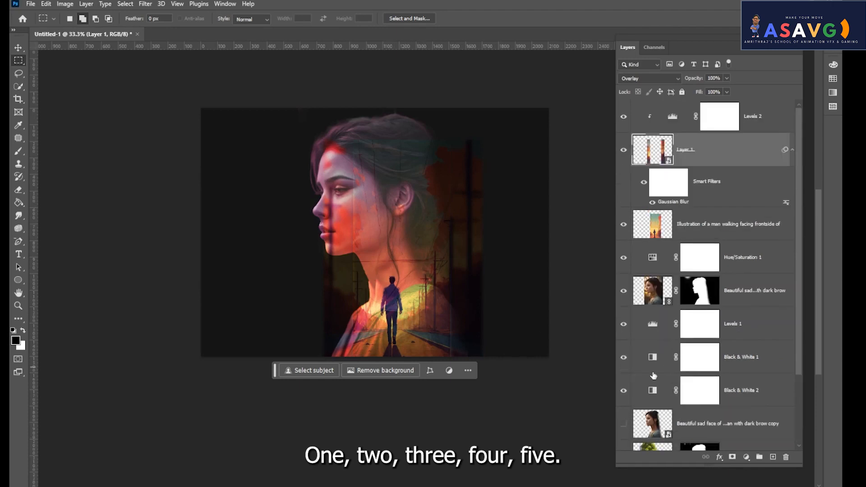
{"action": "scroll", "coordinate": [677, 374], "scroll_direction": "down", "scroll_amount": 1}
{"action": "left_click", "coordinate": [624, 391]}
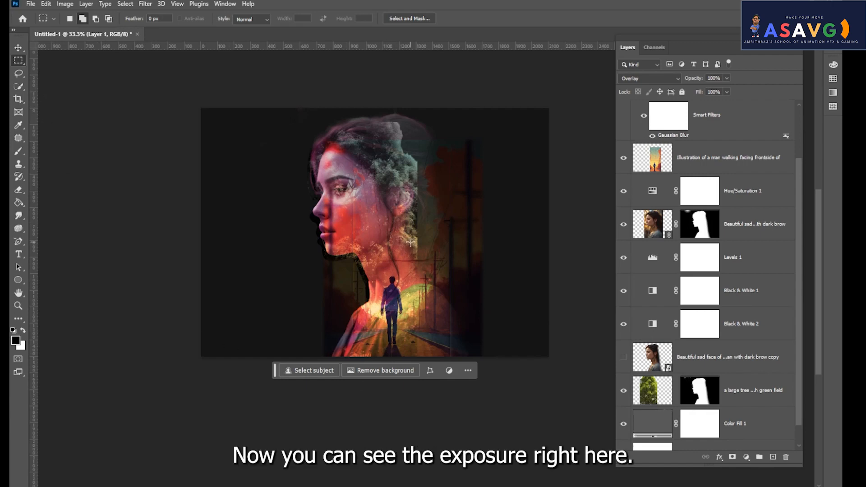
Step: Stretch the walking-man illustration layer to about 102% width and move it slightly upward
{"action": "scroll", "coordinate": [780, 272], "scroll_direction": "up", "scroll_amount": 2}
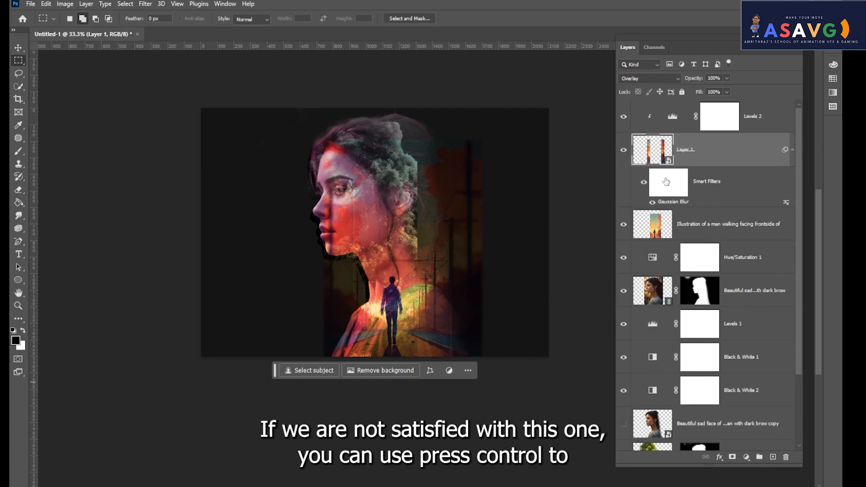
{"action": "left_click", "coordinate": [657, 230]}
{"action": "key", "text": "ctrl+t"}
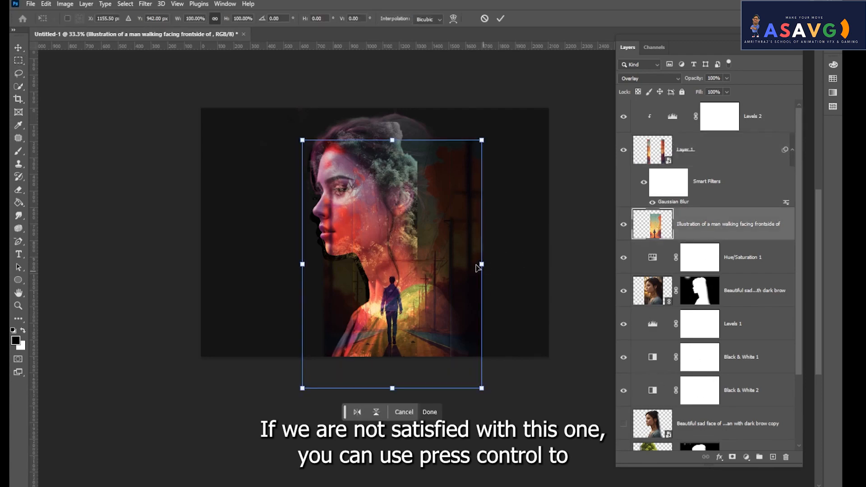
{"action": "mouse_move", "coordinate": [480, 264]}
{"action": "left_mouse_down"}
{"action": "mouse_move", "coordinate": [464, 263]}
{"action": "mouse_move", "coordinate": [486, 265]}
{"action": "left_mouse_up"}
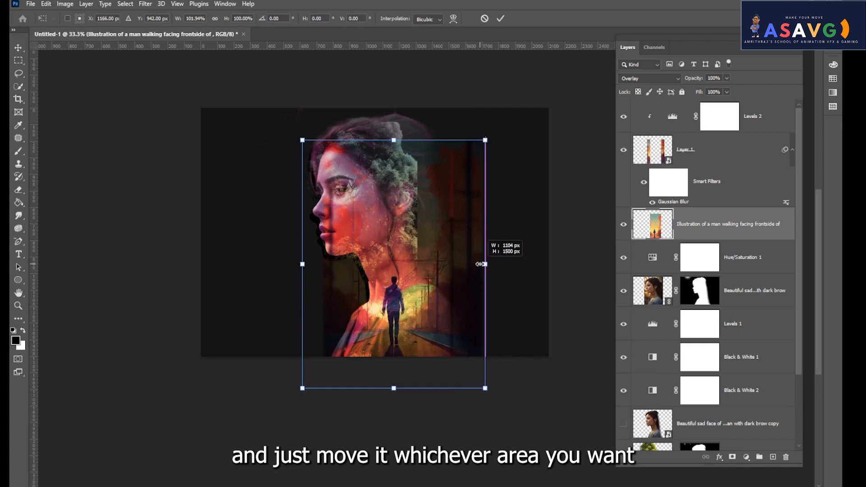
{"action": "key", "text": "Return"}
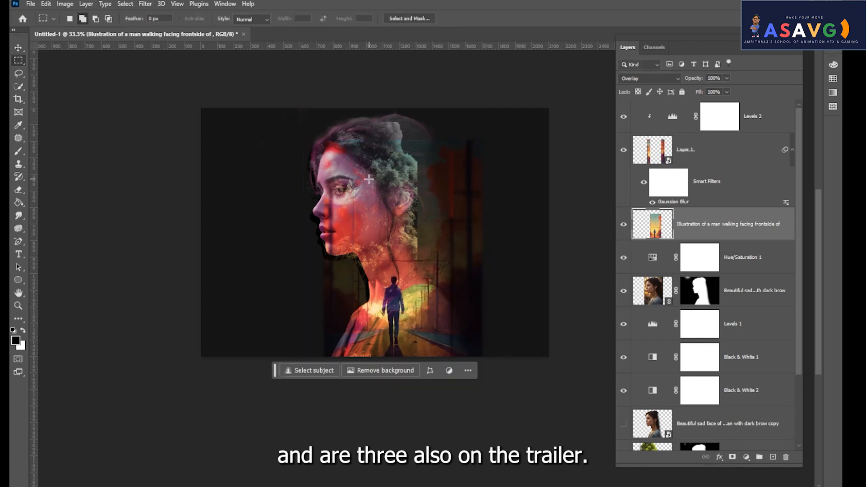
{"action": "left_click", "coordinate": [18, 45]}
{"action": "mouse_move", "coordinate": [392, 190]}
{"action": "left_mouse_down"}
{"action": "mouse_move", "coordinate": [344, 190]}
{"action": "mouse_move", "coordinate": [396, 184]}
{"action": "left_mouse_up"}
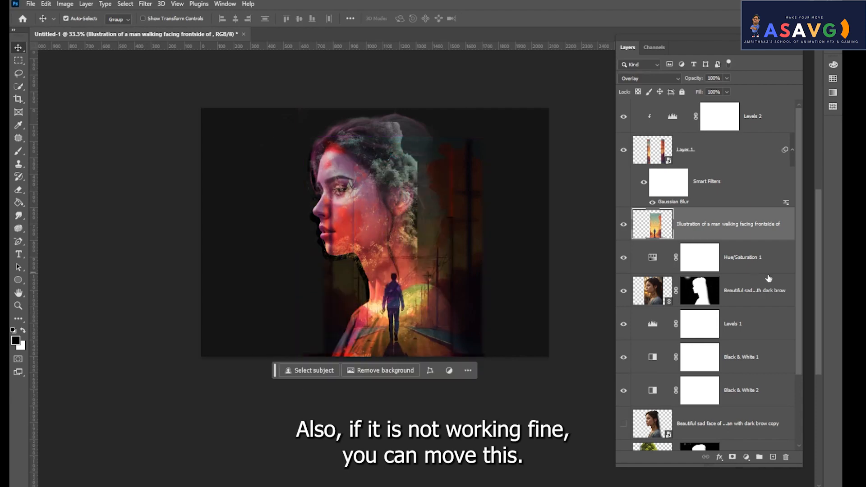
Step: Put all layers from Levels 2 down to the tree into one group, keeping them unmerged
{"action": "left_click", "coordinate": [749, 301]}
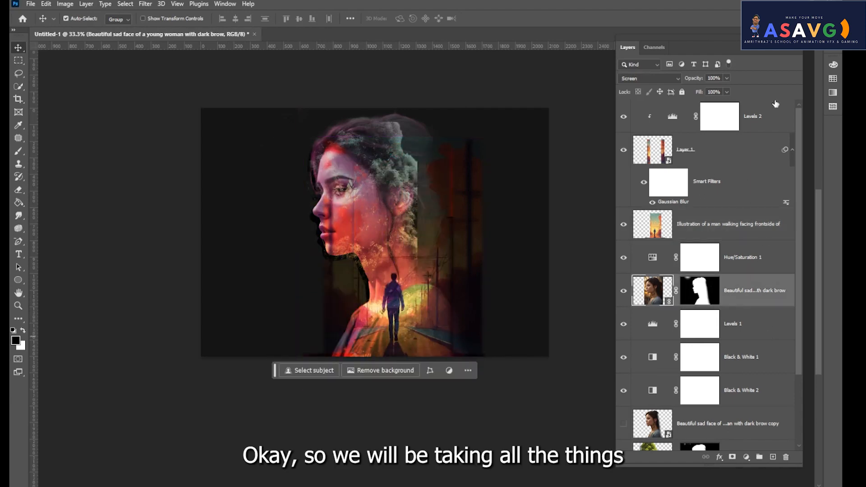
{"action": "left_click", "coordinate": [775, 121]}
{"action": "scroll", "coordinate": [767, 256], "scroll_direction": "down", "scroll_amount": 3}
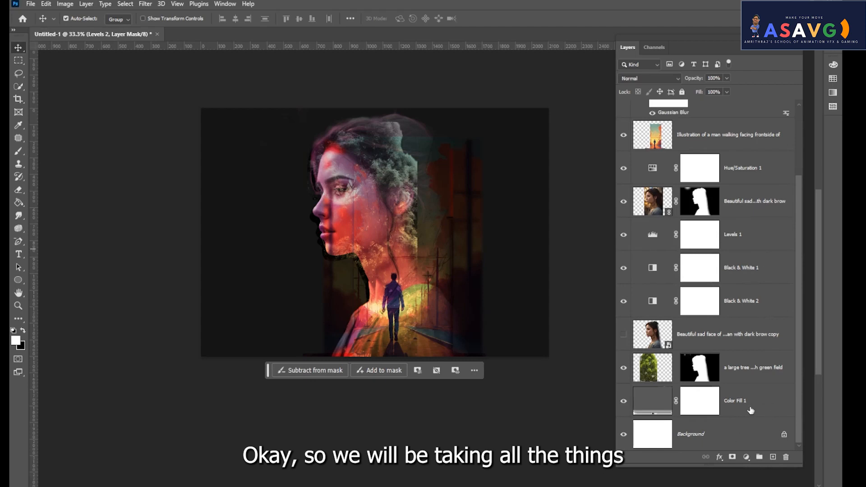
{"action": "left_click", "coordinate": [769, 384], "text": "shift"}
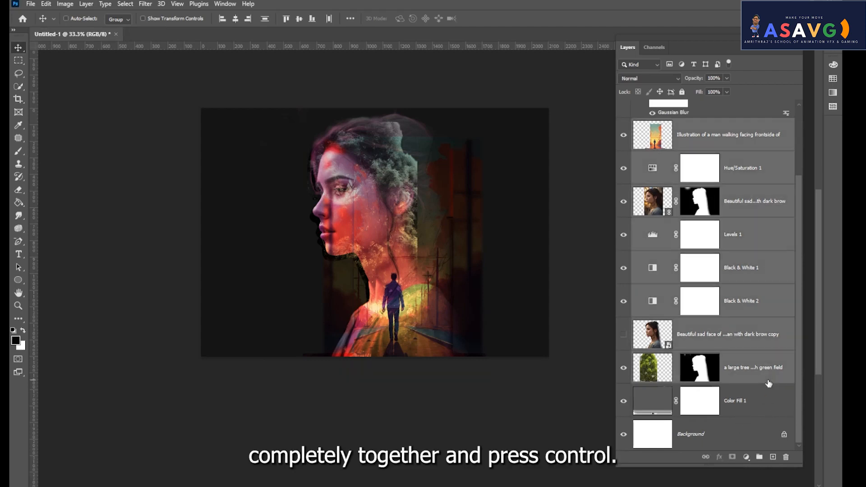
{"action": "key", "text": "ctrl+e"}
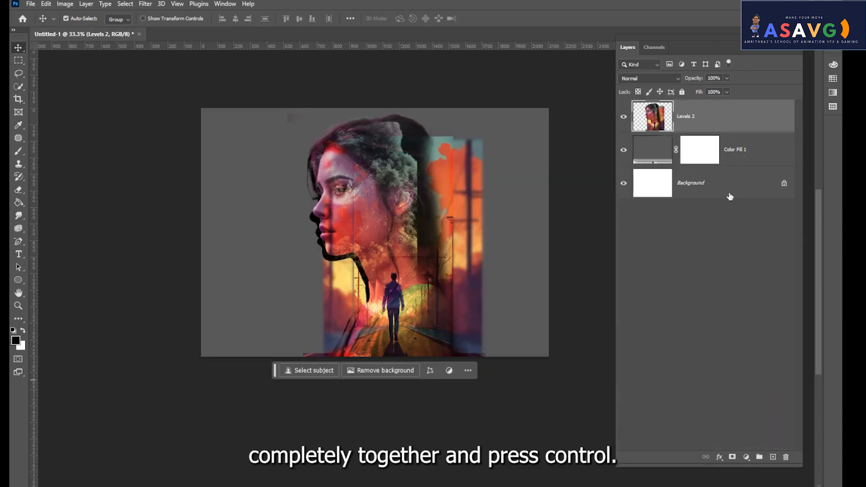
{"action": "key", "text": "ctrl+z"}
{"action": "key", "text": "ctrl+g"}
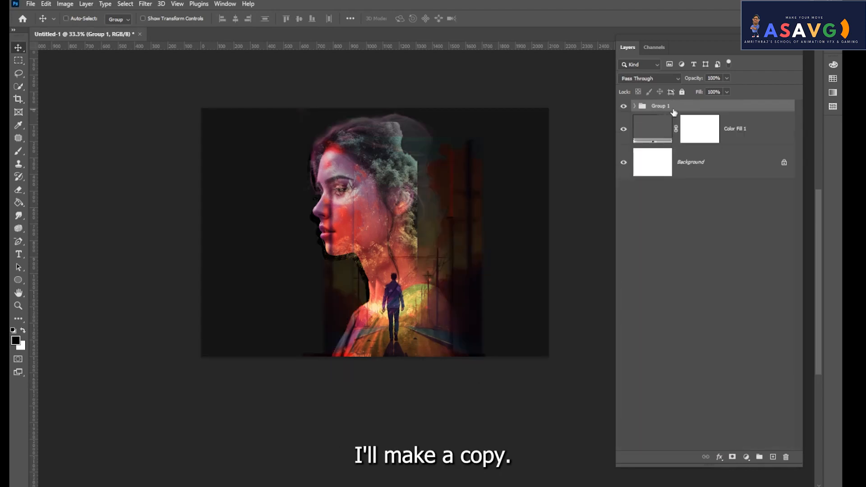
Step: Duplicate the group and preview other blend modes on the copy, keeping it at Pass Through
{"action": "key", "text": "ctrl+j"}
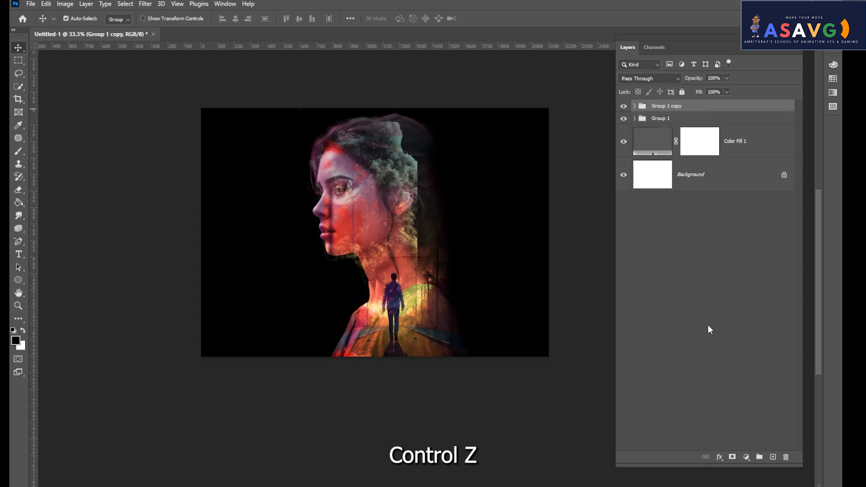
{"action": "left_click", "coordinate": [669, 78]}
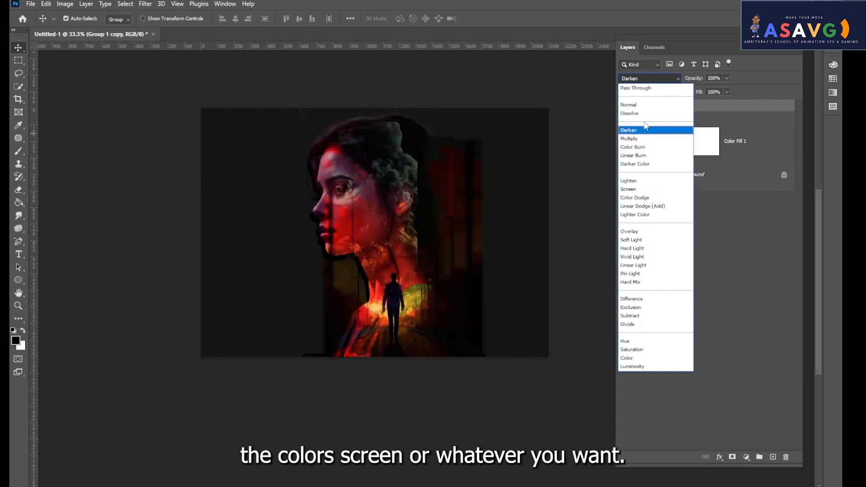
{"action": "left_click", "coordinate": [639, 89]}
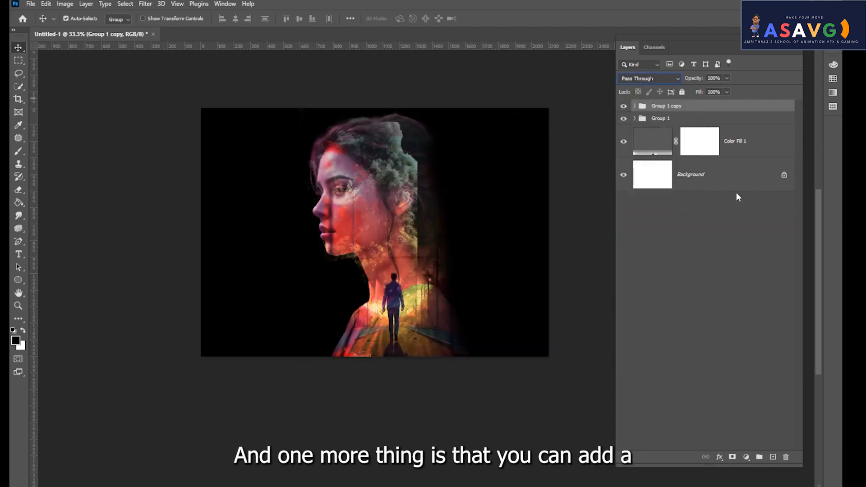
Step: Add a Color Lookup adjustment layer above the duplicated group using the FoggyNight.3DL 3D LUT
{"action": "left_click", "coordinate": [747, 458]}
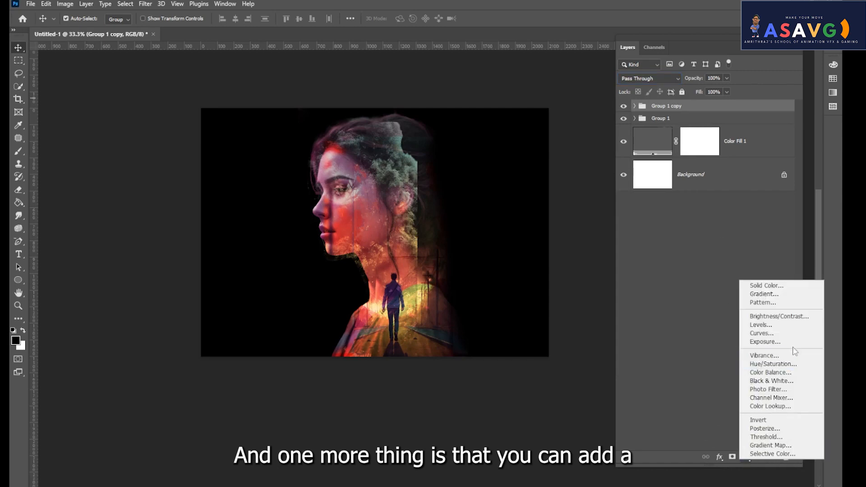
{"action": "left_click", "coordinate": [770, 407]}
{"action": "left_click", "coordinate": [668, 133]}
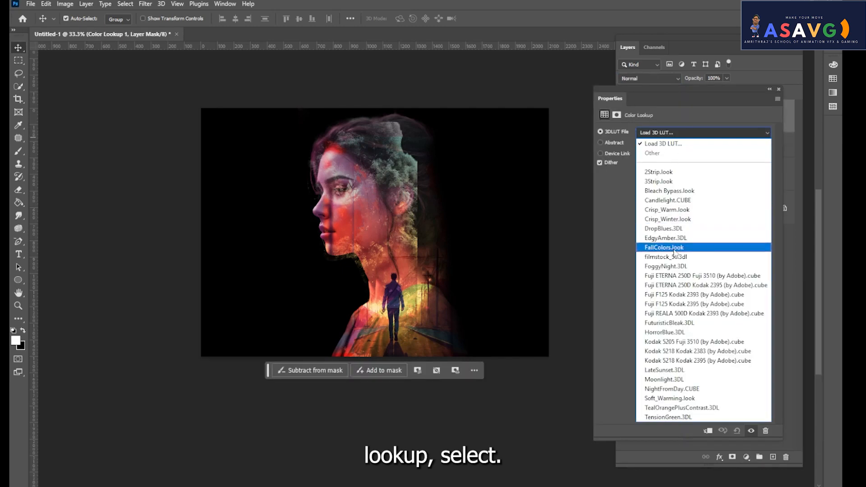
{"action": "left_click", "coordinate": [672, 267]}
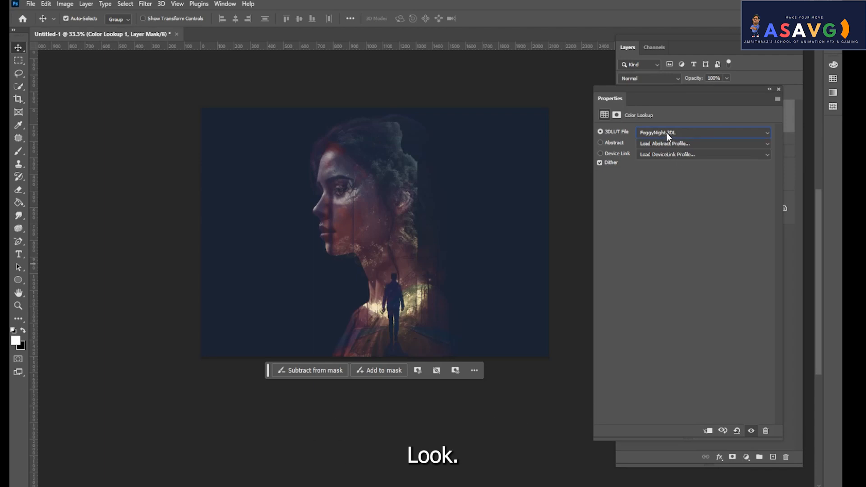
{"action": "left_click", "coordinate": [778, 92]}
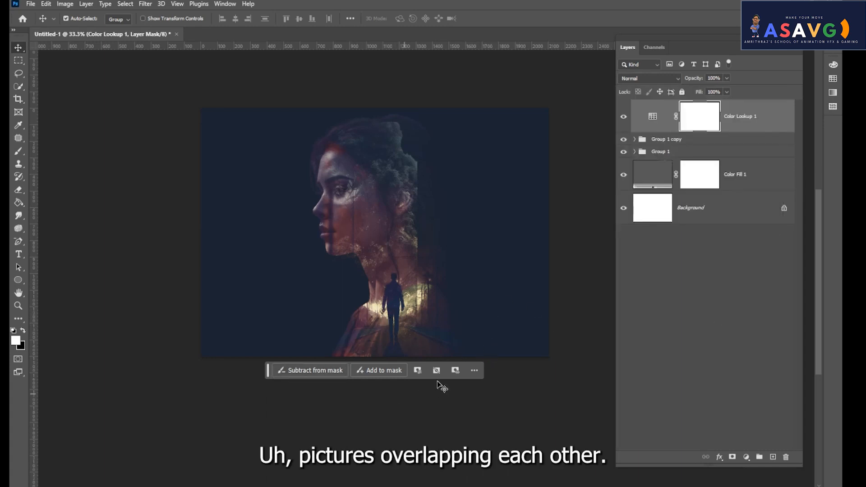
{"action": "left_click", "coordinate": [471, 374]}
{"action": "left_click", "coordinate": [488, 357]}
{"action": "key", "text": "ctrl+a"}
{"action": "left_click", "coordinate": [612, 296]}
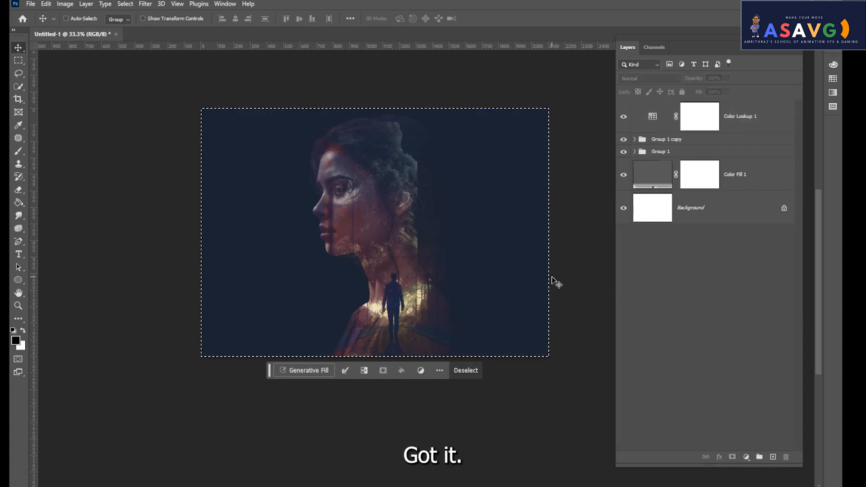
{"action": "key", "text": "ctrl+d"}
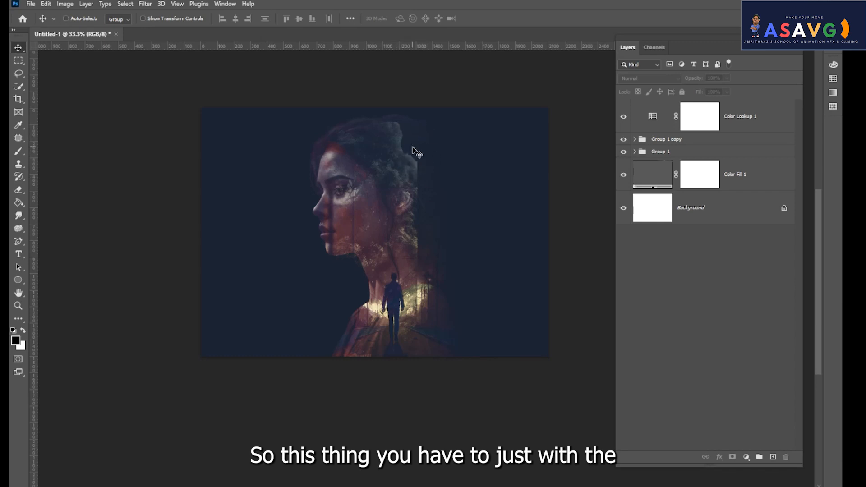
Step: Expand the duplicated group and toggle the masked portrait and tree layers to identify which one holds the hard-edged foliage
{"action": "key", "text": "ctrl+plus"}
{"action": "left_click_drag", "start_coordinate": [402, 212], "coordinate": [364, 231]}
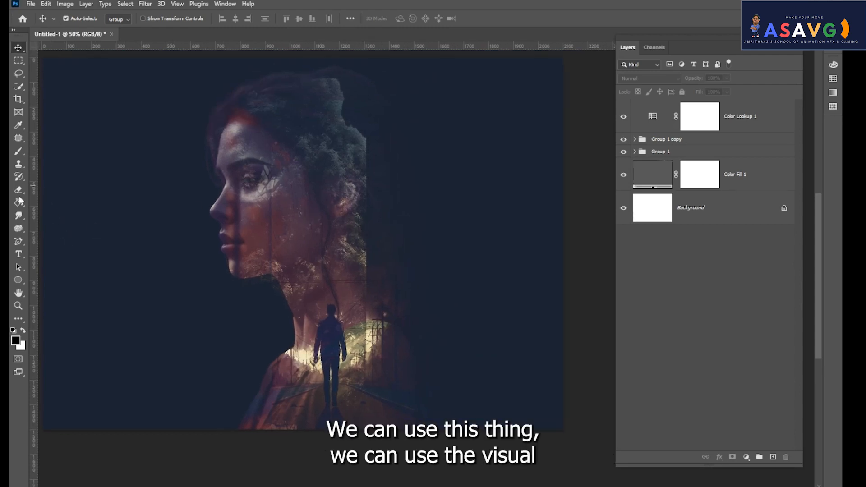
{"action": "mouse_move", "coordinate": [21, 136]}
{"action": "left_mouse_down"}
{"action": "mouse_move", "coordinate": [64, 142]}
{"action": "mouse_move", "coordinate": [68, 167]}
{"action": "left_mouse_up"}
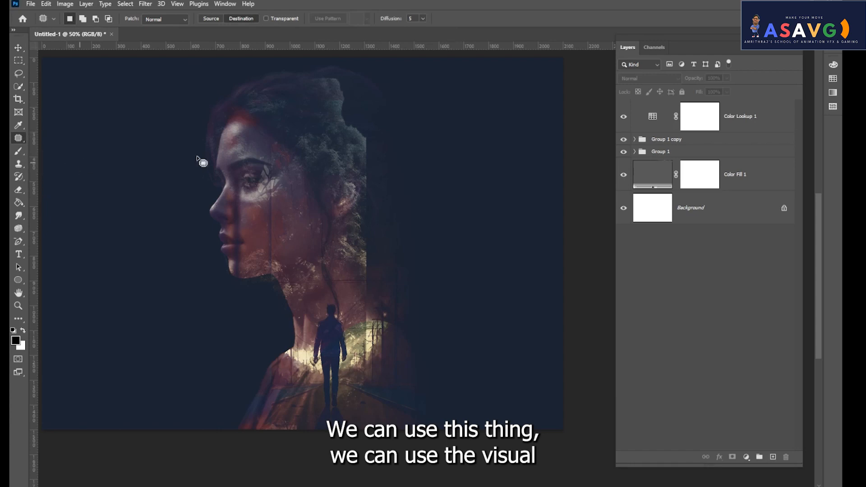
{"action": "left_click", "coordinate": [682, 138]}
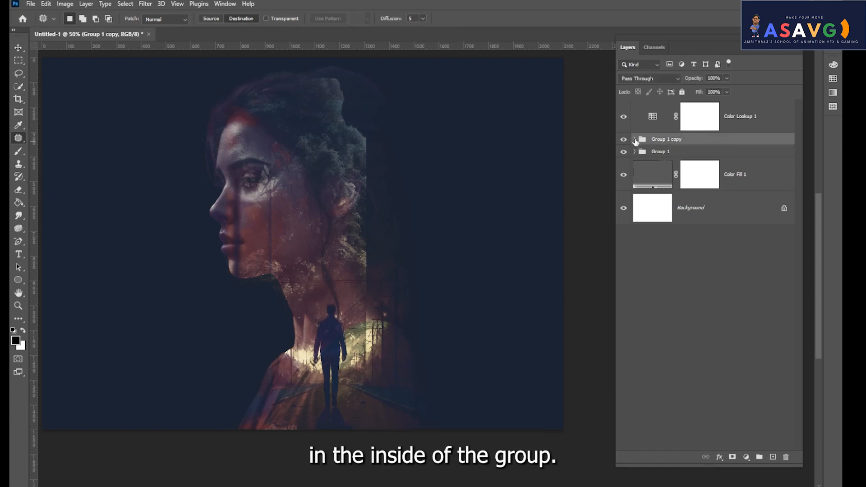
{"action": "left_click", "coordinate": [635, 139]}
{"action": "scroll", "coordinate": [704, 302], "scroll_direction": "down", "scroll_amount": 3}
{"action": "scroll", "coordinate": [676, 281], "scroll_direction": "up", "scroll_amount": 1}
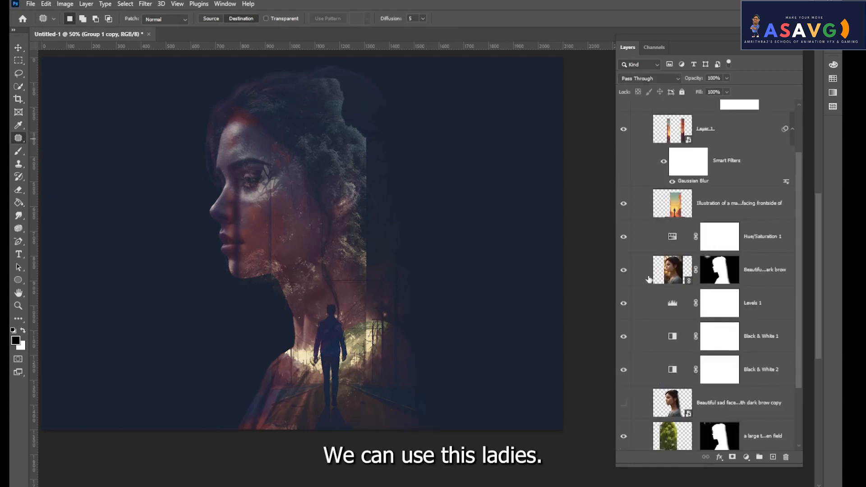
{"action": "left_click", "coordinate": [624, 271]}
{"action": "left_click", "coordinate": [624, 270]}
{"action": "scroll", "coordinate": [720, 356], "scroll_direction": "down", "scroll_amount": 1}
{"action": "left_click", "coordinate": [624, 403]}
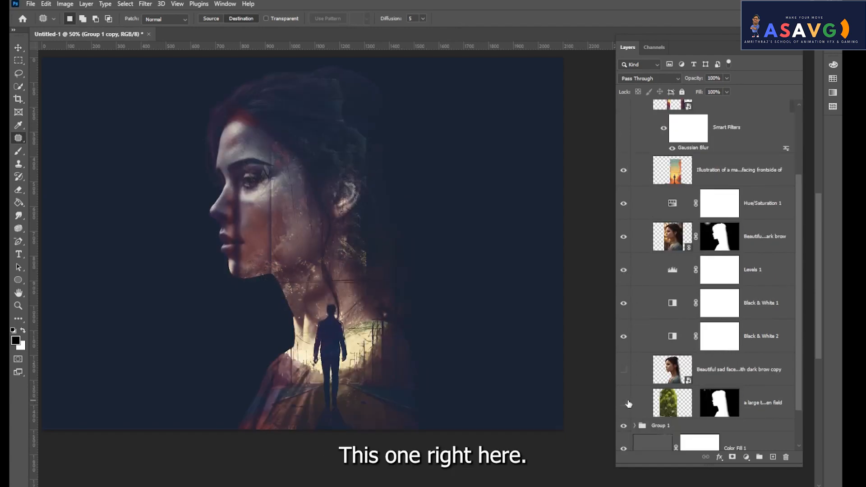
{"action": "left_click", "coordinate": [624, 403]}
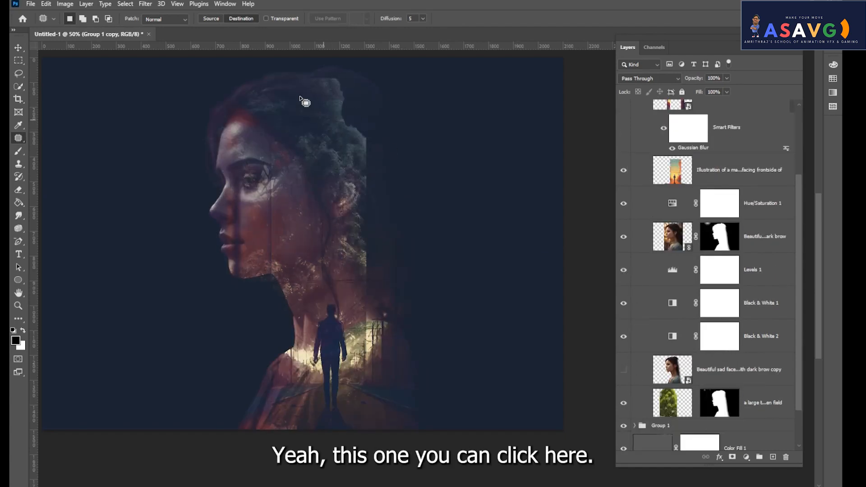
Step: Try to patch the foliage edge at the back of the head on the tree layer, then undo and deselect
{"action": "mouse_move", "coordinate": [306, 90]}
{"action": "left_mouse_down"}
{"action": "mouse_move", "coordinate": [363, 92]}
{"action": "mouse_move", "coordinate": [306, 89]}
{"action": "left_mouse_up"}
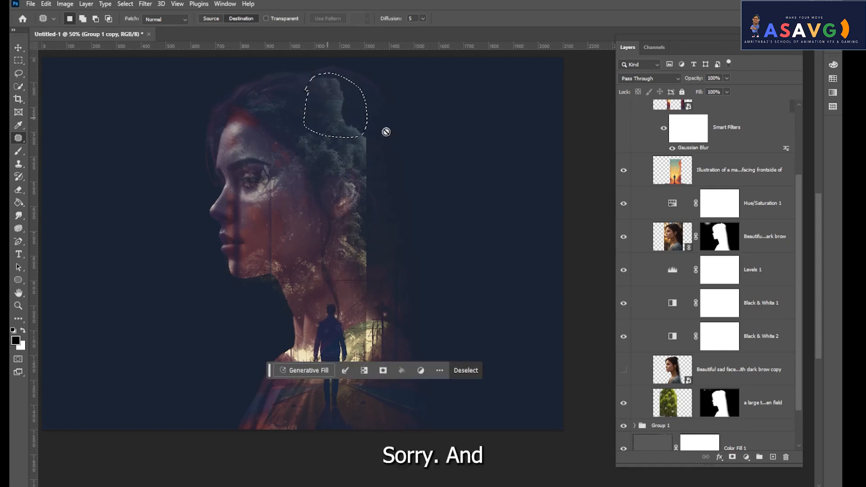
{"action": "left_click", "coordinate": [342, 115]}
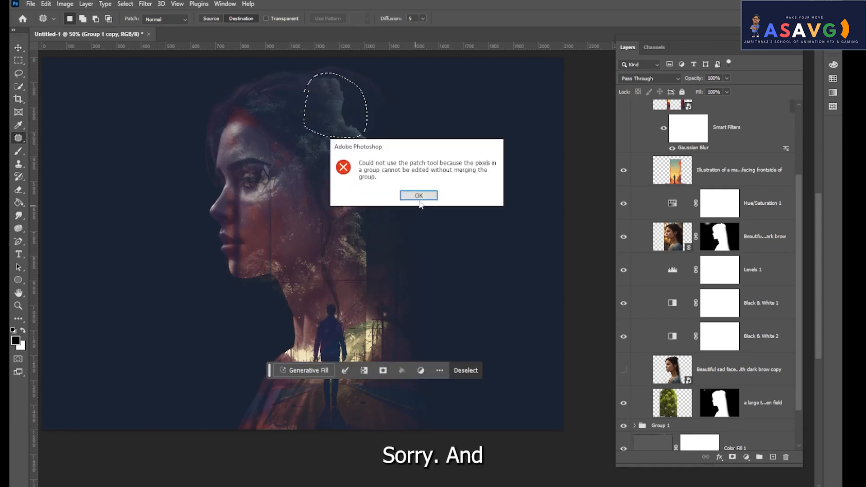
{"action": "left_click", "coordinate": [419, 195]}
{"action": "left_click", "coordinate": [679, 409]}
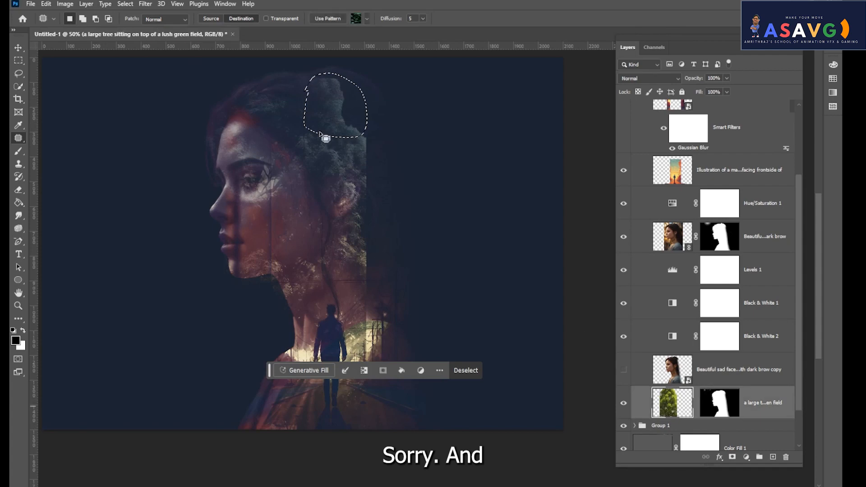
{"action": "left_click_drag", "start_coordinate": [334, 112], "coordinate": [368, 117]}
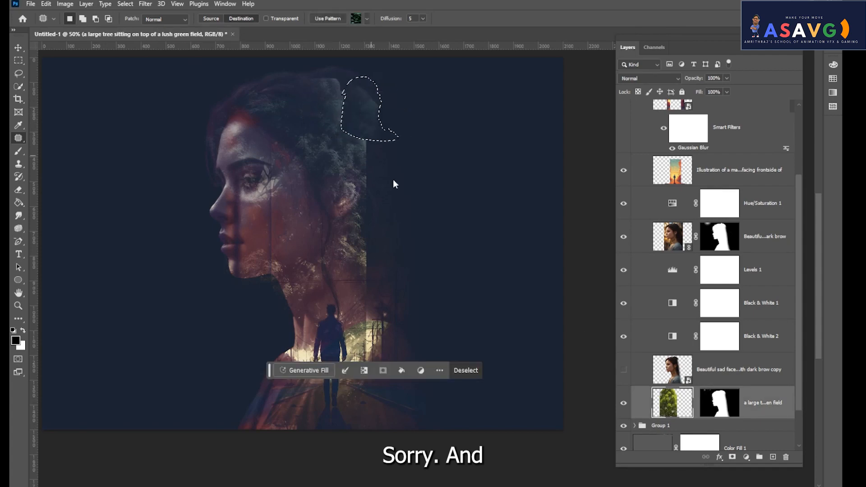
{"action": "key", "text": "ctrl+z"}
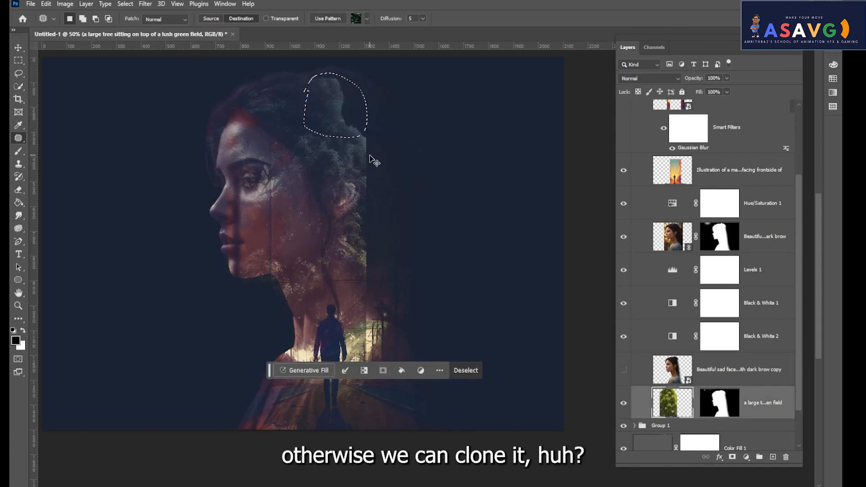
{"action": "key", "text": "ctrl+d"}
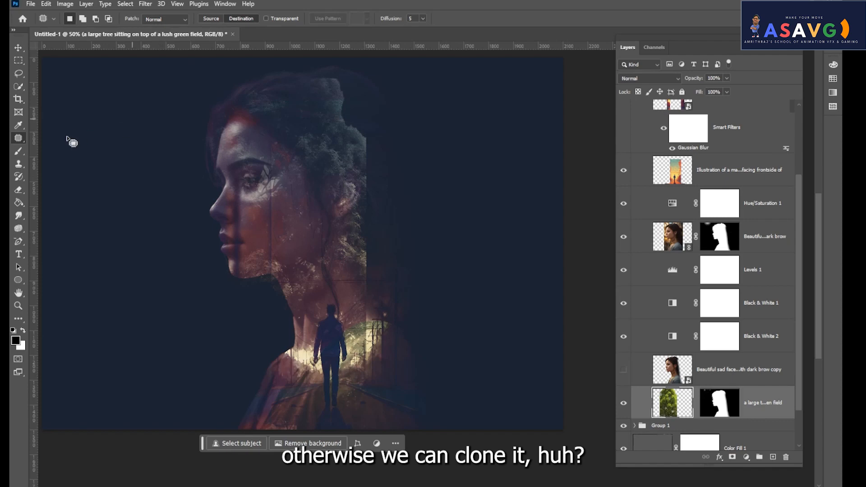
Step: Clone foliage outward on the tree layer with the Clone Stamp to hide its hard edge behind the woman's head
{"action": "left_click", "coordinate": [19, 164]}
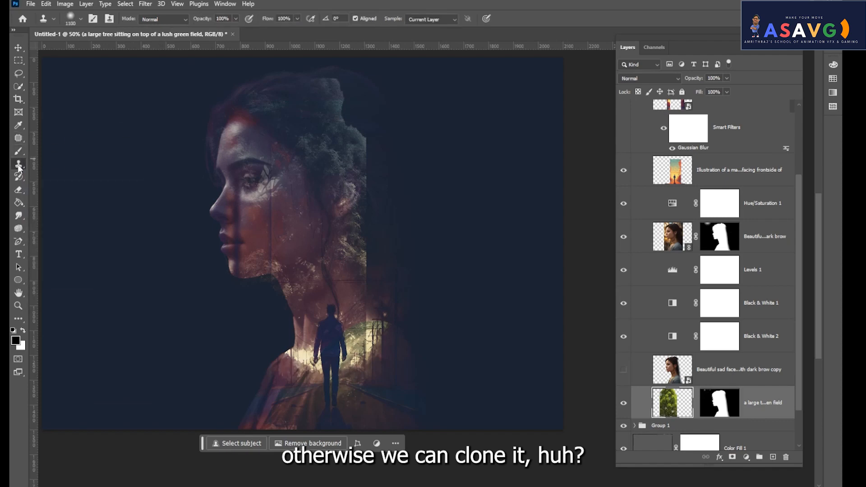
{"action": "left_click", "coordinate": [346, 141], "text": "alt"}
{"action": "left_click", "coordinate": [365, 148]}
{"action": "left_click", "coordinate": [428, 164]}
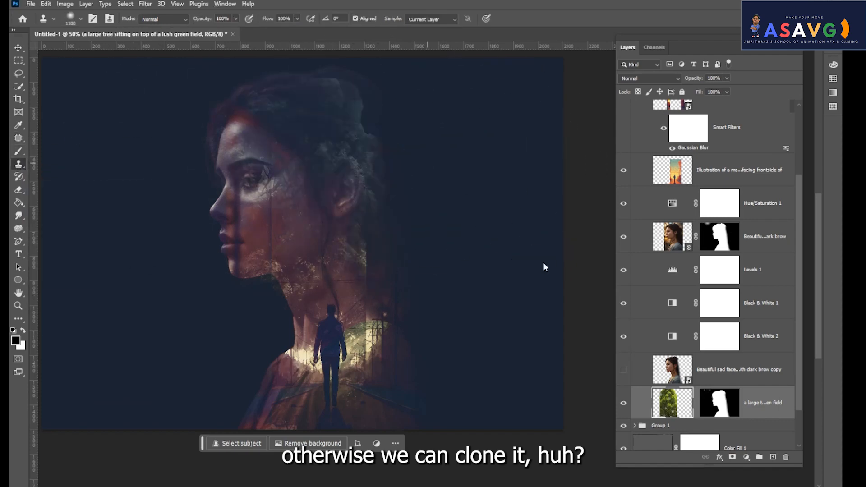
{"action": "left_click", "coordinate": [366, 145], "text": "alt"}
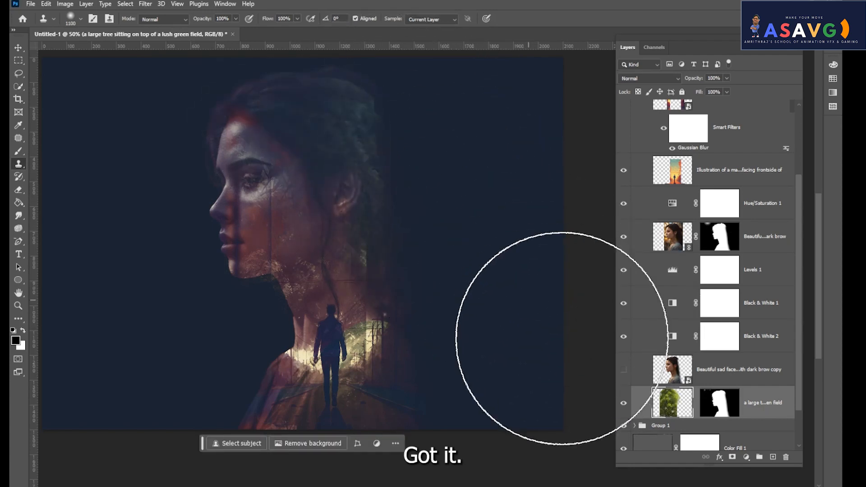
{"action": "left_click", "coordinate": [673, 403]}
{"action": "left_click", "coordinate": [402, 149], "text": "alt"}
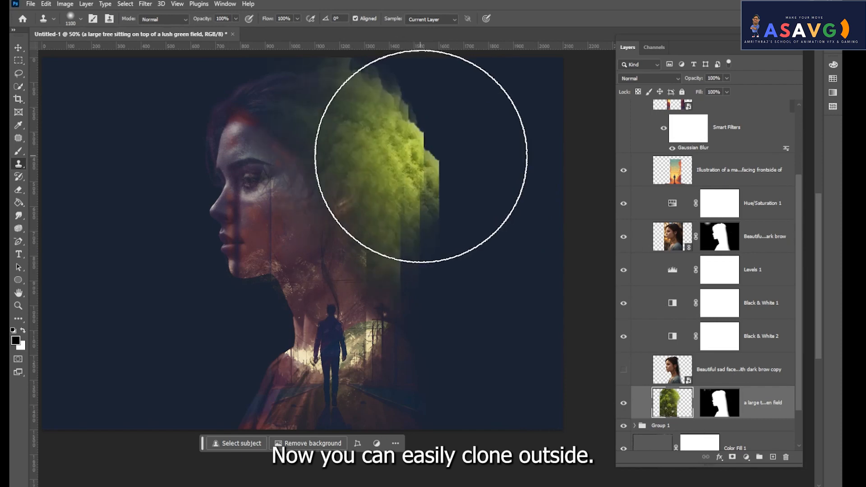
{"action": "left_click_drag", "start_coordinate": [421, 156], "coordinate": [486, 256]}
{"action": "left_click", "coordinate": [417, 173], "text": "alt"}
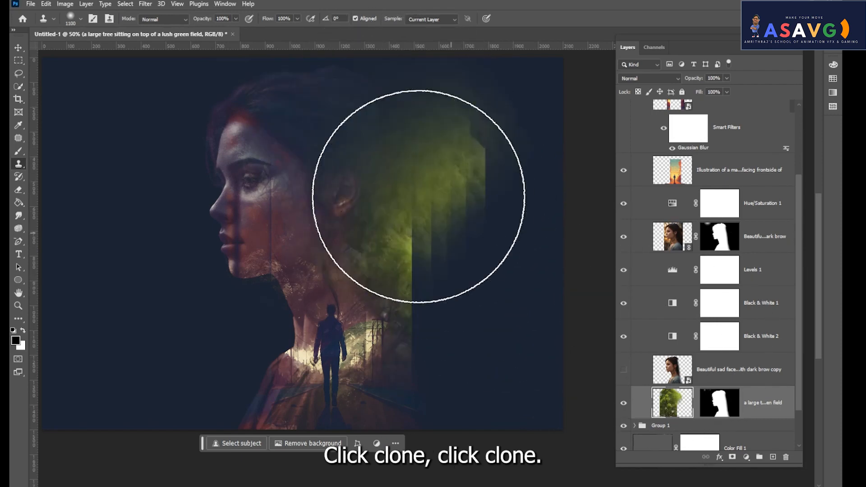
{"action": "left_click", "coordinate": [378, 139], "text": "alt"}
{"action": "left_click", "coordinate": [403, 121]}
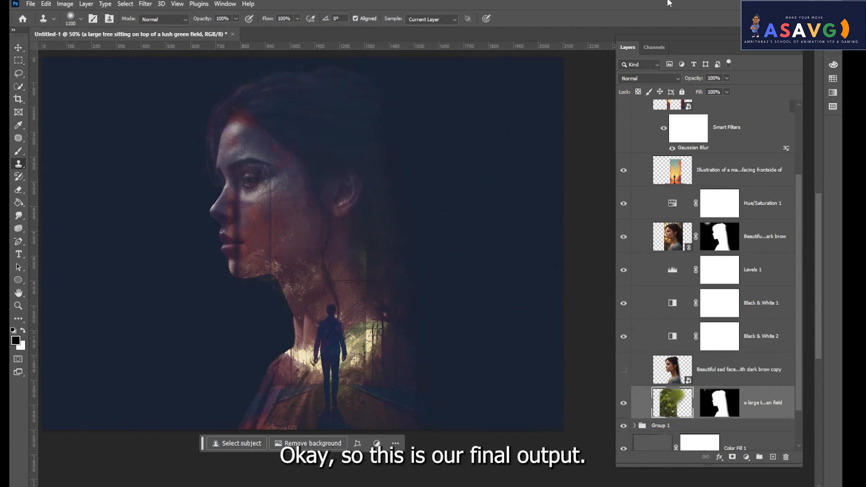
Step: Collapse the duplicated group and compare the whole composite with the two groups' visibility toggled, leaving both visible
{"action": "key", "text": "ctrl+minus"}
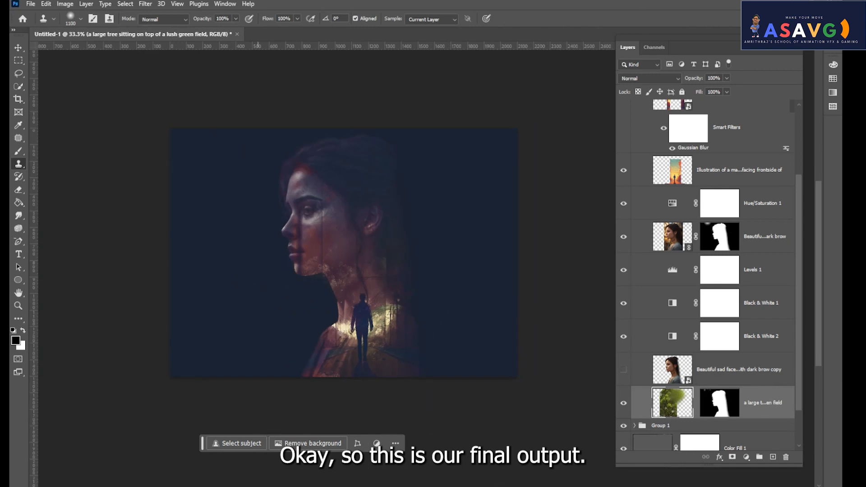
{"action": "scroll", "coordinate": [702, 239], "scroll_direction": "up", "scroll_amount": 3}
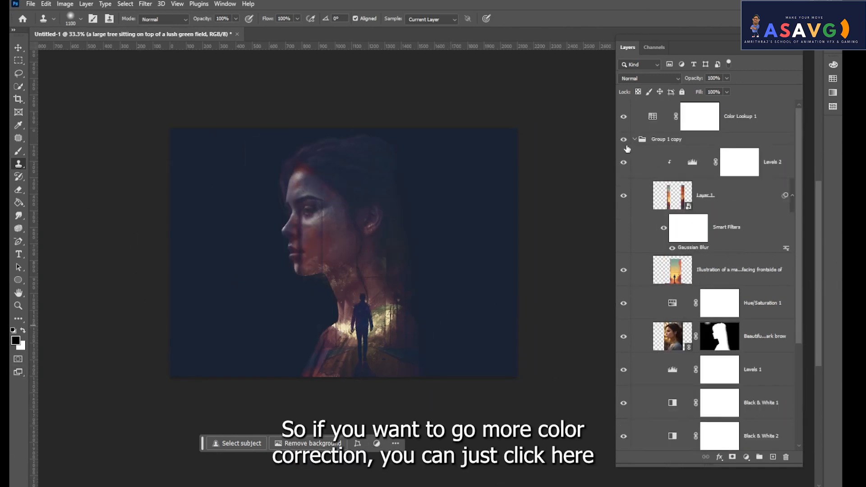
{"action": "left_click", "coordinate": [657, 142]}
{"action": "left_click", "coordinate": [635, 140]}
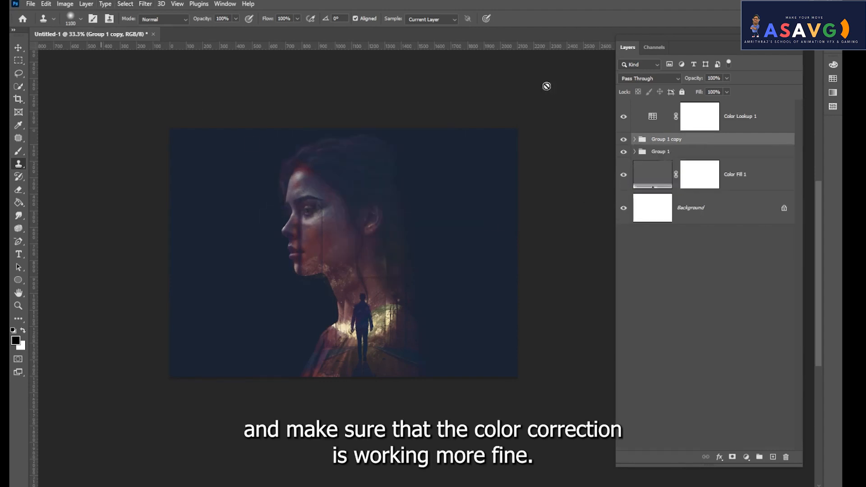
{"action": "left_click", "coordinate": [624, 139]}
{"action": "left_click", "coordinate": [623, 139]}
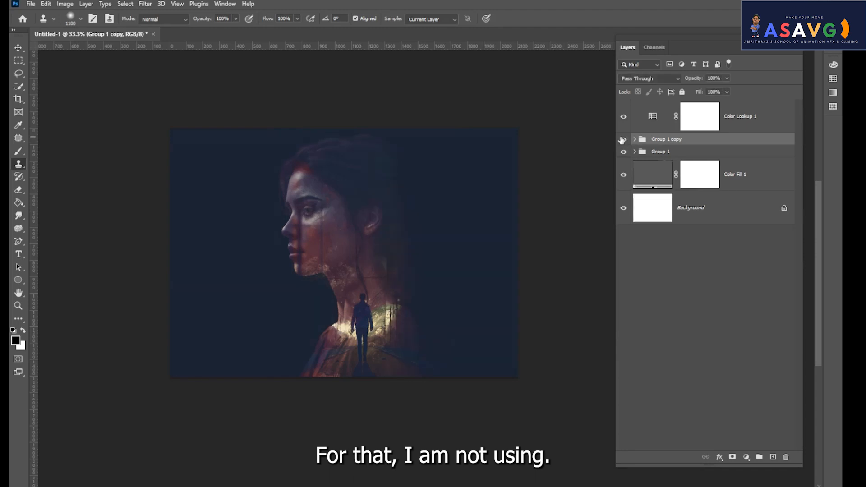
{"action": "left_click", "coordinate": [625, 152]}
{"action": "left_click", "coordinate": [624, 143]}
{"action": "left_click", "coordinate": [625, 143]}
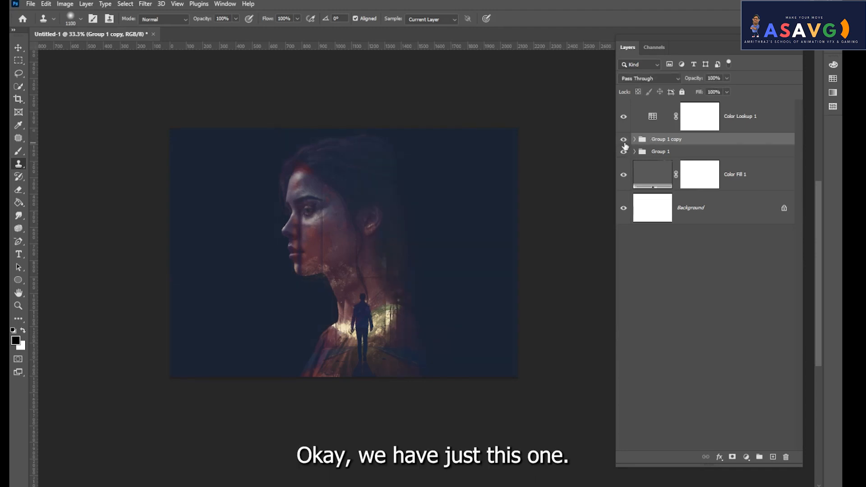
Step: Apply the Camera Raw Filter to the Color Lookup layer's mask with Exposure at +1.50
{"action": "left_click", "coordinate": [700, 116]}
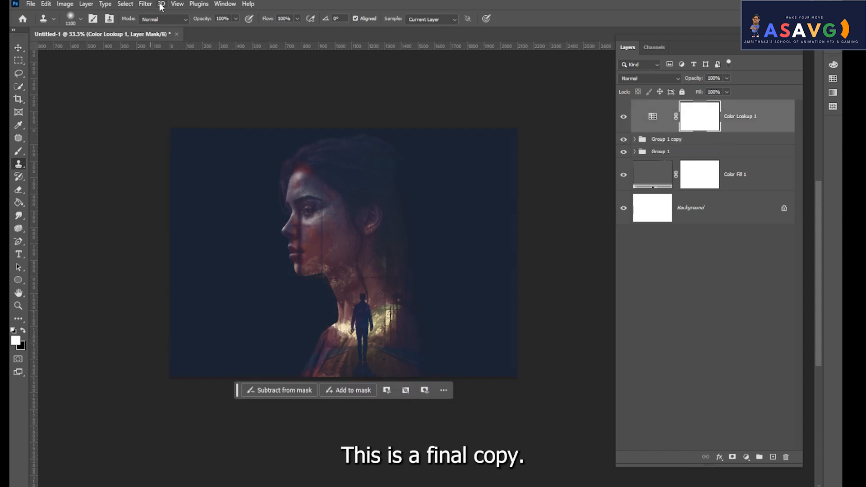
{"action": "left_click", "coordinate": [145, 3]}
{"action": "left_click", "coordinate": [176, 78]}
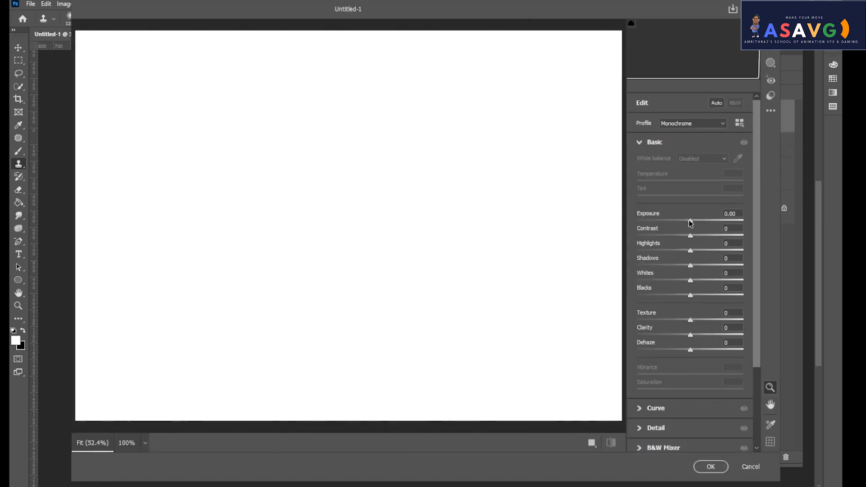
{"action": "left_click_drag", "start_coordinate": [691, 222], "coordinate": [706, 222]}
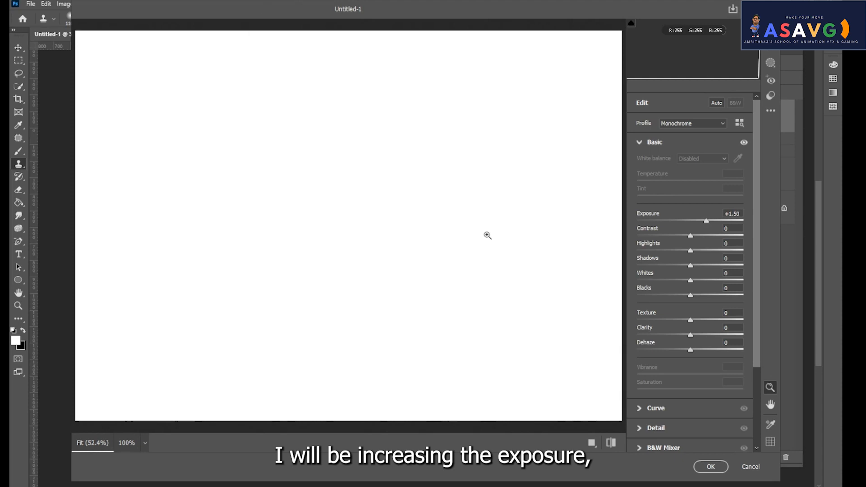
{"action": "left_click", "coordinate": [711, 467]}
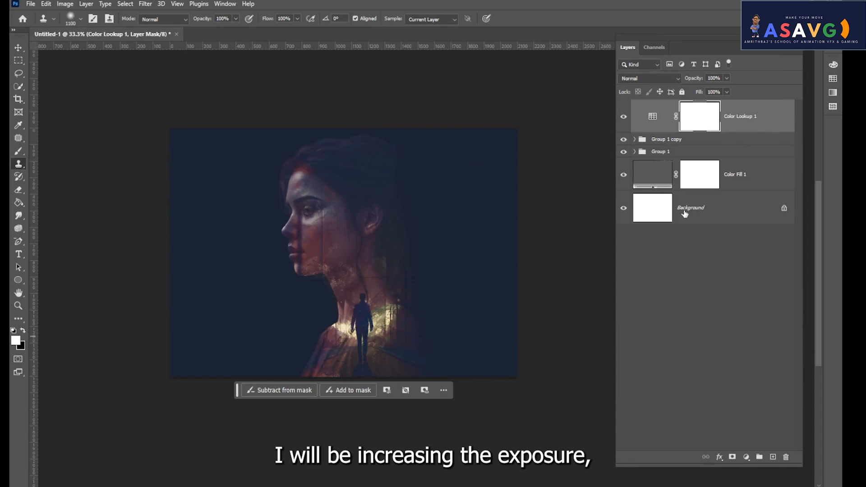
Step: Select the duplicated group and compare the image with the Color Lookup layer switched off and on
{"action": "left_click", "coordinate": [686, 139]}
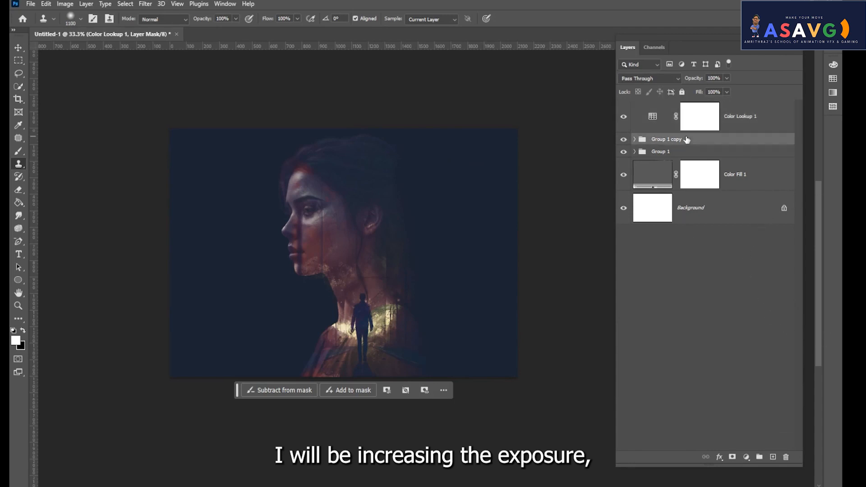
{"action": "left_click", "coordinate": [624, 117]}
{"action": "left_click", "coordinate": [625, 117]}
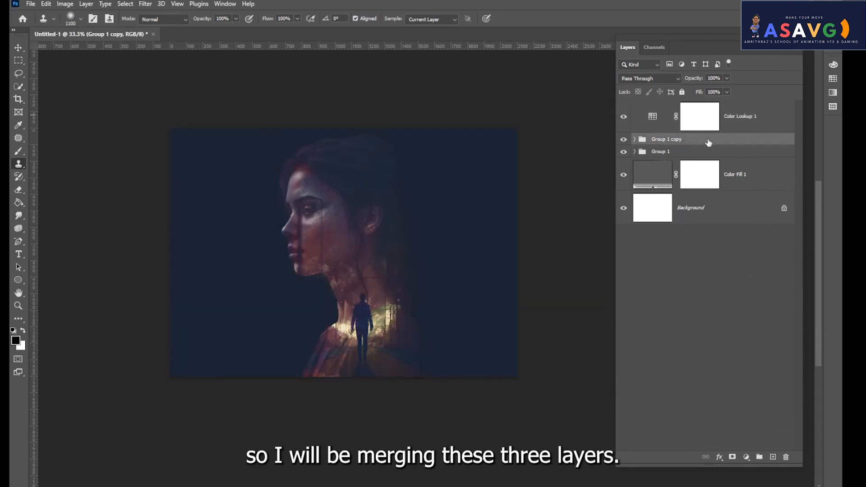
Step: Group the Color Lookup layer with the duplicated group and compare the image with the new group switched off and on
{"action": "left_click", "coordinate": [747, 123], "text": "shift"}
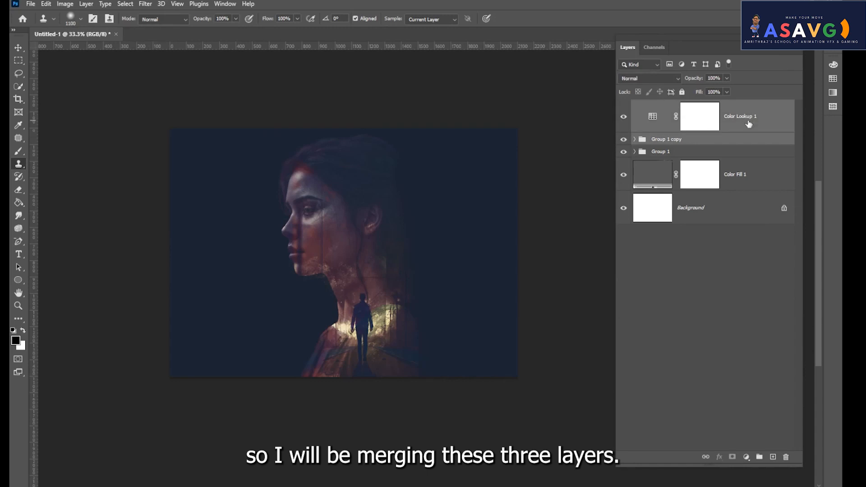
{"action": "key", "text": "ctrl+e"}
{"action": "key", "text": "ctrl+z"}
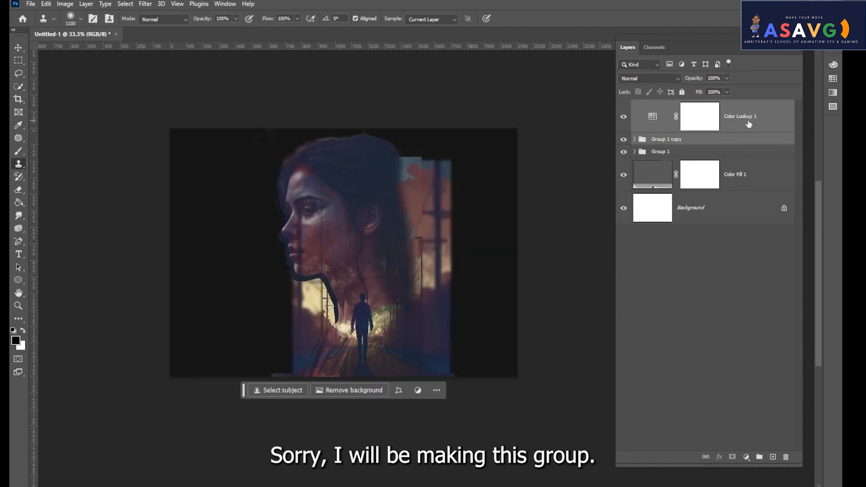
{"action": "key", "text": "ctrl+g"}
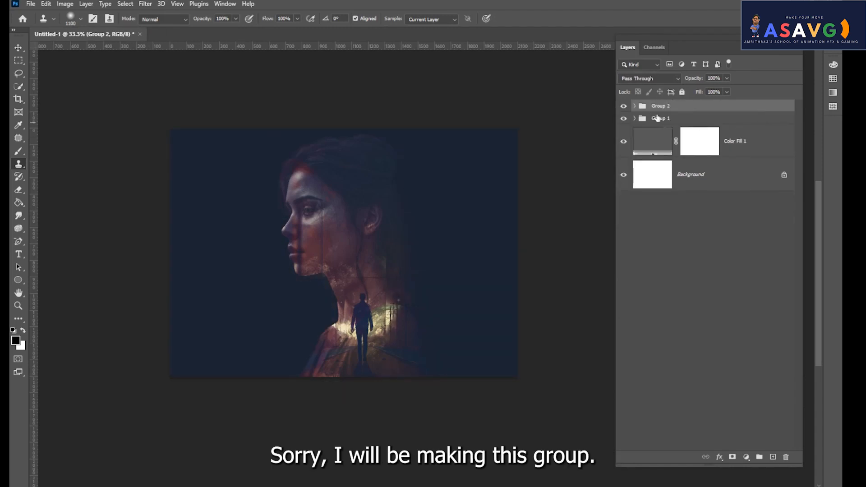
{"action": "left_click", "coordinate": [625, 107]}
{"action": "left_click", "coordinate": [624, 107]}
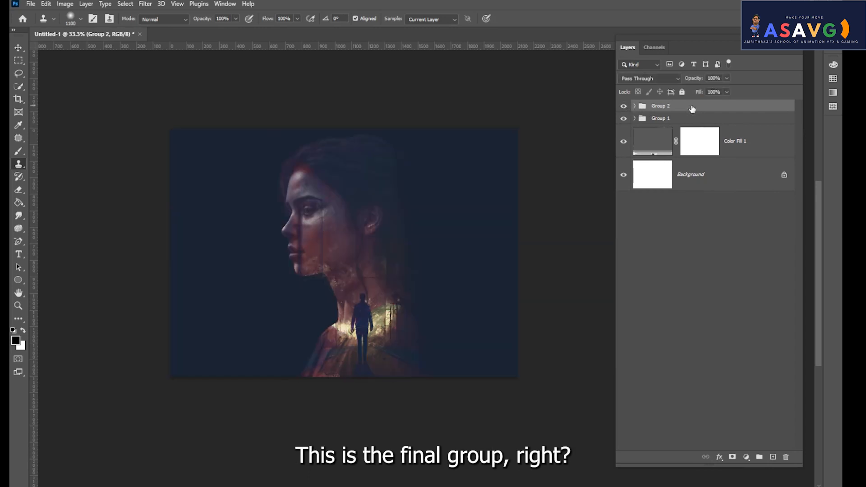
Step: Try converting the new top group to a smart object, changing its blend mode and rasterizing it
{"action": "right_click", "coordinate": [691, 109]}
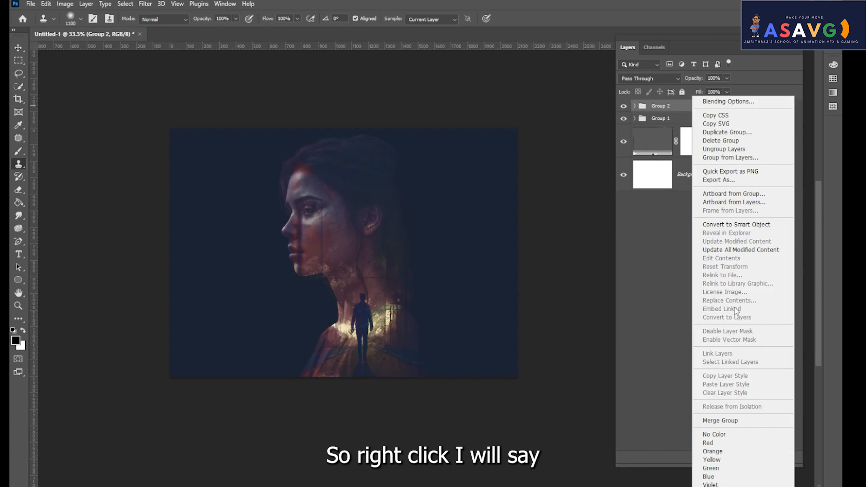
{"action": "left_click", "coordinate": [737, 225]}
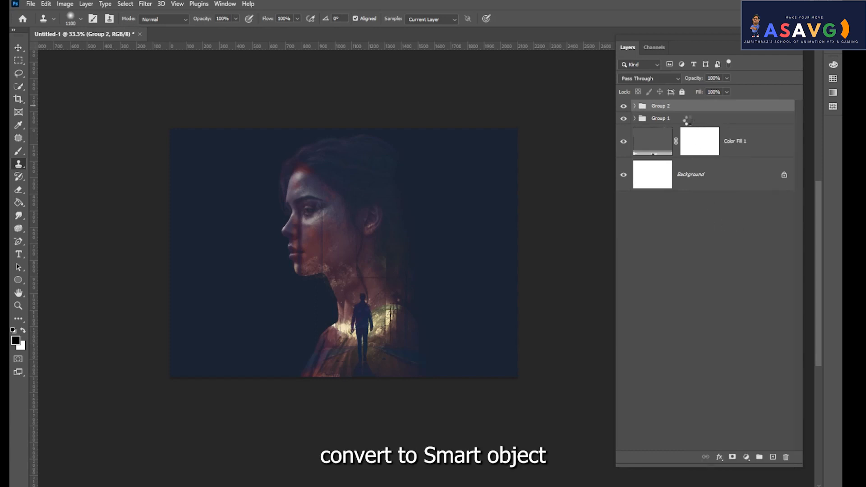
{"action": "left_click", "coordinate": [640, 77]}
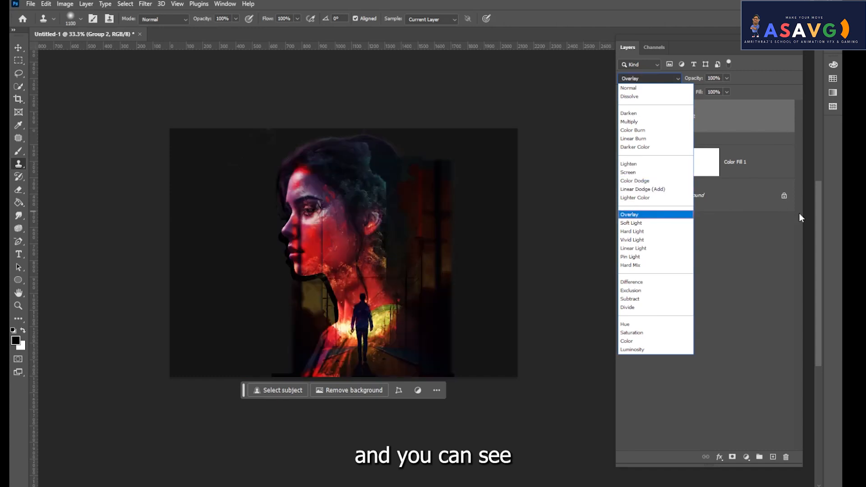
{"action": "left_click", "coordinate": [737, 197]}
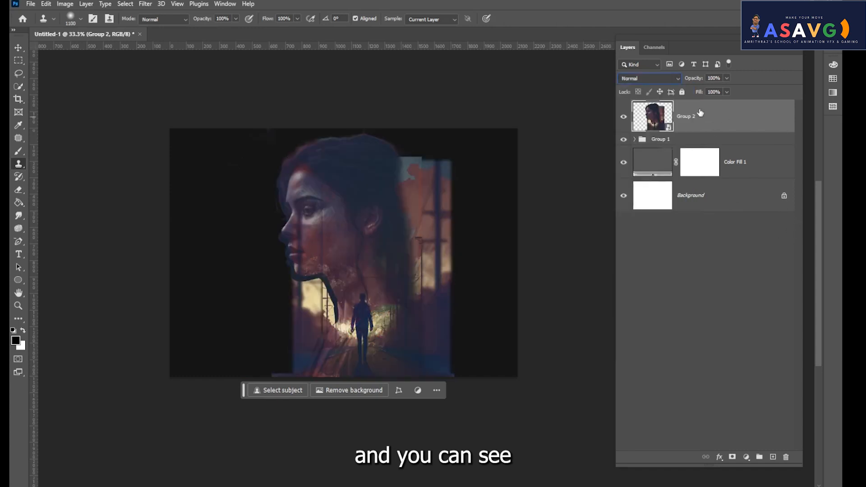
{"action": "right_click", "coordinate": [749, 130]}
{"action": "left_click", "coordinate": [716, 286]}
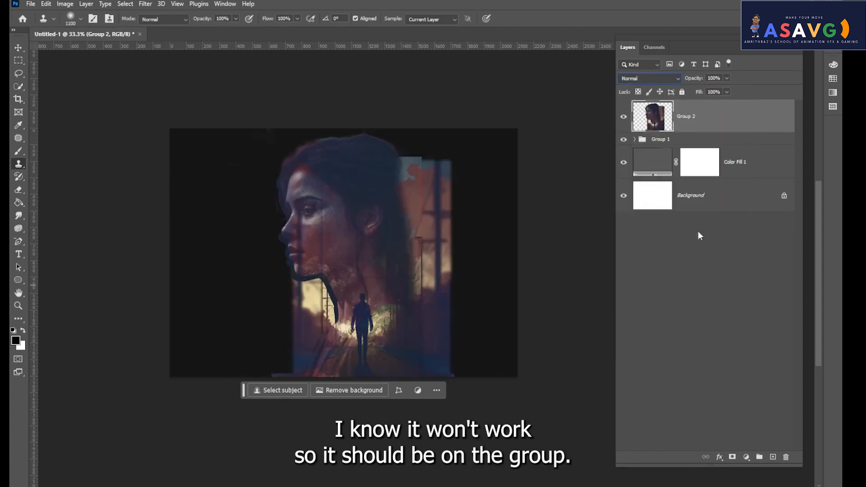
{"action": "key", "text": "ctrl+z"}
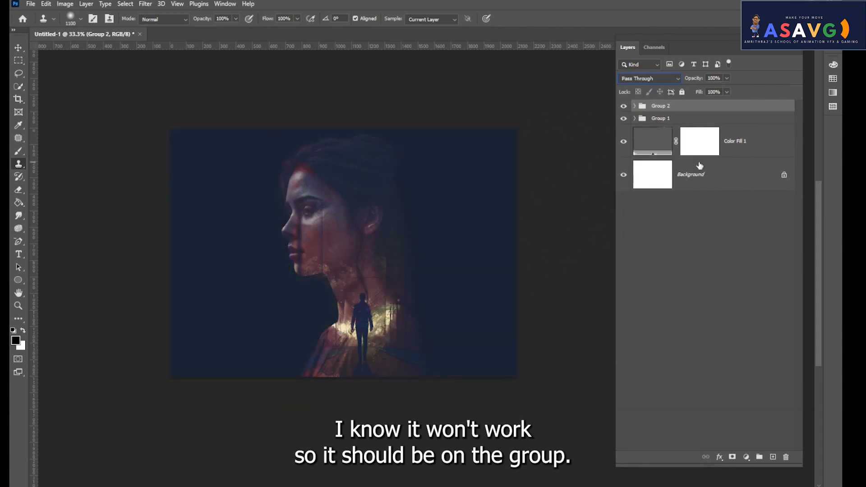
Step: Compare the image with the visibility of Group 2 and Group 1 toggled
{"action": "left_click", "coordinate": [624, 107]}
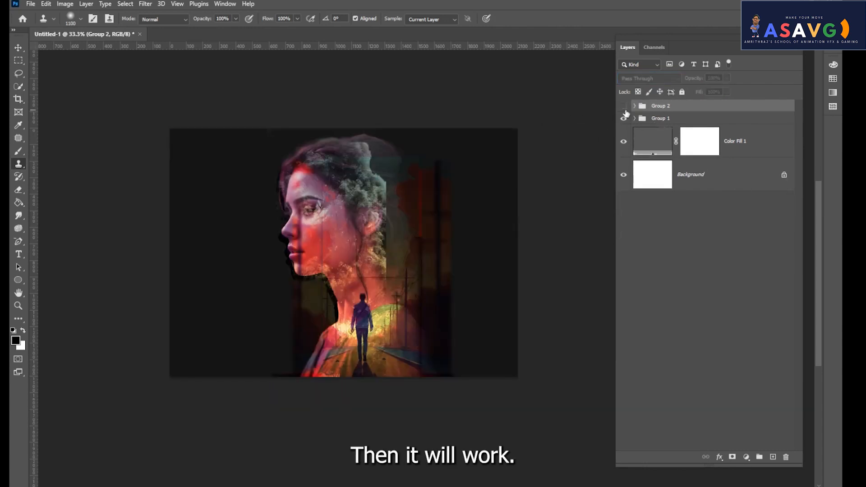
{"action": "left_click", "coordinate": [625, 107]}
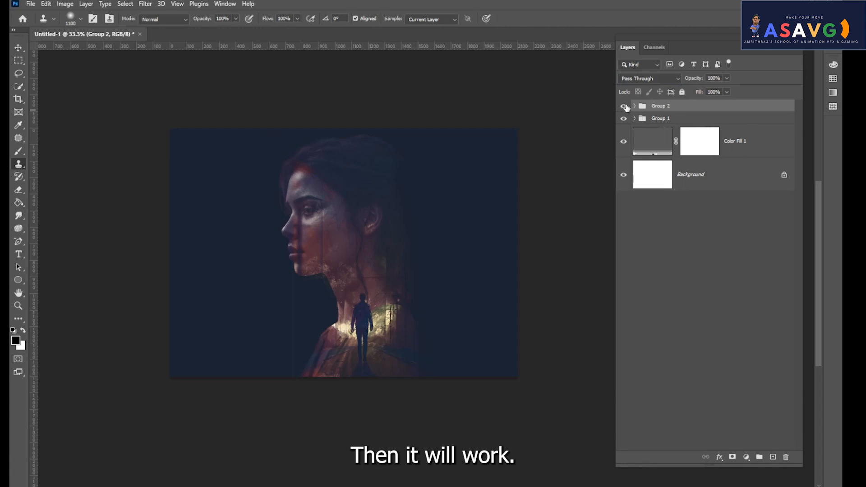
{"action": "left_click", "coordinate": [625, 107]}
{"action": "left_click", "coordinate": [624, 106]}
{"action": "left_click", "coordinate": [627, 120]}
Step: Combine Group 1 and Group 2 into a single parent group and check it by toggling its visibility
{"action": "left_click", "coordinate": [671, 117]}
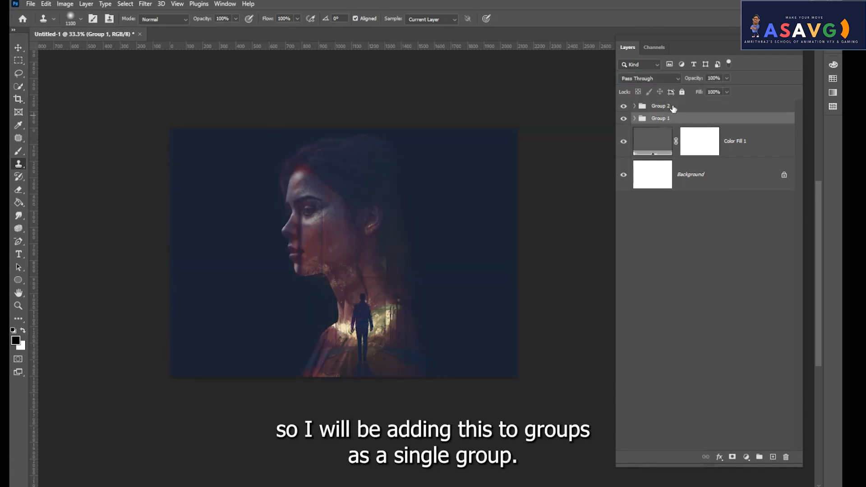
{"action": "left_click", "coordinate": [673, 109], "text": "ctrl"}
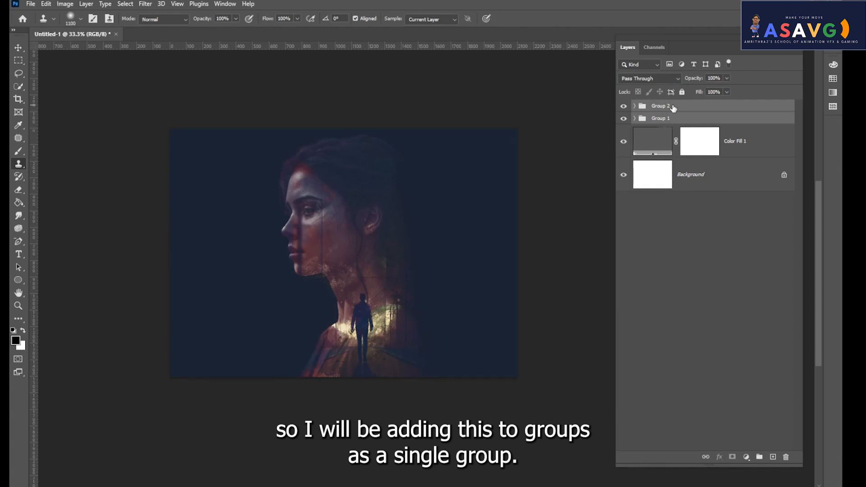
{"action": "key", "text": "ctrl+g"}
{"action": "left_click", "coordinate": [624, 106]}
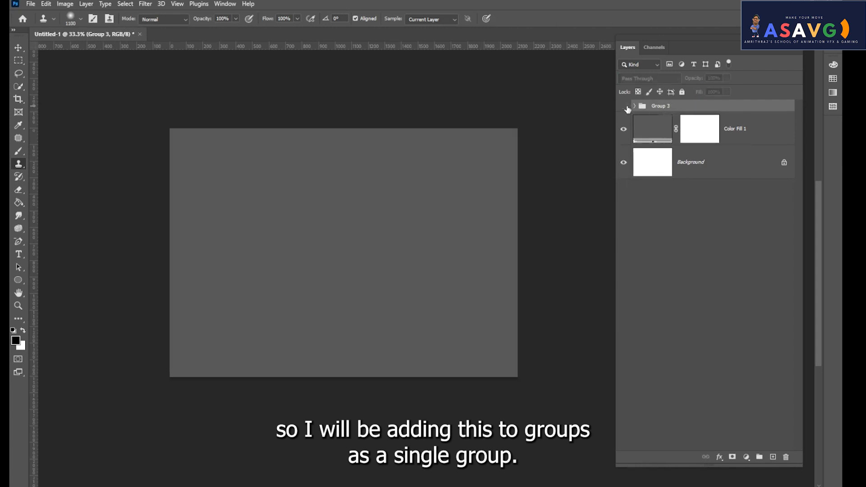
{"action": "left_click", "coordinate": [625, 107]}
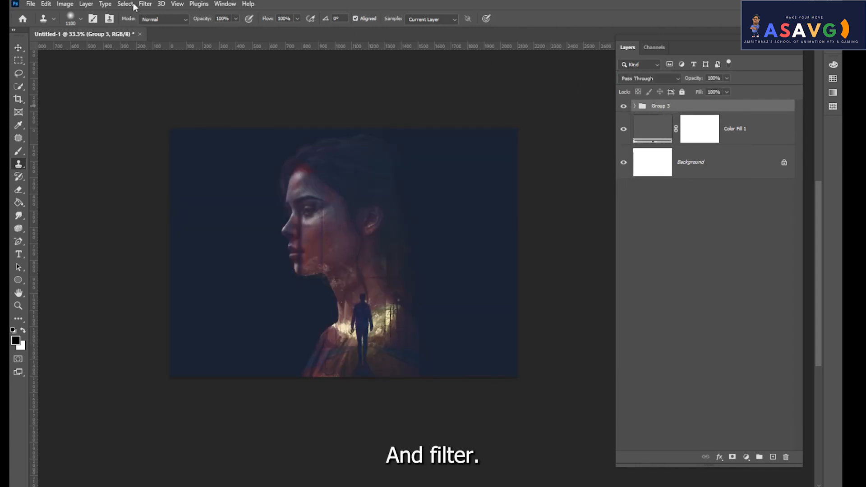
Step: Try converting the combined group to a smart object and hiding the Color Fill layer beneath it
{"action": "left_click", "coordinate": [145, 3]}
{"action": "left_click", "coordinate": [492, 105]}
{"action": "right_click", "coordinate": [723, 107]}
{"action": "left_click", "coordinate": [775, 227]}
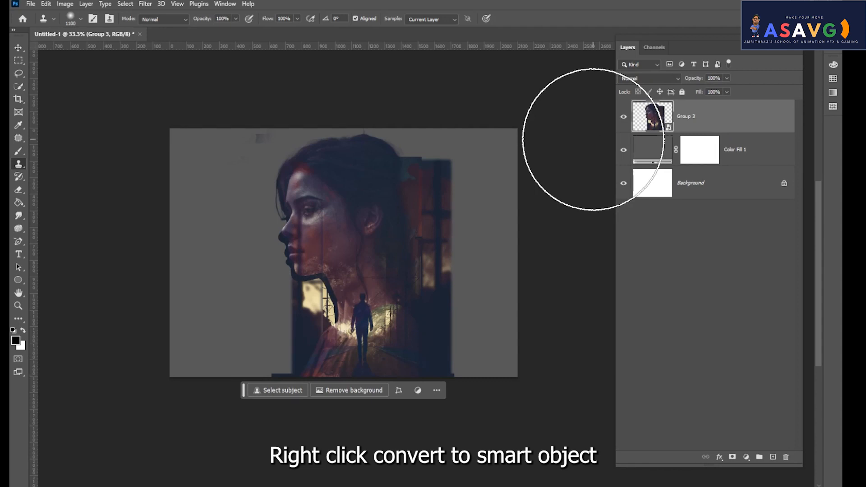
{"action": "left_click", "coordinate": [627, 153]}
{"action": "key", "text": "ctrl+z"}
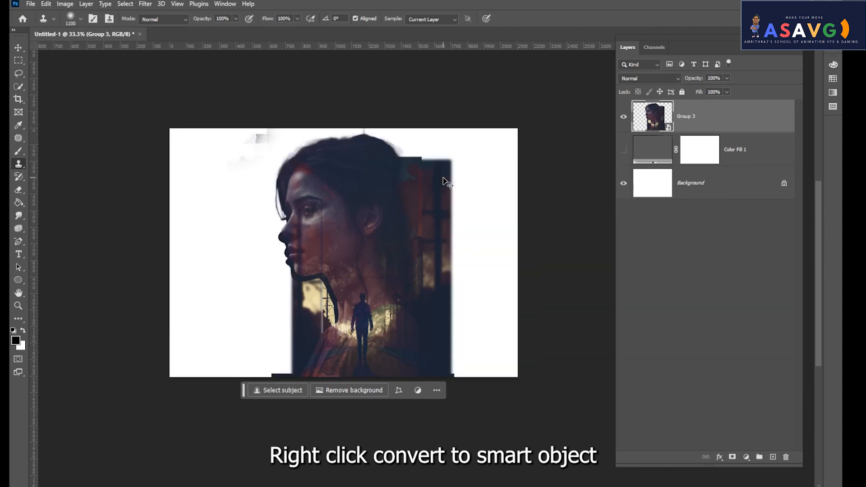
{"action": "key", "text": "ctrl+z"}
{"action": "key", "text": "ctrl+z"}
{"action": "key", "text": "ctrl+z"}
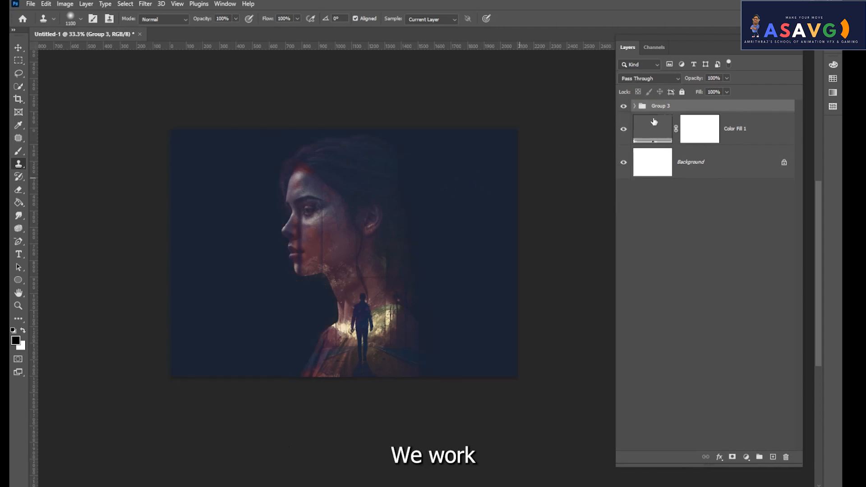
Step: Add a colorized Hue/Saturation adjustment layer above the combined group with Hue 171, Saturation 37 and Lightness -13
{"action": "left_click", "coordinate": [746, 457]}
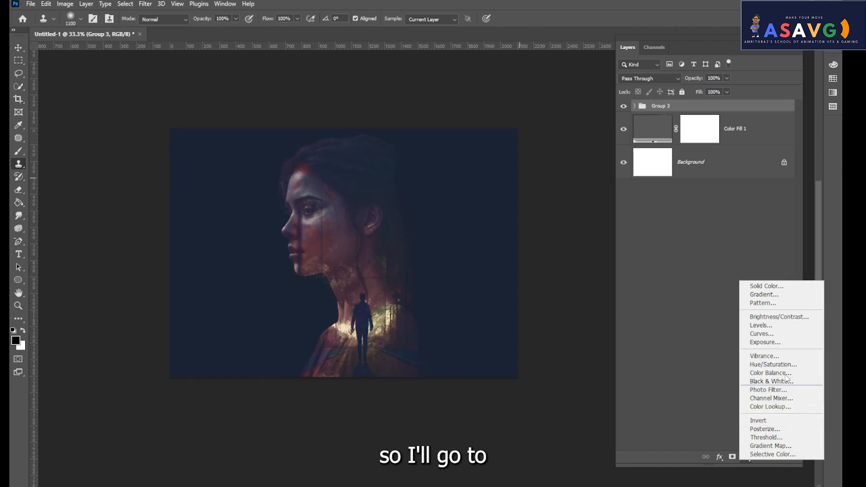
{"action": "left_click", "coordinate": [772, 366]}
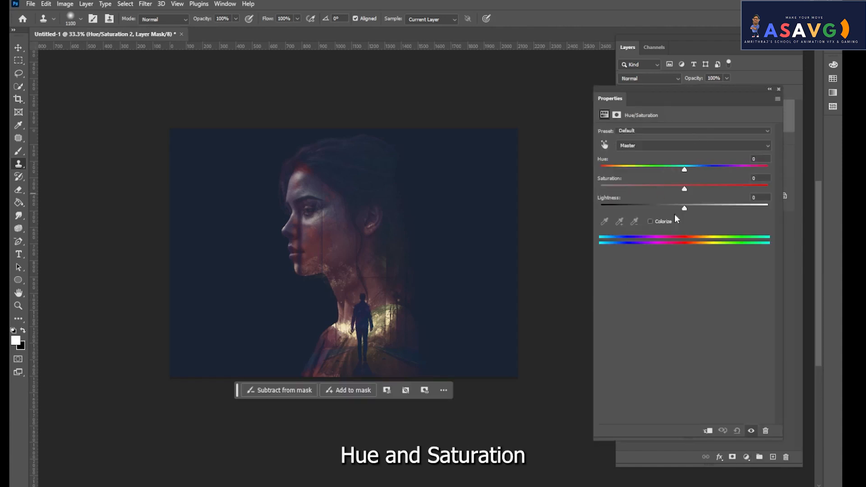
{"action": "left_click", "coordinate": [650, 222]}
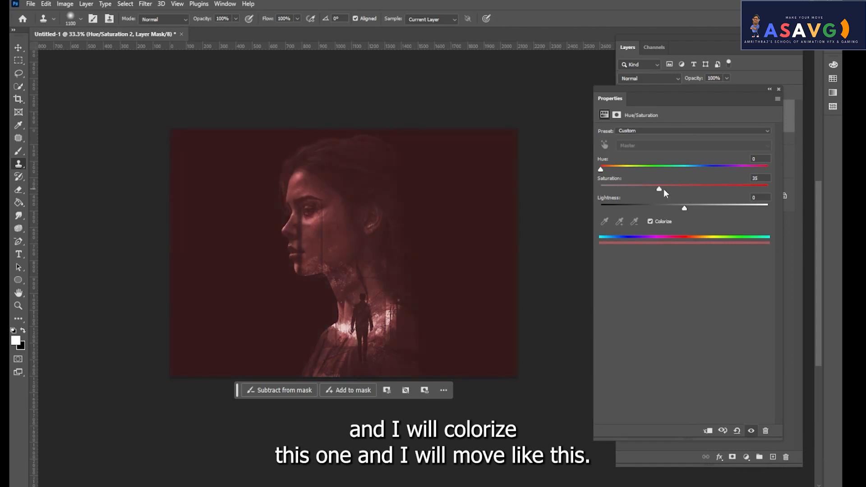
{"action": "left_click_drag", "start_coordinate": [664, 189], "coordinate": [688, 207]}
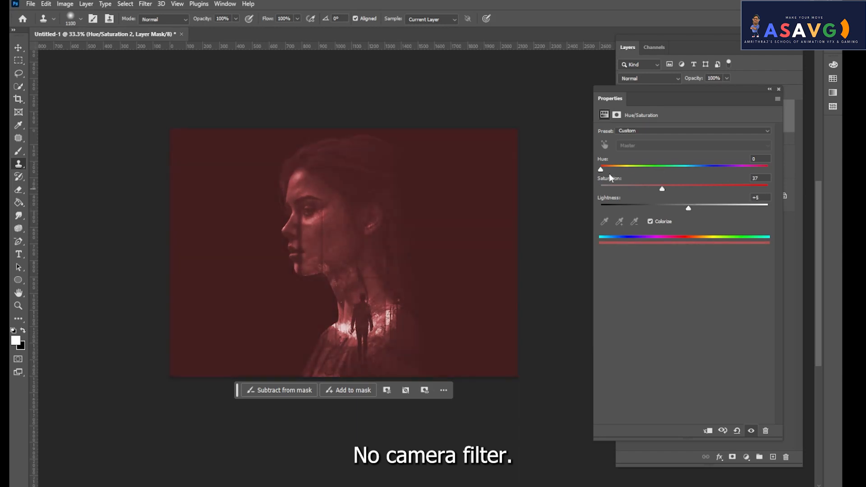
{"action": "left_click_drag", "start_coordinate": [601, 170], "coordinate": [700, 168]}
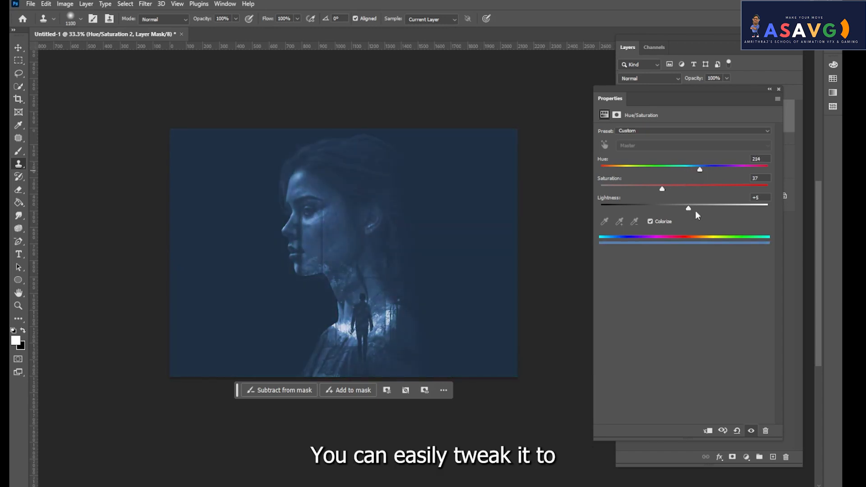
{"action": "left_click_drag", "start_coordinate": [697, 206], "coordinate": [674, 205]}
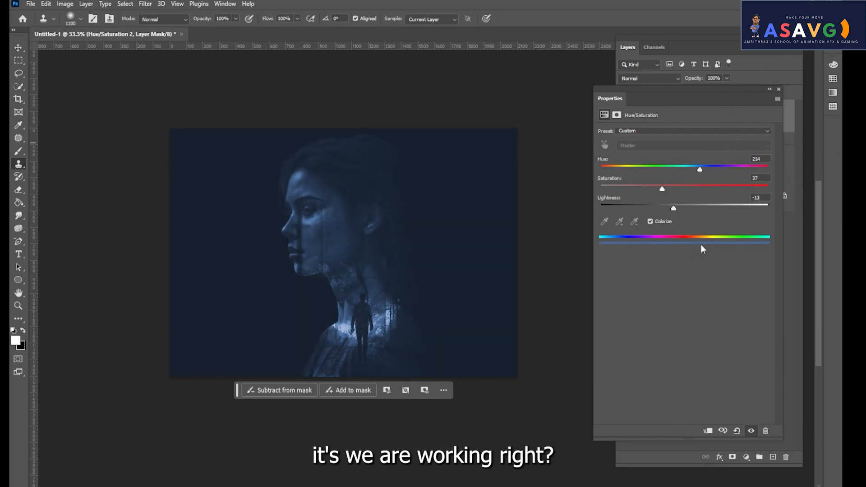
{"action": "left_click_drag", "start_coordinate": [702, 171], "coordinate": [681, 171]}
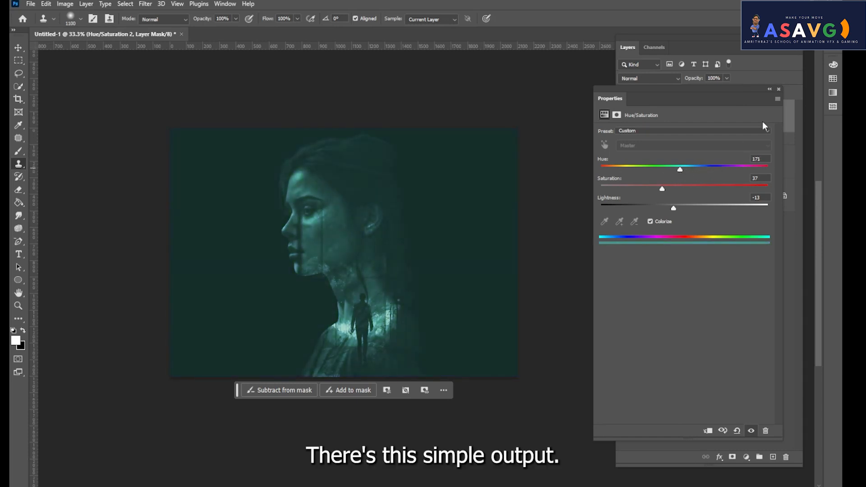
{"action": "left_click", "coordinate": [779, 89]}
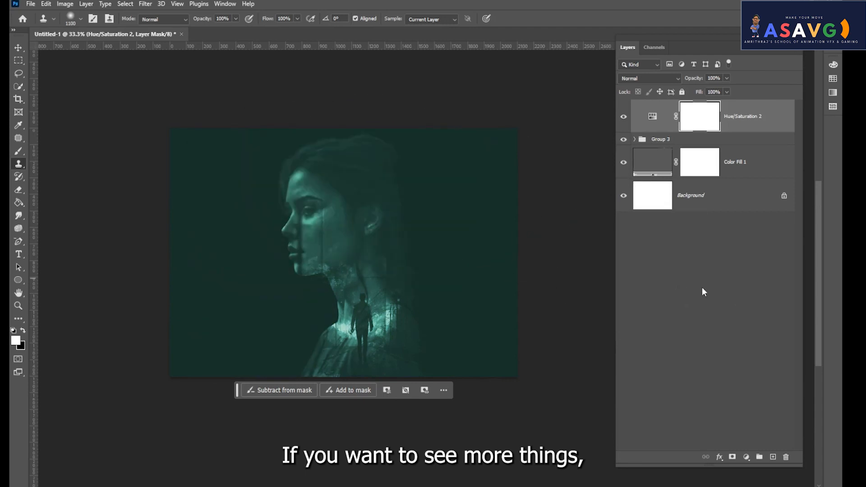
Step: Switch to the Move tool and expand Group 3, Group 2 and Group 1 copy to show their nested layers
{"action": "left_click", "coordinate": [19, 48]}
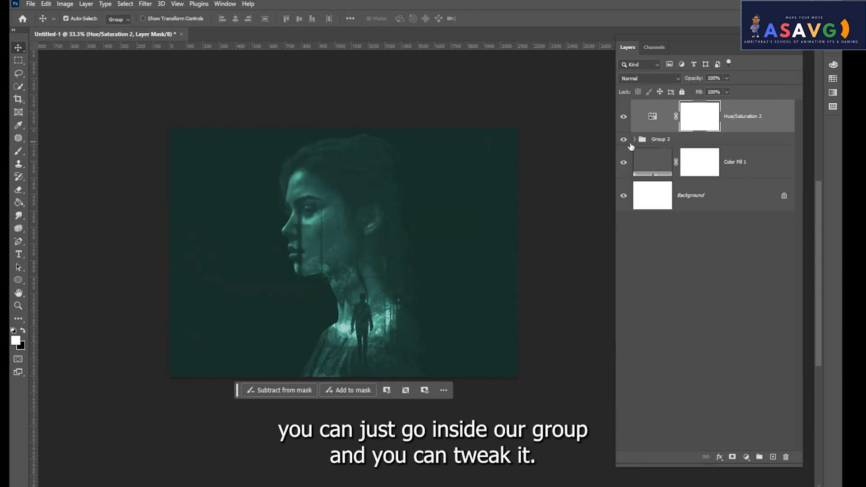
{"action": "left_click", "coordinate": [633, 142]}
{"action": "left_click", "coordinate": [634, 140]}
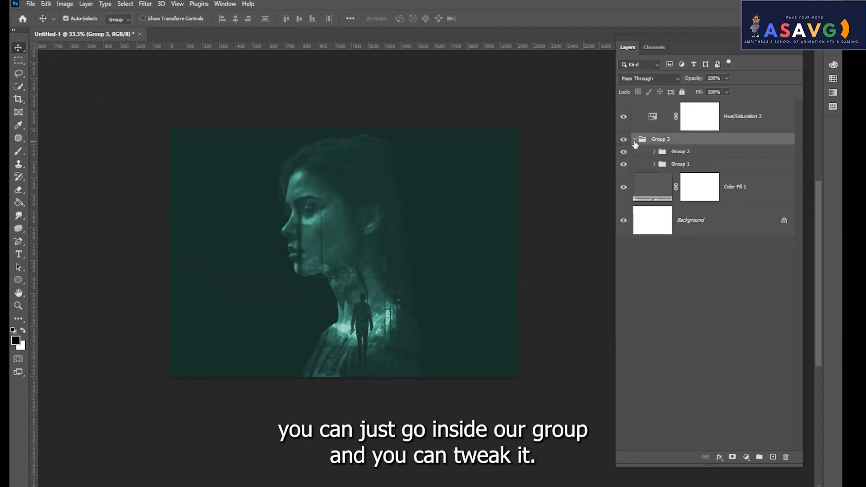
{"action": "left_click", "coordinate": [652, 152]}
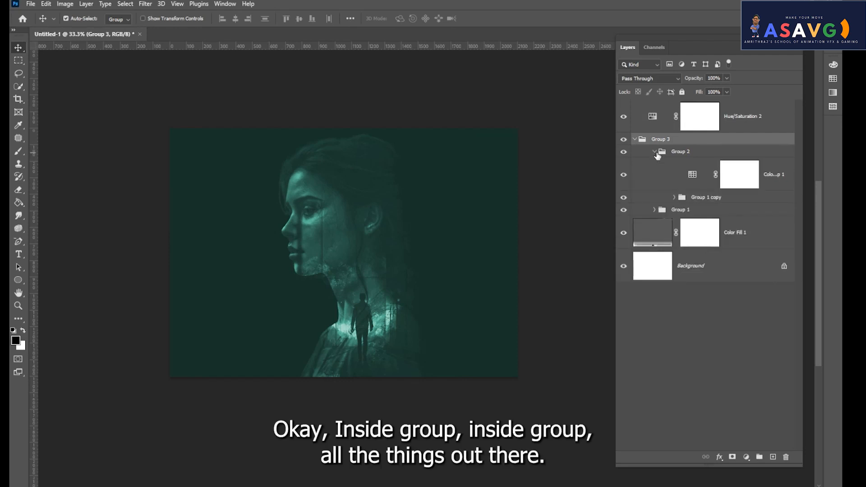
{"action": "left_click", "coordinate": [675, 198]}
{"action": "scroll", "coordinate": [675, 323], "scroll_direction": "down", "scroll_amount": 3}
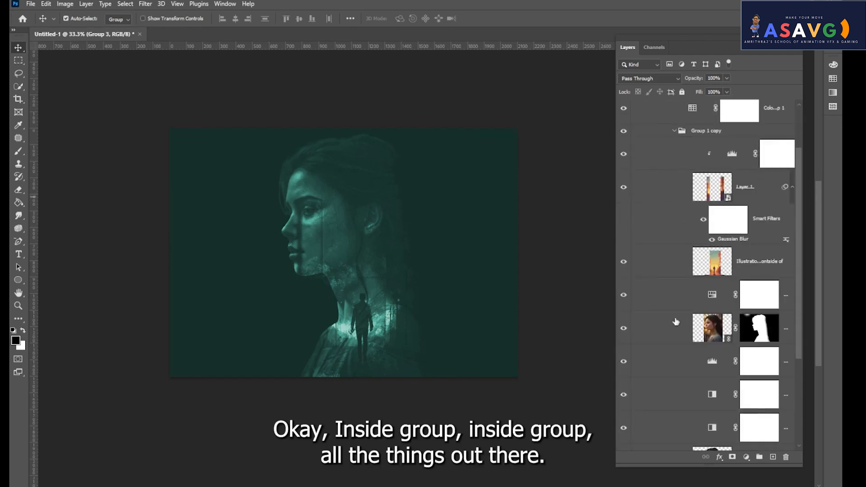
Step: Compare the image with the walking-man illustration layer and the masked tree layer toggled off and on
{"action": "left_click", "coordinate": [629, 267]}
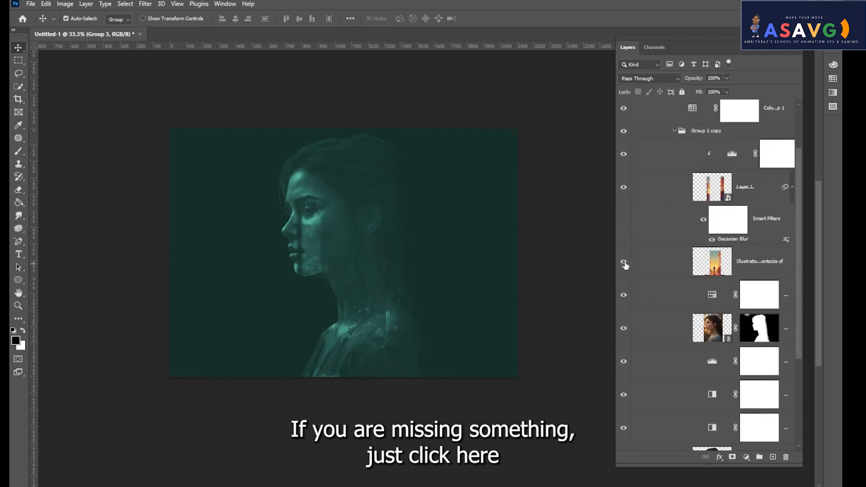
{"action": "left_click", "coordinate": [629, 267]}
{"action": "scroll", "coordinate": [736, 346], "scroll_direction": "down", "scroll_amount": 3}
{"action": "scroll", "coordinate": [736, 346], "scroll_direction": "down", "scroll_amount": 1}
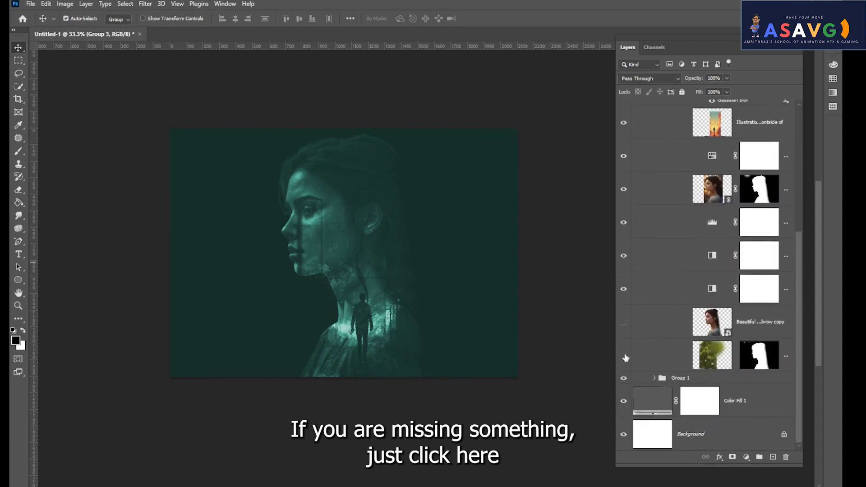
{"action": "left_click", "coordinate": [625, 357]}
{"action": "left_click", "coordinate": [625, 357]}
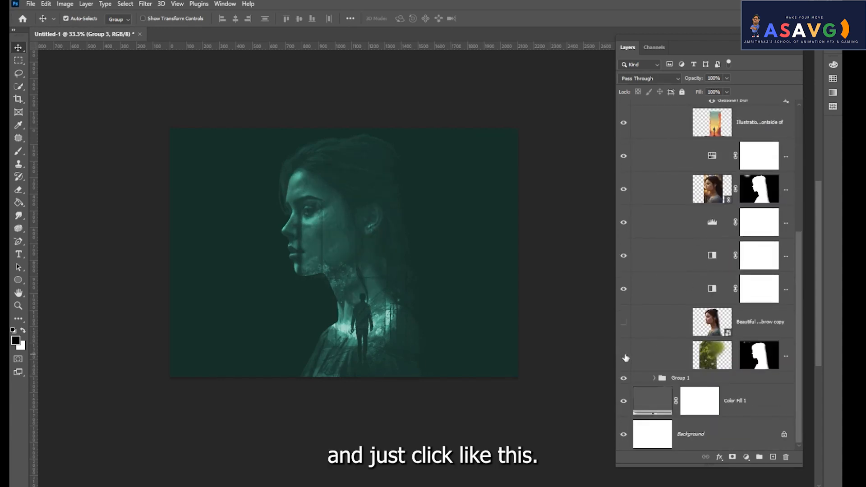
{"action": "left_click", "coordinate": [626, 358]}
{"action": "left_click", "coordinate": [625, 357]}
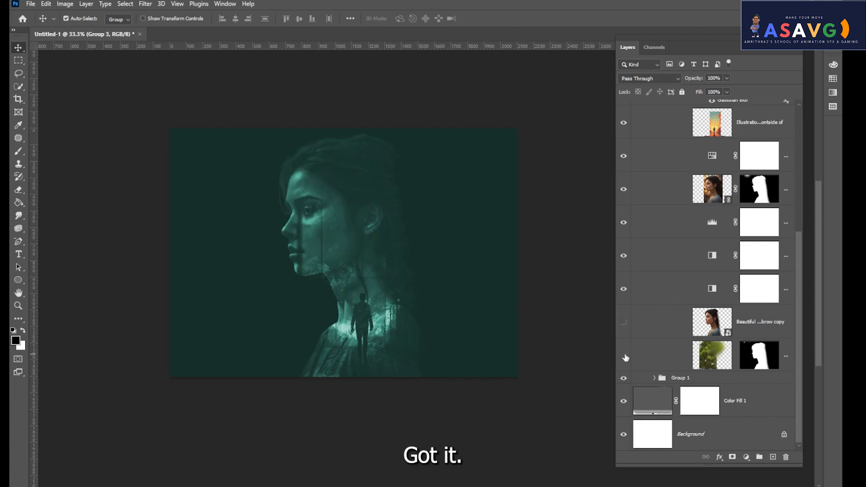
Step: Compare the image with the masked tree layer off and on, and show the hidden portrait copy layer together with the tree layer
{"action": "left_click", "coordinate": [626, 358]}
{"action": "left_click", "coordinate": [625, 357]}
{"action": "left_click", "coordinate": [625, 358]}
{"action": "left_click", "coordinate": [625, 357]}
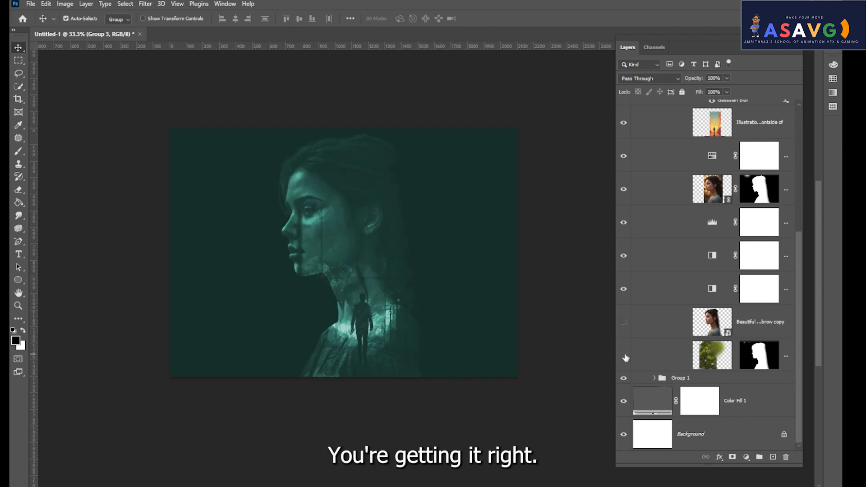
{"action": "left_click", "coordinate": [626, 357]}
{"action": "left_click", "coordinate": [625, 323]}
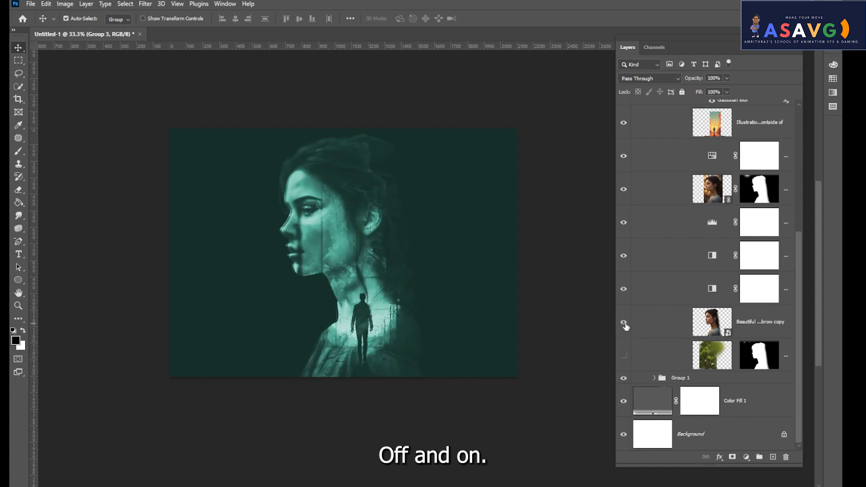
{"action": "left_click", "coordinate": [624, 357]}
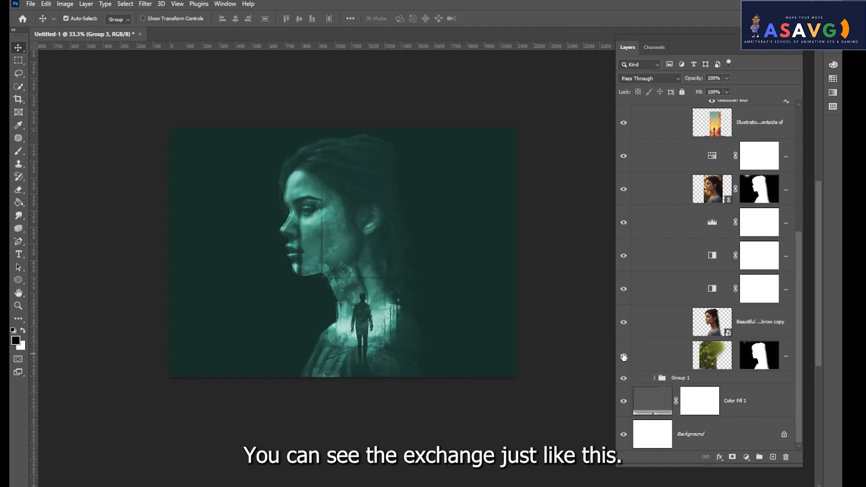
Step: Review the nested layers of the composite and collapse Group 3
{"action": "scroll", "coordinate": [698, 347], "scroll_direction": "up", "scroll_amount": 5}
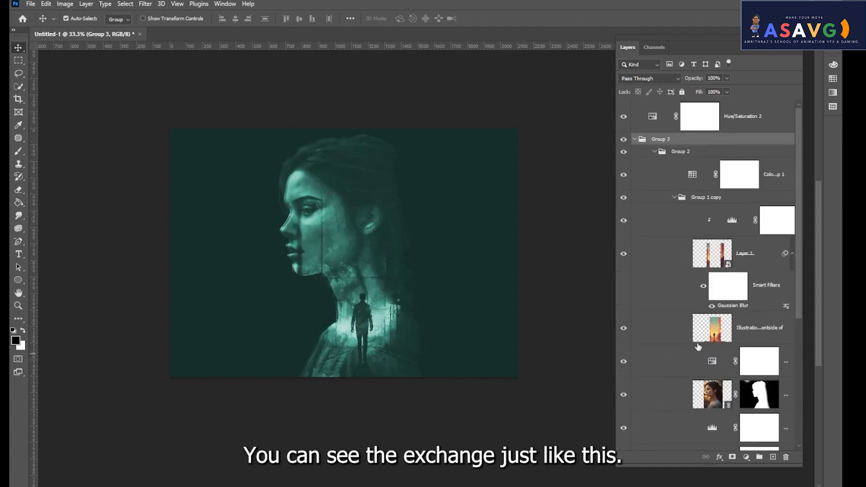
{"action": "scroll", "coordinate": [679, 299], "scroll_direction": "down", "scroll_amount": 5}
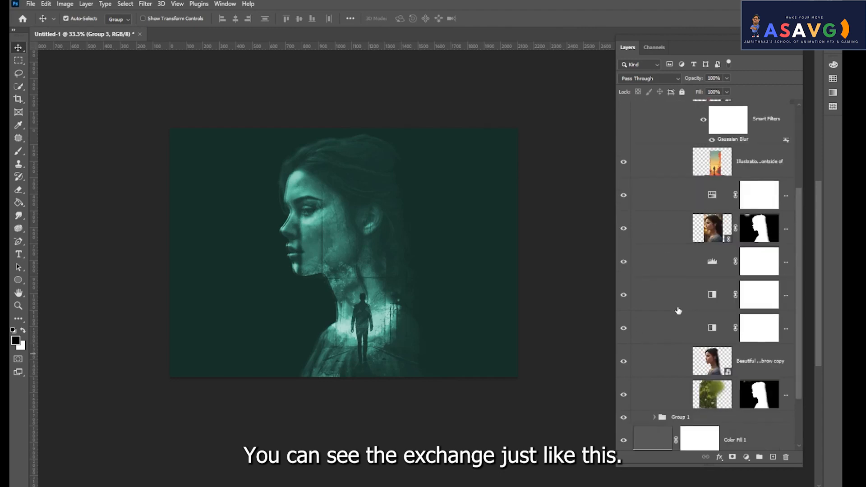
{"action": "scroll", "coordinate": [644, 277], "scroll_direction": "up", "scroll_amount": 5}
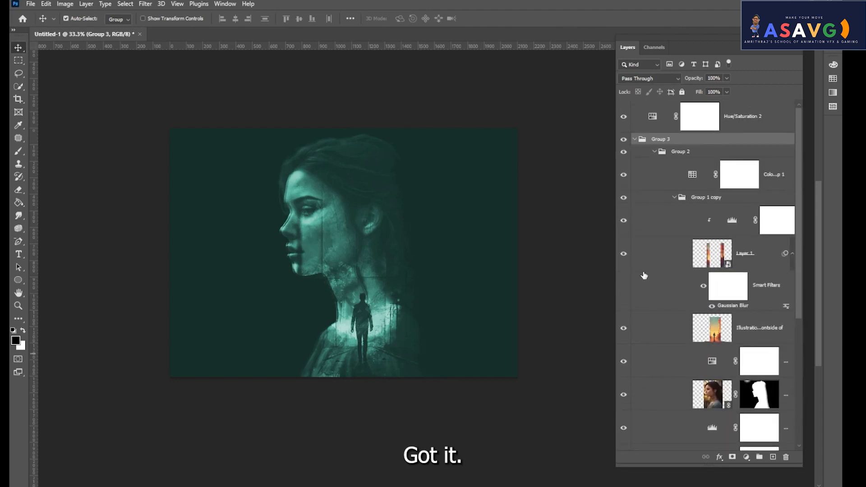
{"action": "left_click", "coordinate": [634, 139]}
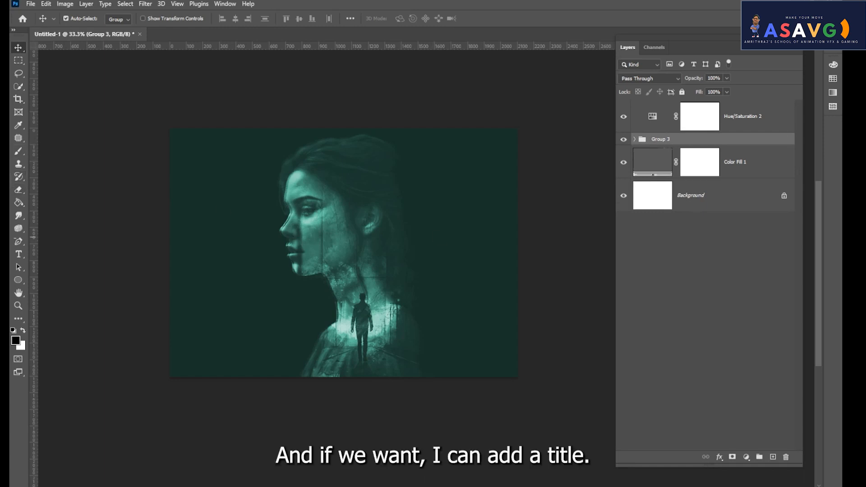
Step: Add the title HAUTNTED in 36 pt Berlin Sans FB Demi Bold beside the woman's neck and cut out its first T
{"action": "left_click", "coordinate": [18, 255]}
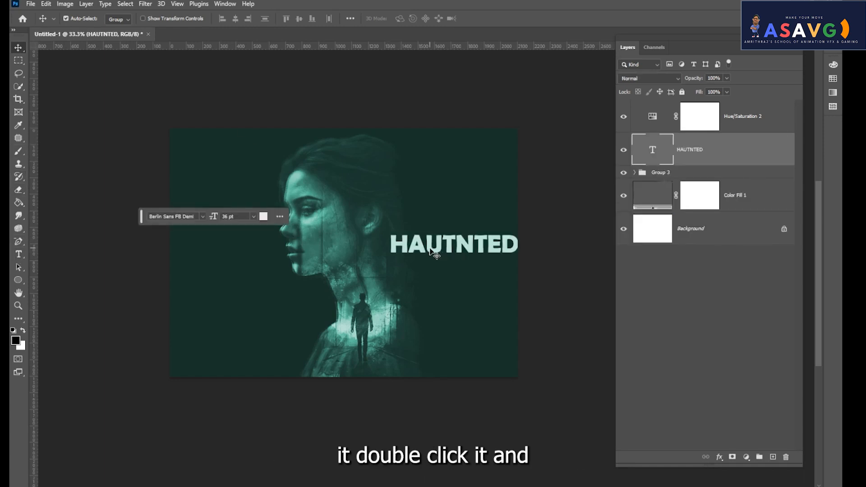
{"action": "double_click", "coordinate": [448, 247]}
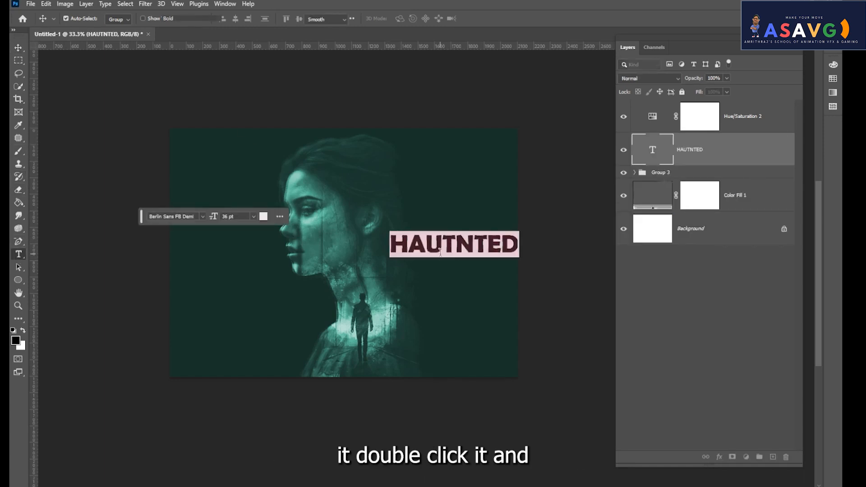
{"action": "left_click", "coordinate": [452, 246]}
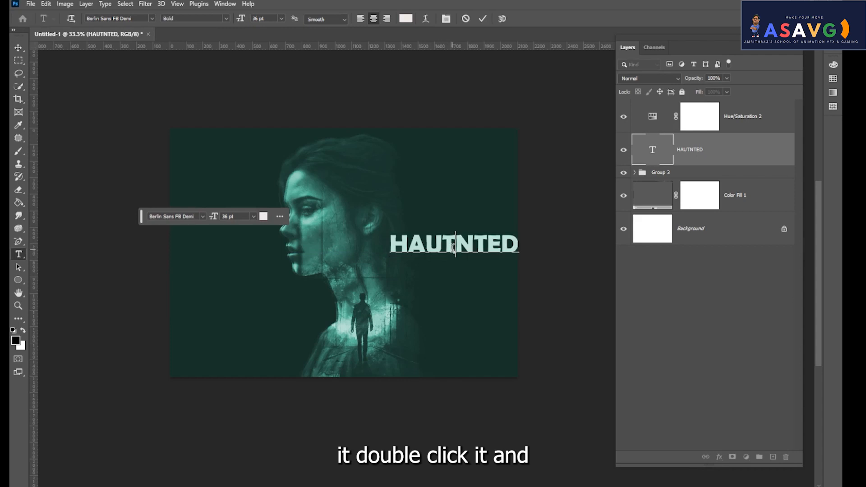
{"action": "left_click_drag", "start_coordinate": [454, 246], "coordinate": [447, 245]}
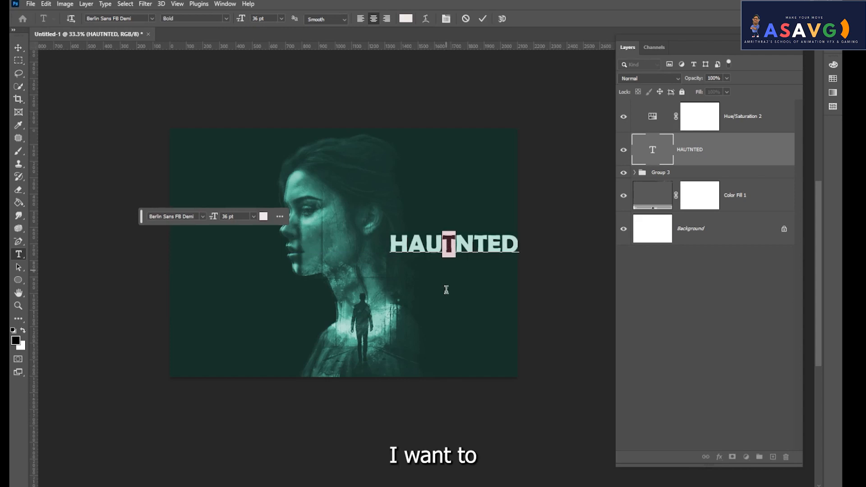
{"action": "key", "text": "ctrl+x"}
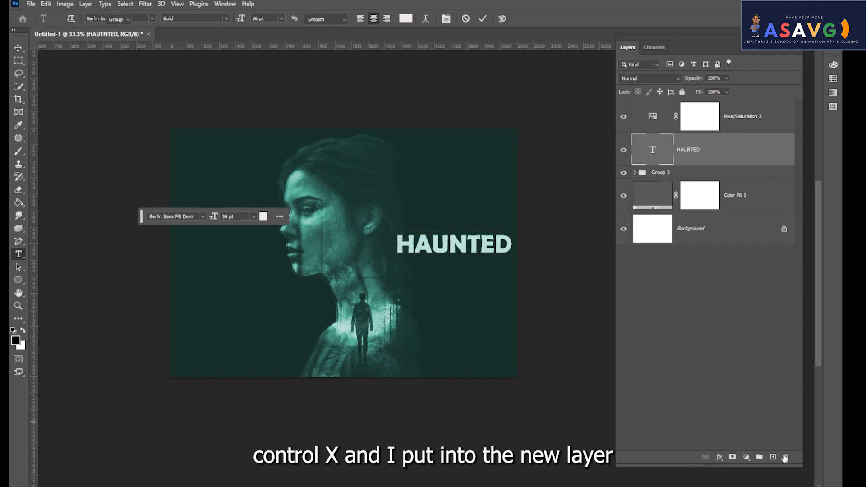
Step: Add an empty layer above the title and try reinserting the T between the U and N
{"action": "left_click", "coordinate": [450, 252]}
{"action": "double_click", "coordinate": [453, 253]}
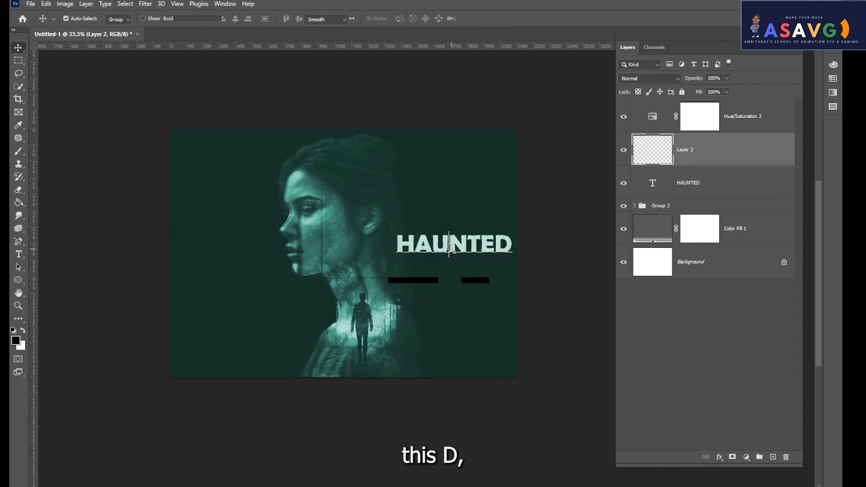
{"action": "left_click", "coordinate": [454, 250]}
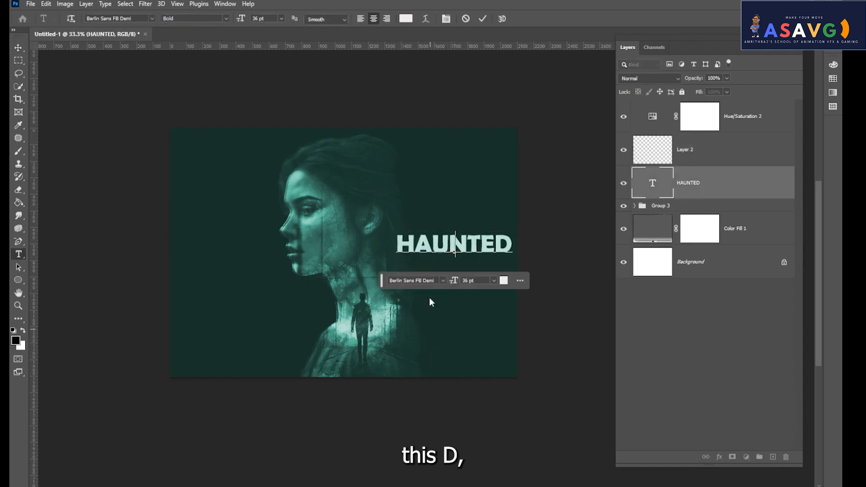
{"action": "type", "text": "T"}
{"action": "left_click", "coordinate": [18, 48]}
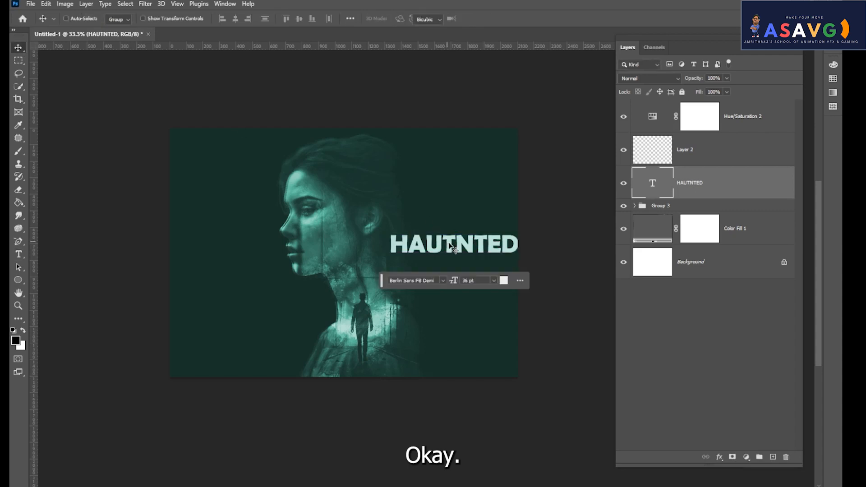
Step: Check what Layer 2 contains by toggling its visibility against the title text layer
{"action": "key", "text": "ctrl+t"}
{"action": "left_click", "coordinate": [631, 152]}
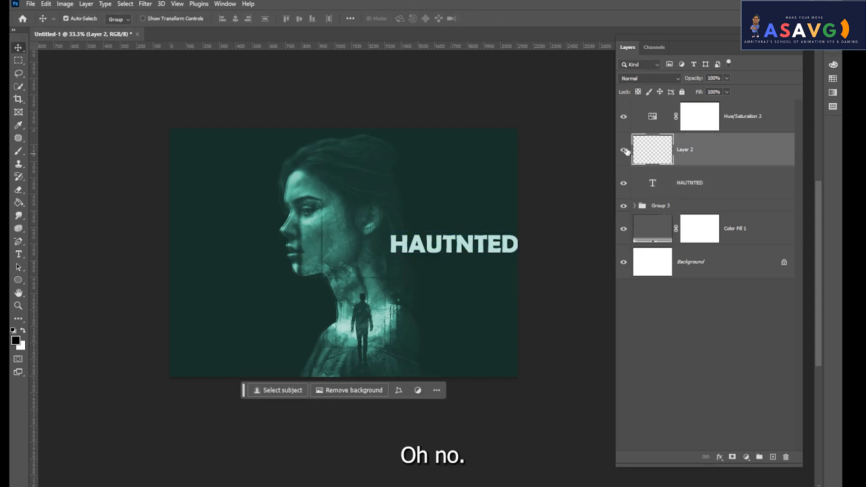
{"action": "left_click", "coordinate": [626, 151]}
{"action": "left_click", "coordinate": [625, 151]}
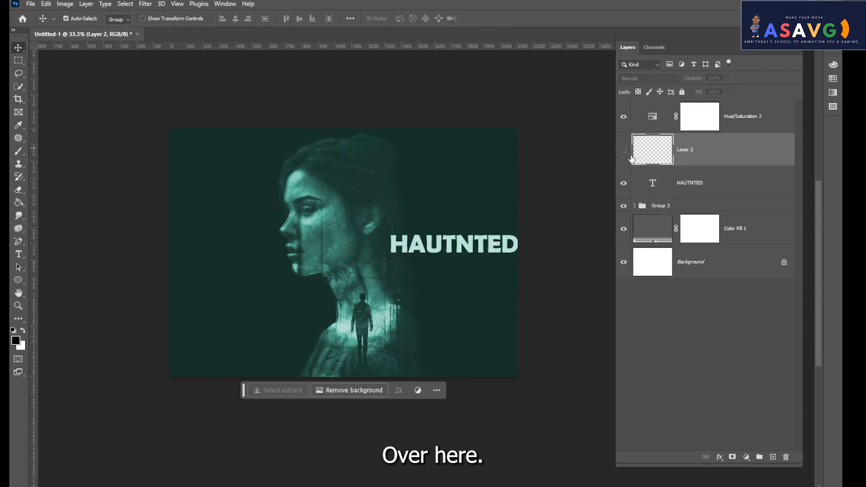
{"action": "left_click", "coordinate": [625, 150]}
{"action": "left_click", "coordinate": [639, 183]}
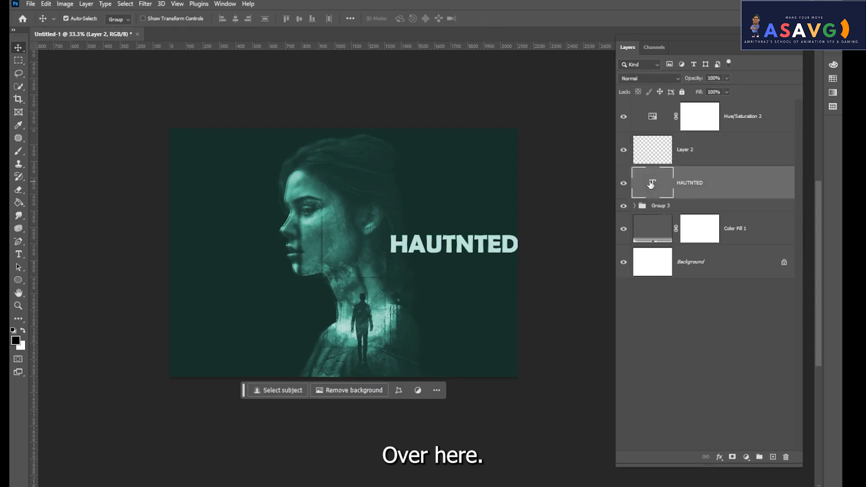
{"action": "left_click", "coordinate": [626, 151]}
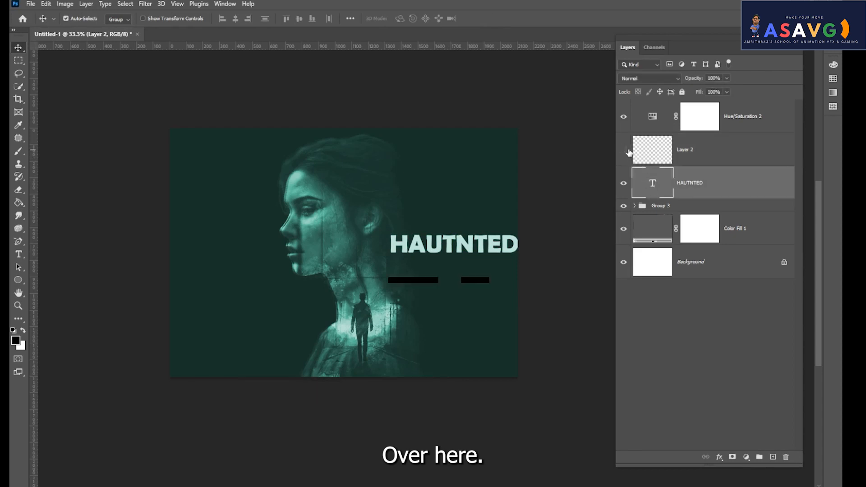
Step: Delete the first T from the title and show Layer 2
{"action": "double_click", "coordinate": [451, 244]}
{"action": "left_click", "coordinate": [454, 244]}
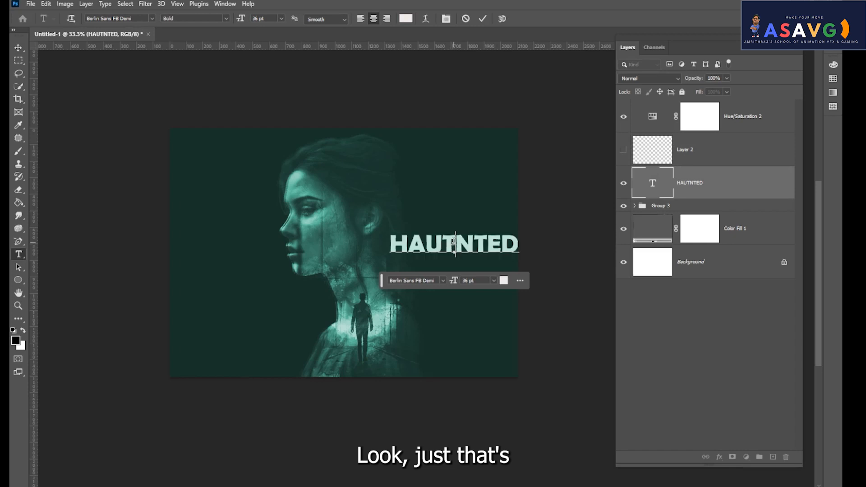
{"action": "key", "text": "BackSpace"}
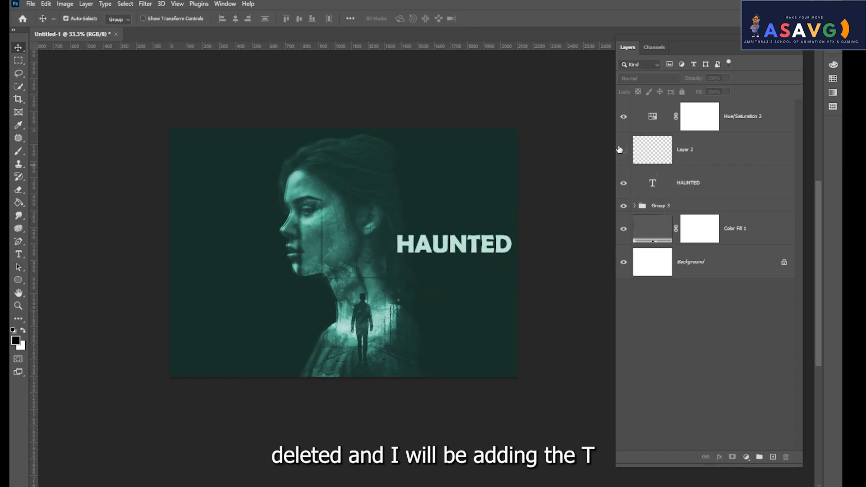
{"action": "left_click", "coordinate": [623, 150]}
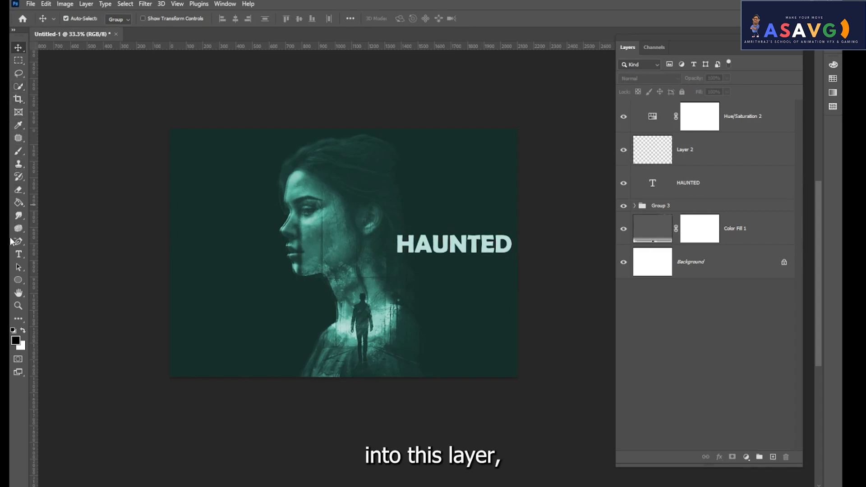
Step: Try adding the T again by inserting it after the U in the title text
{"action": "left_click", "coordinate": [19, 254]}
{"action": "left_click", "coordinate": [449, 246]}
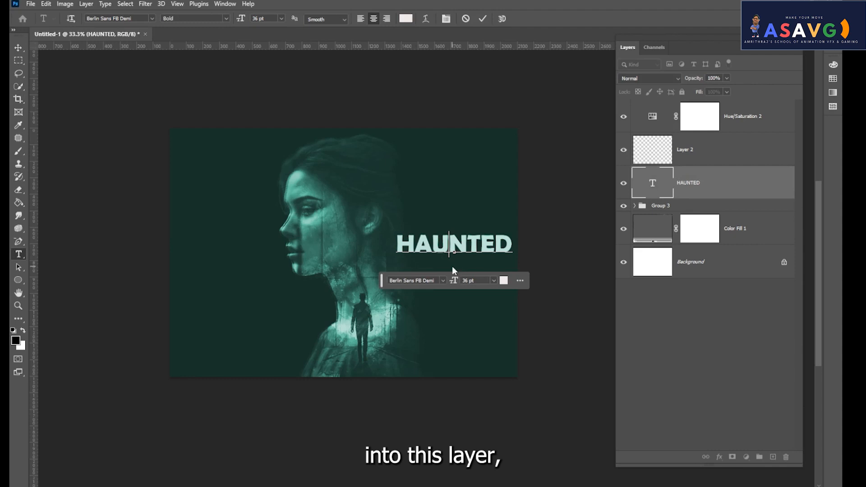
{"action": "type", "text": "T"}
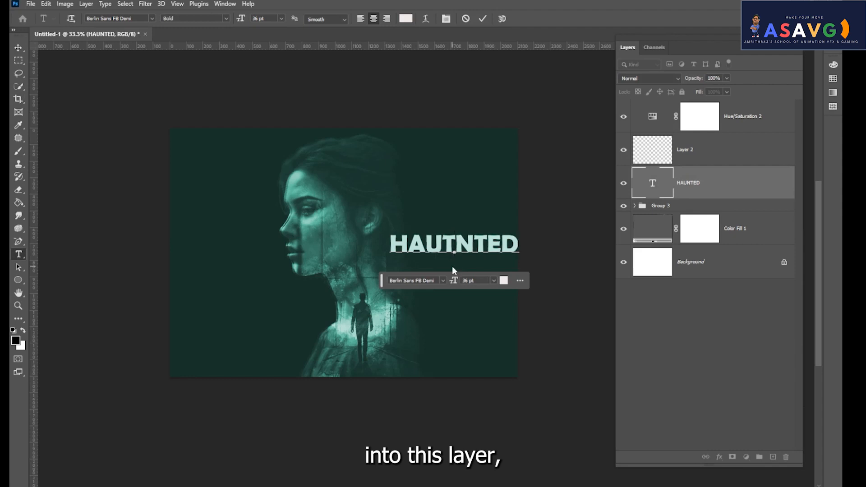
{"action": "left_click", "coordinate": [18, 47]}
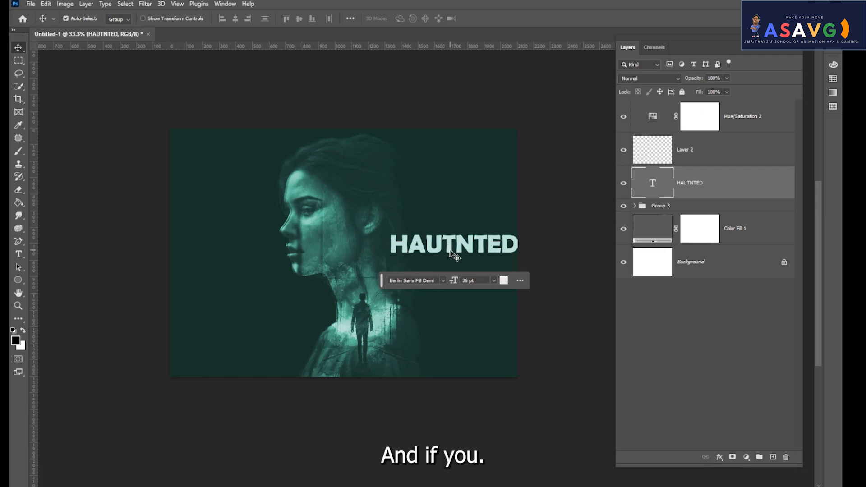
Step: Delete both T letters from the title so that it reads HAUNED
{"action": "double_click", "coordinate": [450, 246]}
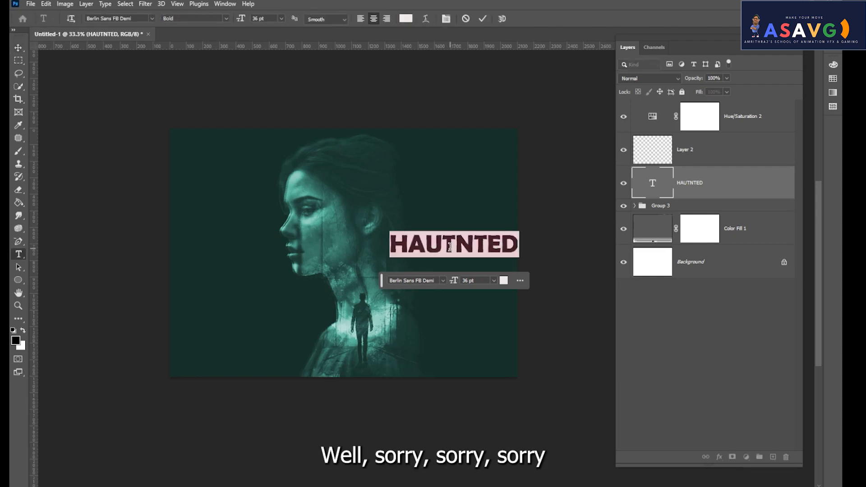
{"action": "left_click", "coordinate": [455, 245]}
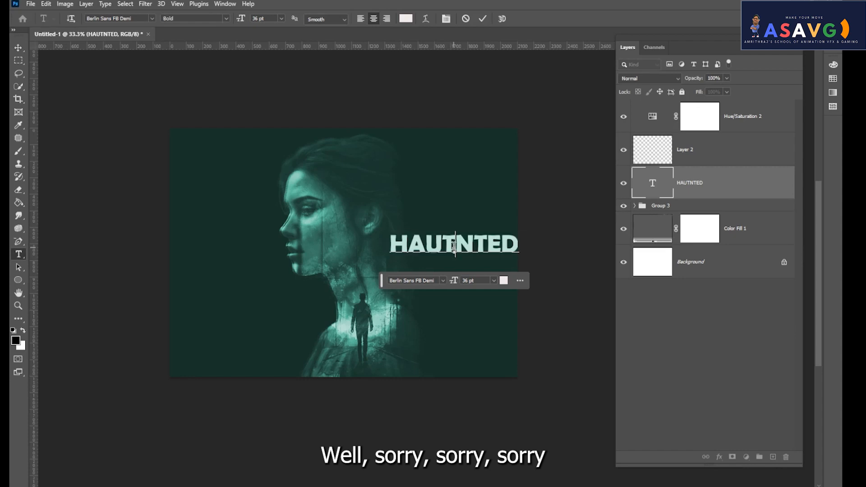
{"action": "key", "text": "BackSpace"}
{"action": "left_click", "coordinate": [480, 245]}
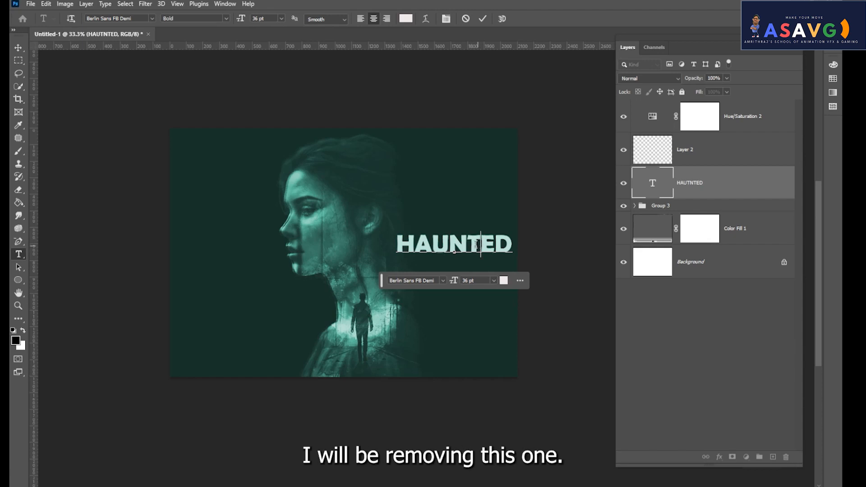
{"action": "left_click_drag", "start_coordinate": [477, 244], "coordinate": [472, 244]}
{"action": "key", "text": "BackSpace"}
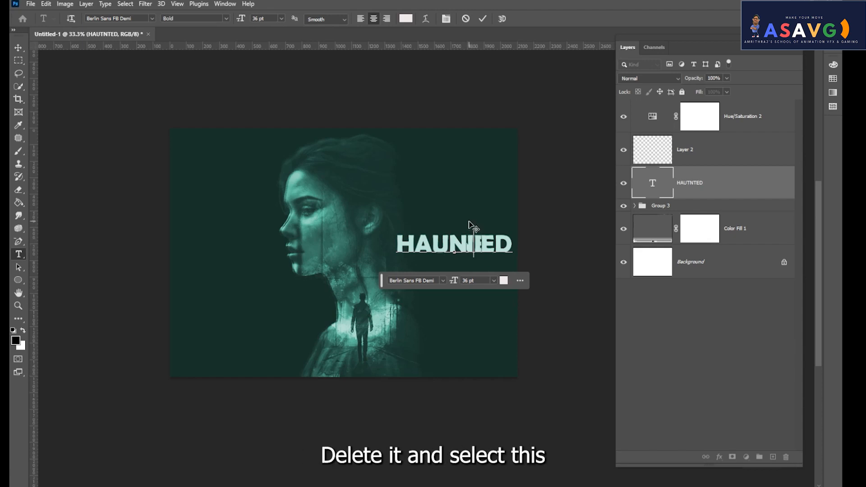
Step: Hide Layer 2 and create a new empty layer above it
{"action": "left_click", "coordinate": [701, 160]}
{"action": "left_click", "coordinate": [625, 154]}
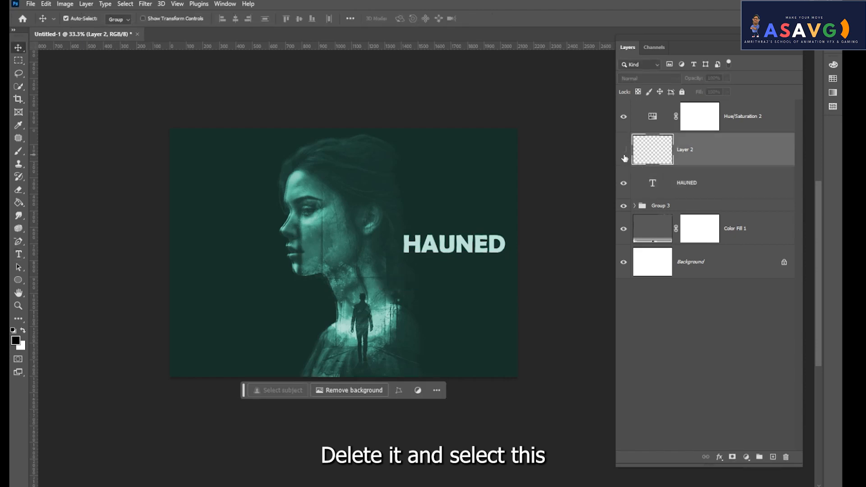
{"action": "left_click", "coordinate": [773, 458]}
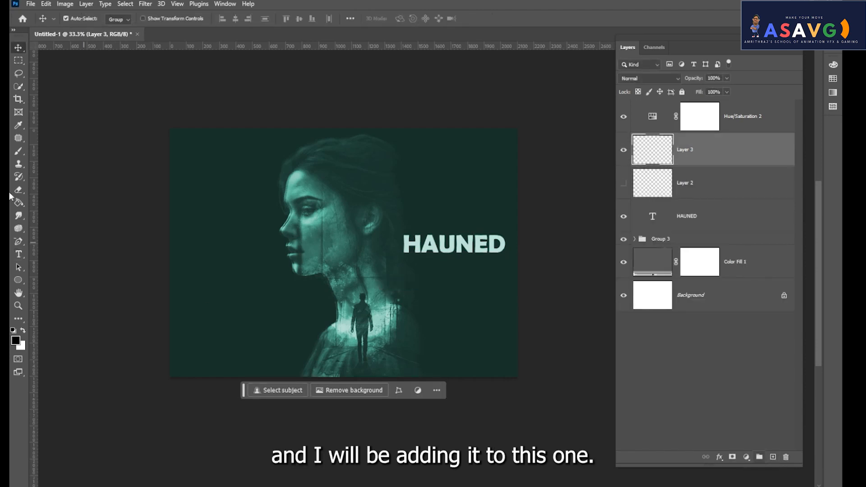
Step: Add a separate letter T in 36 pt Berlin Sans FB Demi Bold and place it just above the gap between the title's U and N
{"action": "left_click", "coordinate": [19, 254]}
{"action": "left_click", "coordinate": [461, 272]}
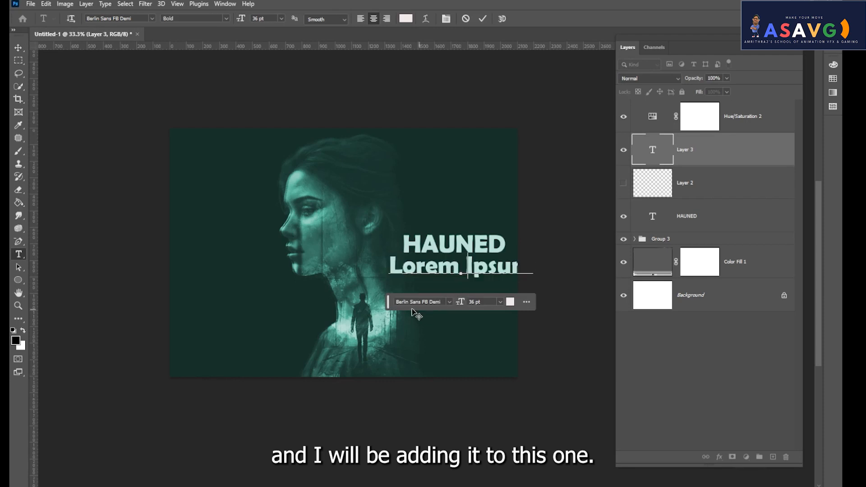
{"action": "type", "text": "T"}
{"action": "left_click", "coordinate": [18, 48]}
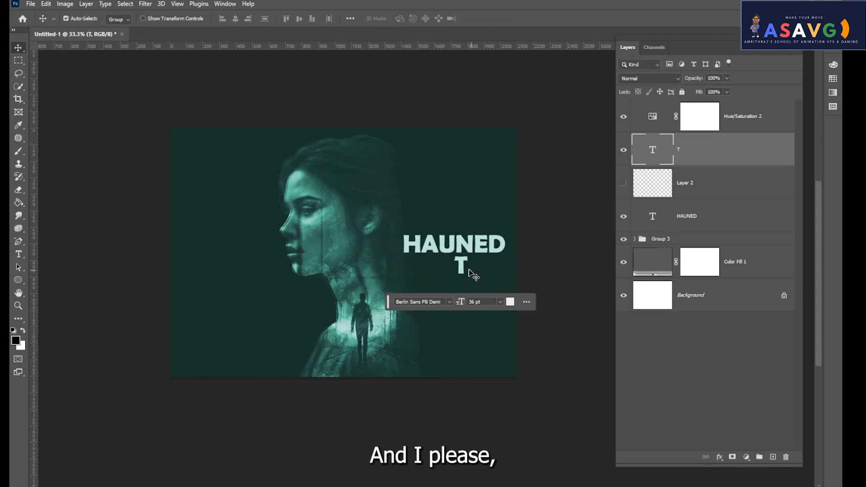
{"action": "left_click_drag", "start_coordinate": [461, 265], "coordinate": [464, 241]}
{"action": "left_click", "coordinate": [456, 228]}
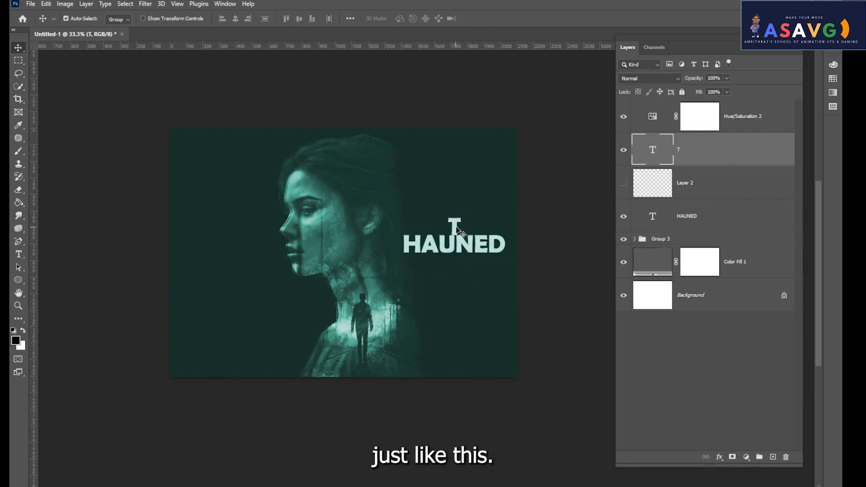
{"action": "left_click", "coordinate": [146, 4]}
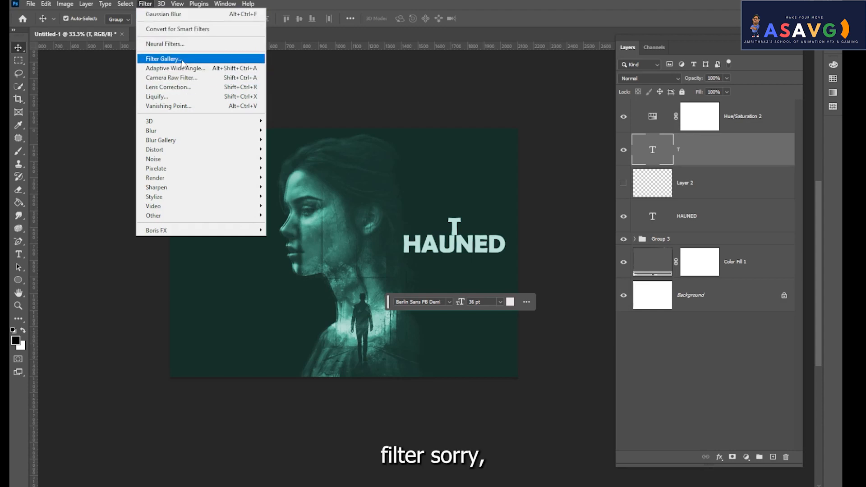
{"action": "left_click", "coordinate": [158, 97]}
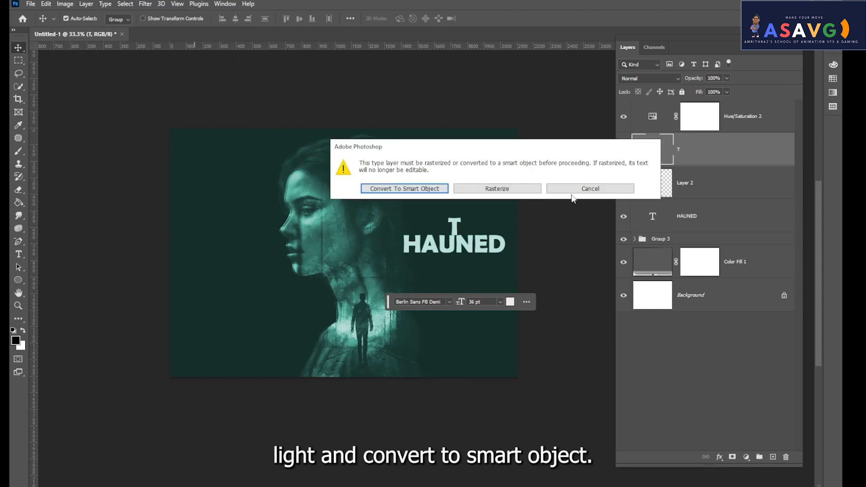
{"action": "left_click", "coordinate": [395, 189]}
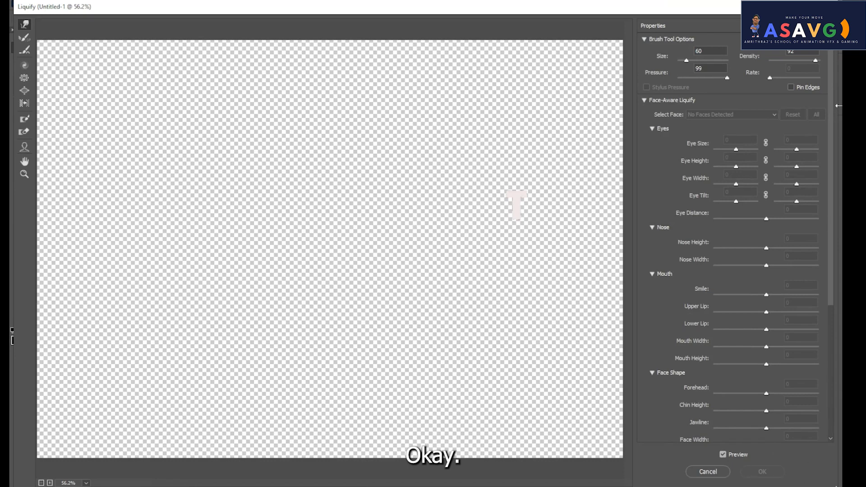
{"action": "left_click", "coordinate": [708, 472]}
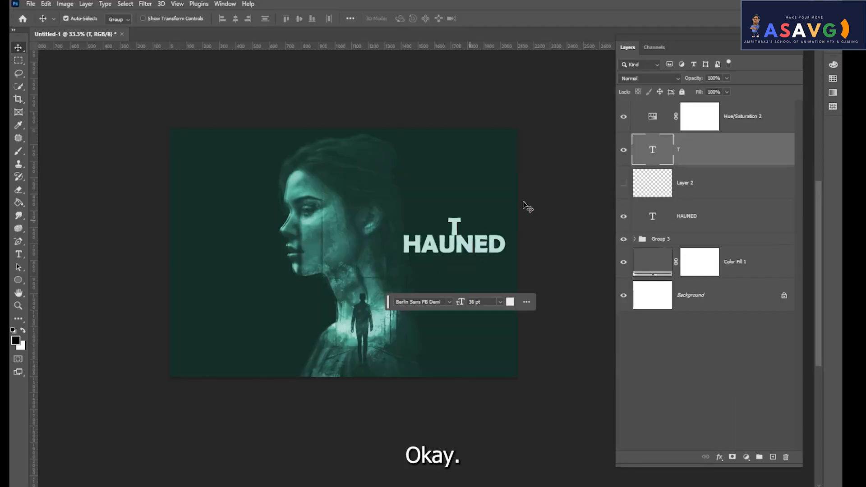
Step: Rasterize the separate letter T and move it up clear of the HAUNED title
{"action": "left_click_drag", "start_coordinate": [458, 228], "coordinate": [462, 224]}
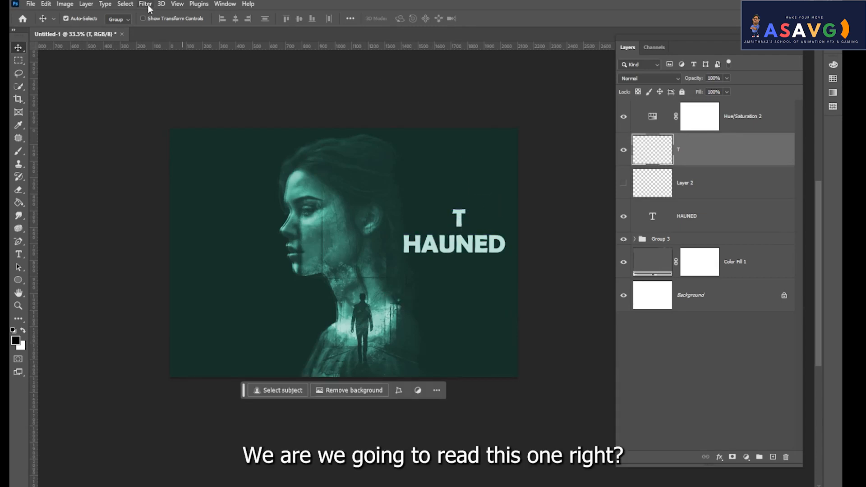
{"action": "left_click", "coordinate": [476, 233]}
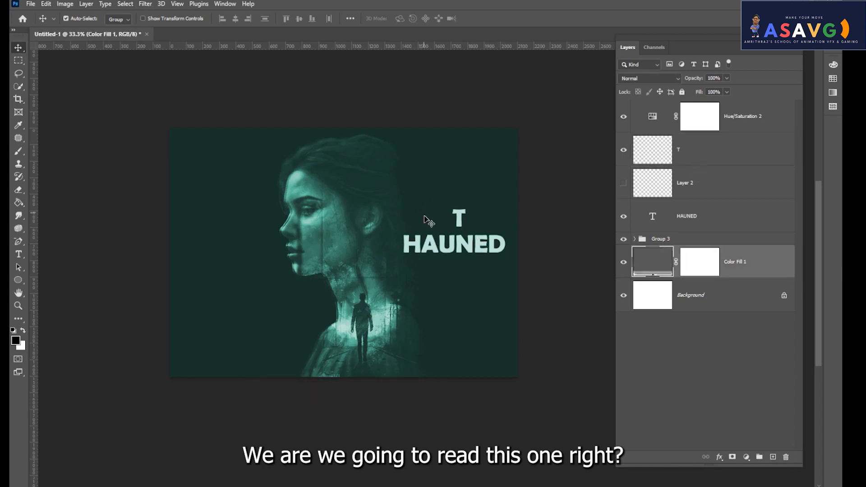
{"action": "key", "text": "ctrl+t"}
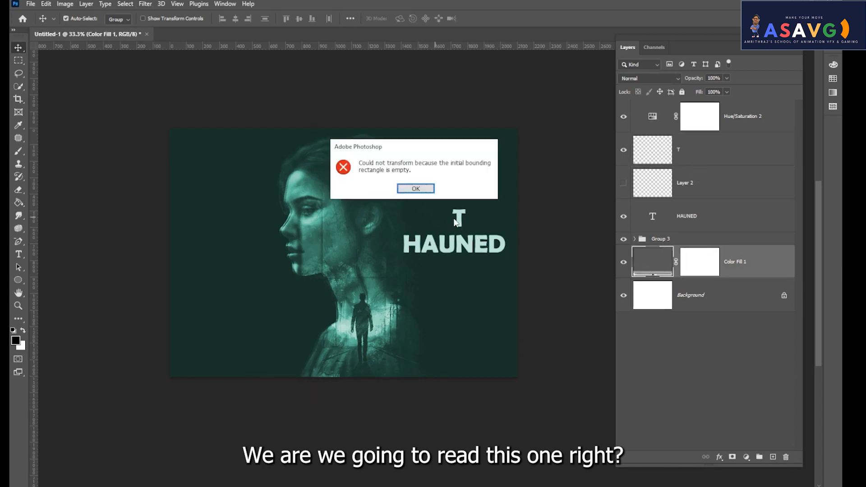
{"action": "left_click", "coordinate": [414, 189]}
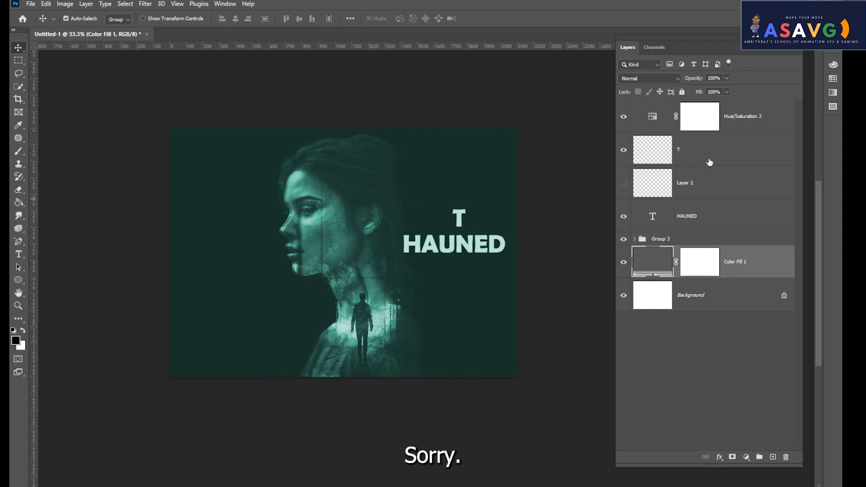
Step: Convert the T layer to a smart object and rasterize it back to a pixel layer
{"action": "right_click", "coordinate": [710, 163]}
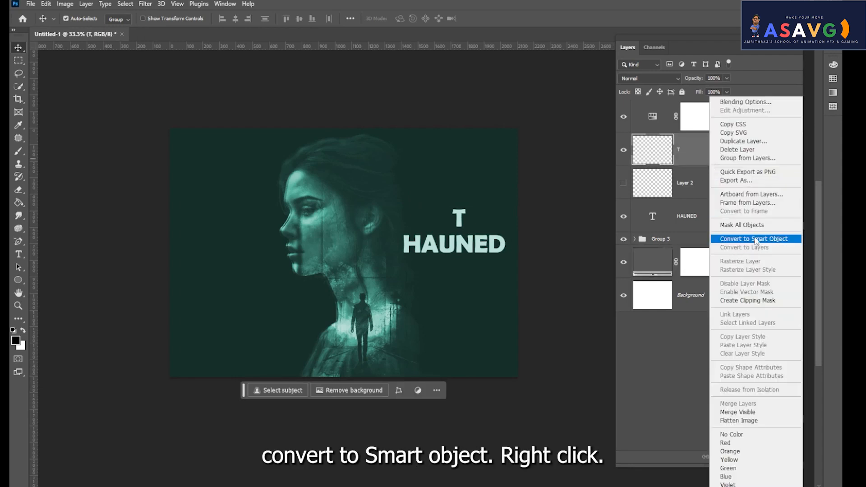
{"action": "left_click", "coordinate": [750, 239]}
{"action": "right_click", "coordinate": [692, 157]}
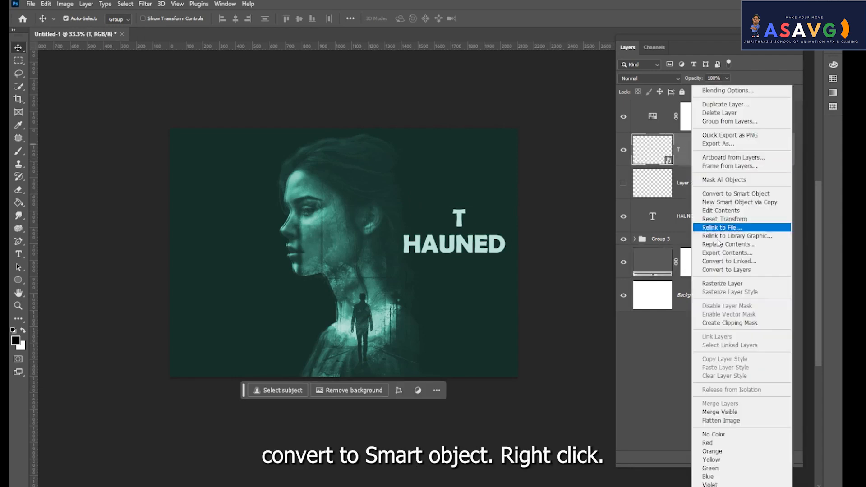
{"action": "left_click", "coordinate": [727, 285]}
Step: Distort the T into a tall shape with a steeply rising crossbar, narrow its foot, and place it overlapping the title's N
{"action": "key", "text": "ctrl+t"}
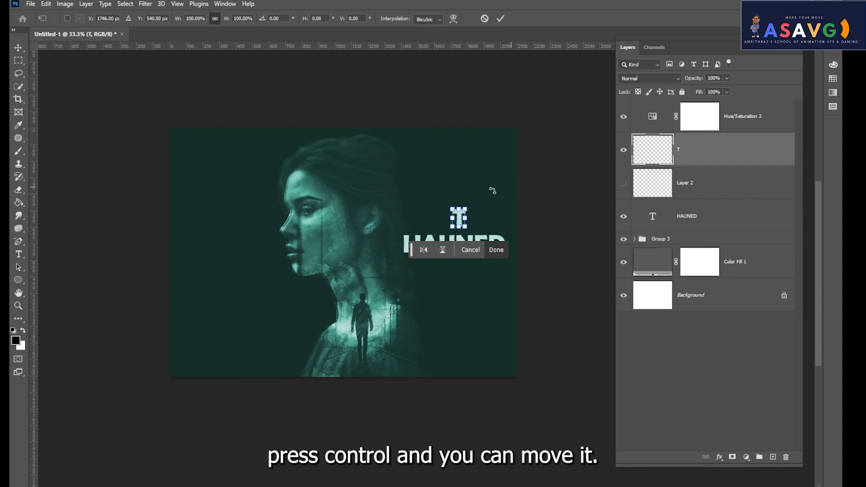
{"action": "key", "text": "ctrl+plus"}
{"action": "key", "text": "ctrl+plus"}
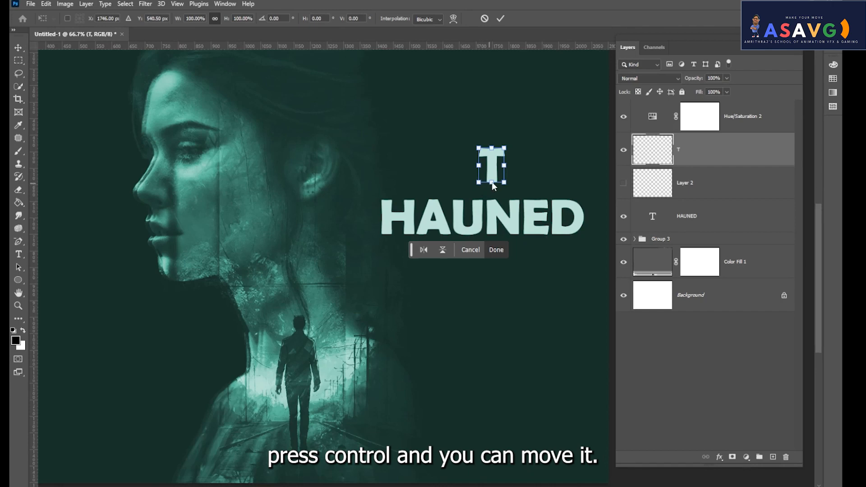
{"action": "left_click_drag", "start_coordinate": [479, 183], "coordinate": [467, 225]}
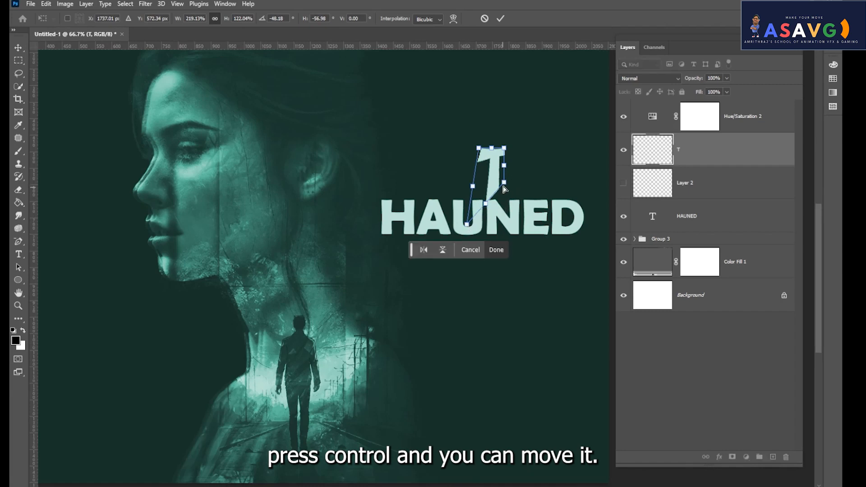
{"action": "left_click_drag", "start_coordinate": [503, 187], "coordinate": [499, 207]}
{"action": "left_click_drag", "start_coordinate": [478, 148], "coordinate": [530, 104]}
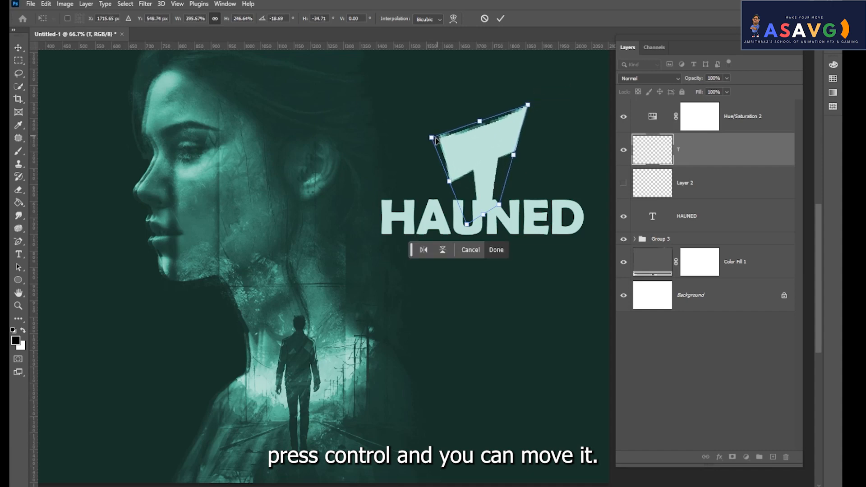
{"action": "left_click_drag", "start_coordinate": [433, 139], "coordinate": [452, 161]}
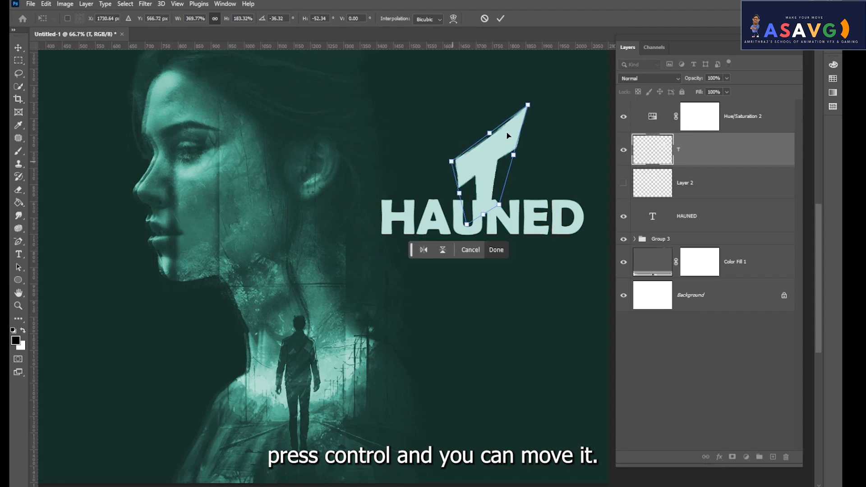
{"action": "left_click_drag", "start_coordinate": [530, 106], "coordinate": [501, 107]}
{"action": "key", "text": "Return"}
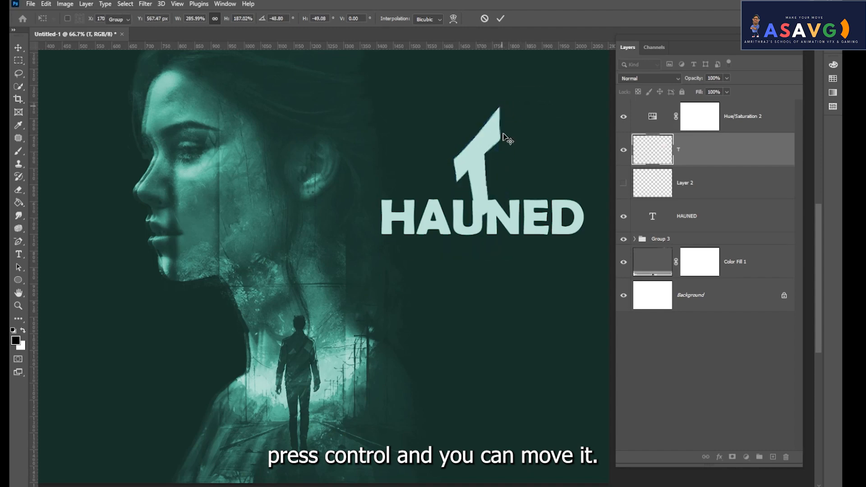
{"action": "mouse_move", "coordinate": [481, 185]}
{"action": "left_mouse_down"}
{"action": "mouse_move", "coordinate": [488, 170]}
{"action": "mouse_move", "coordinate": [494, 194]}
{"action": "left_mouse_up"}
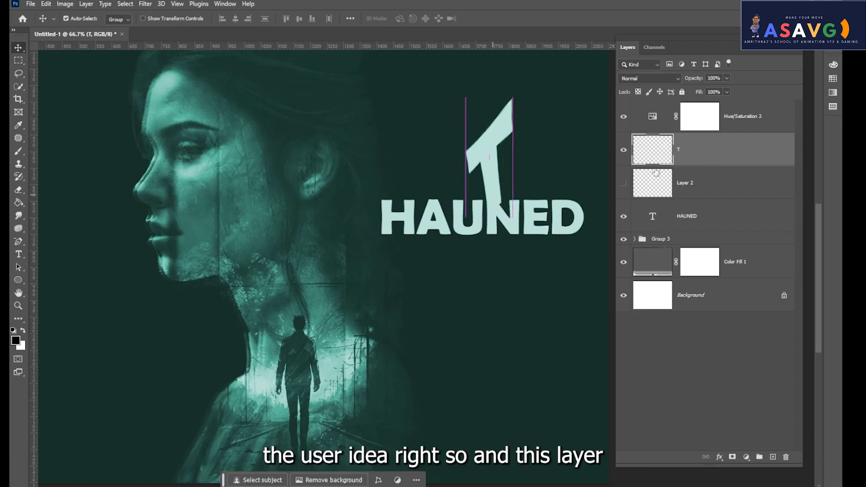
Step: Select Layer 2, make it visible, and choose the Brush tool for painting on it
{"action": "left_click", "coordinate": [679, 180]}
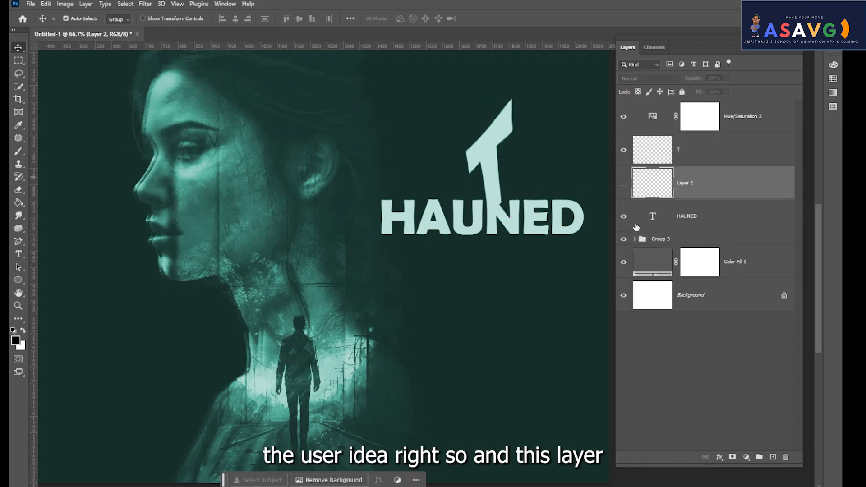
{"action": "left_click", "coordinate": [623, 183]}
{"action": "right_click", "coordinate": [18, 152]}
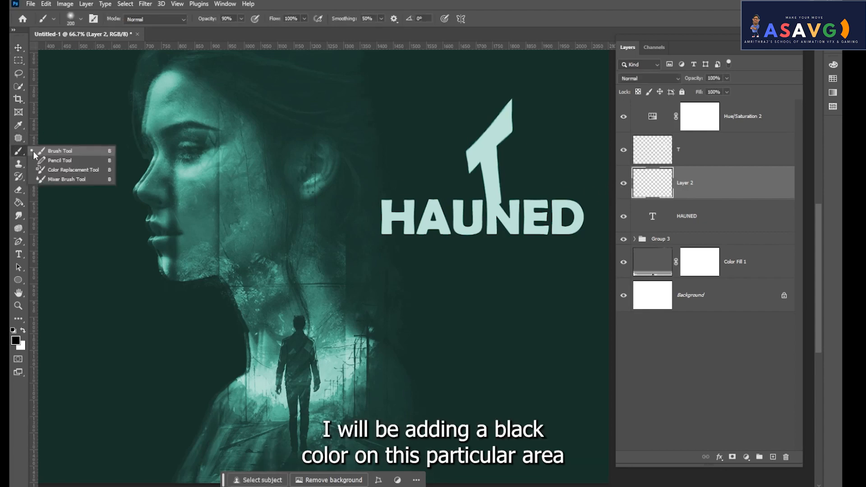
{"action": "left_click", "coordinate": [54, 149]}
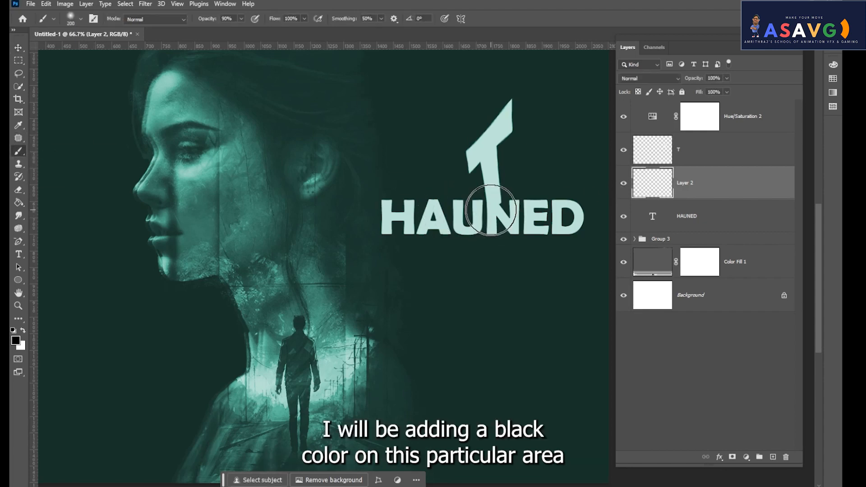
Step: Try a black dab over the title's N with the 200 px soft round brush
{"action": "key", "text": "ctrl+plus"}
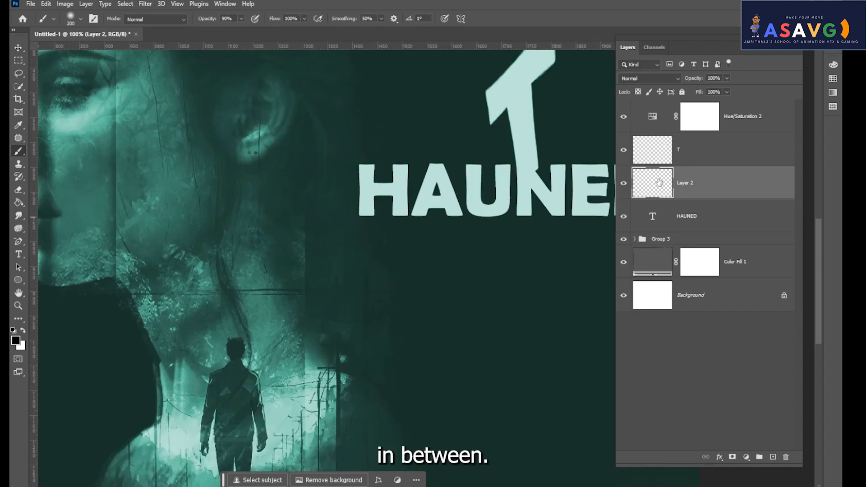
{"action": "left_click", "coordinate": [536, 191]}
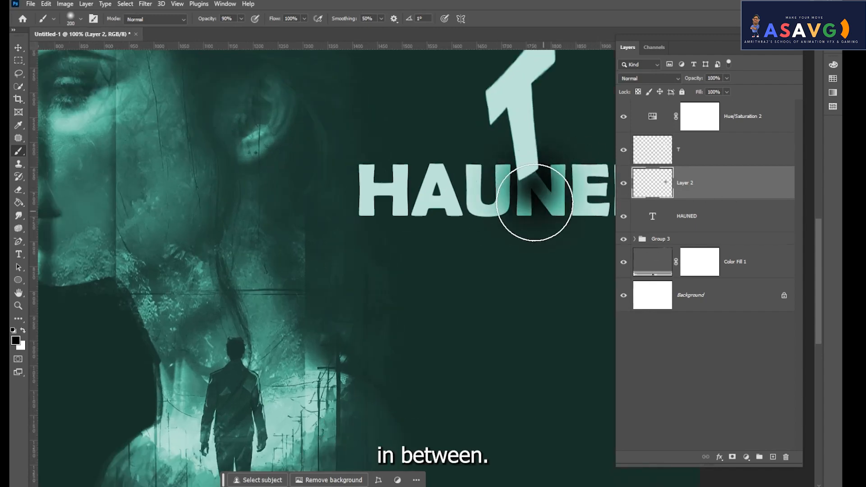
{"action": "key", "text": "ctrl+z"}
Step: Keep black (000000) as the foreground color and switch the brush to Hard Round
{"action": "left_click", "coordinate": [16, 341]}
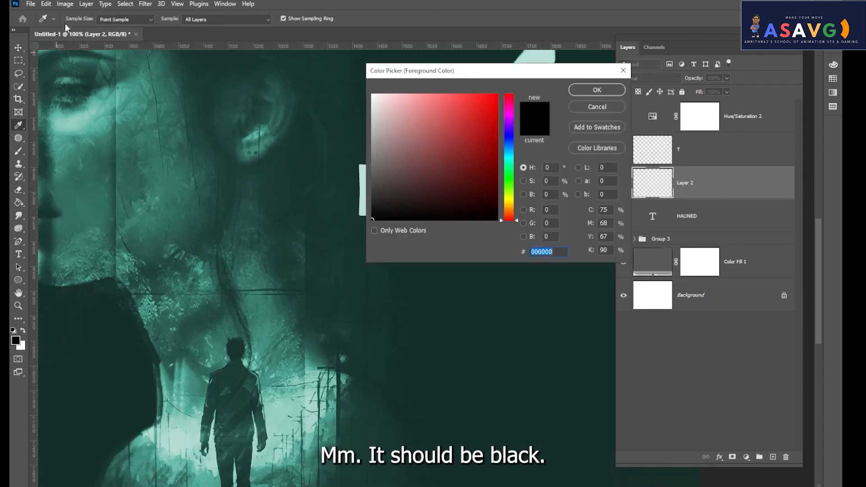
{"action": "left_click", "coordinate": [597, 91]}
{"action": "left_click", "coordinate": [80, 19]}
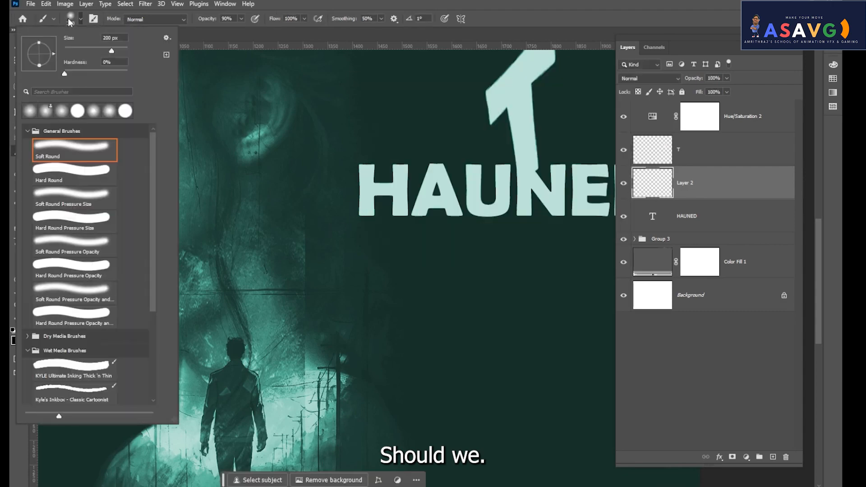
{"action": "left_click", "coordinate": [62, 174]}
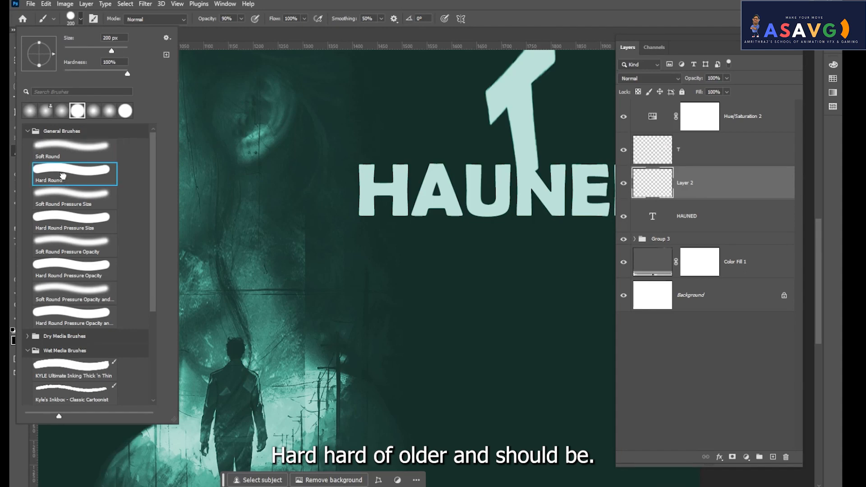
{"action": "key", "text": "Return"}
Step: Reduce the brush to 60 px and try a dab where the T's foot meets the N
{"action": "key", "text": "bracketleft"}
{"action": "key", "text": "bracketleft"}
{"action": "key", "text": "bracketleft"}
{"action": "key", "text": "bracketleft"}
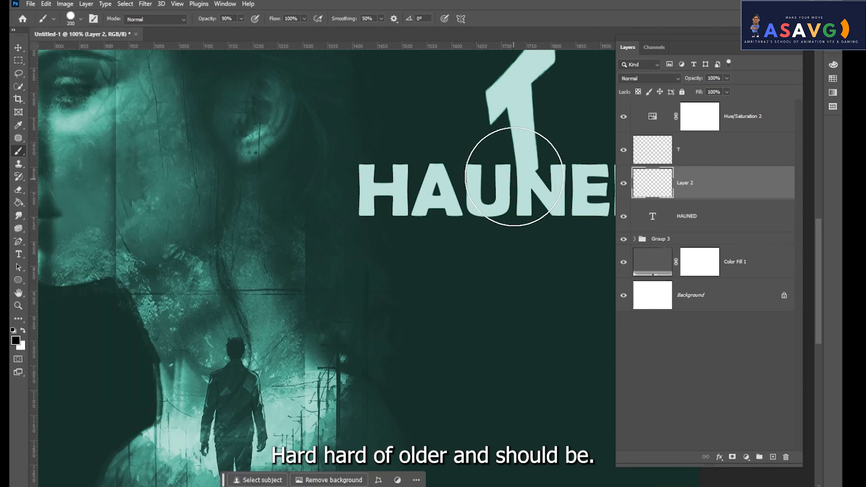
{"action": "key", "text": "bracketleft"}
{"action": "key", "text": "bracketleft"}
{"action": "key", "text": "bracketleft"}
{"action": "key", "text": "bracketleft"}
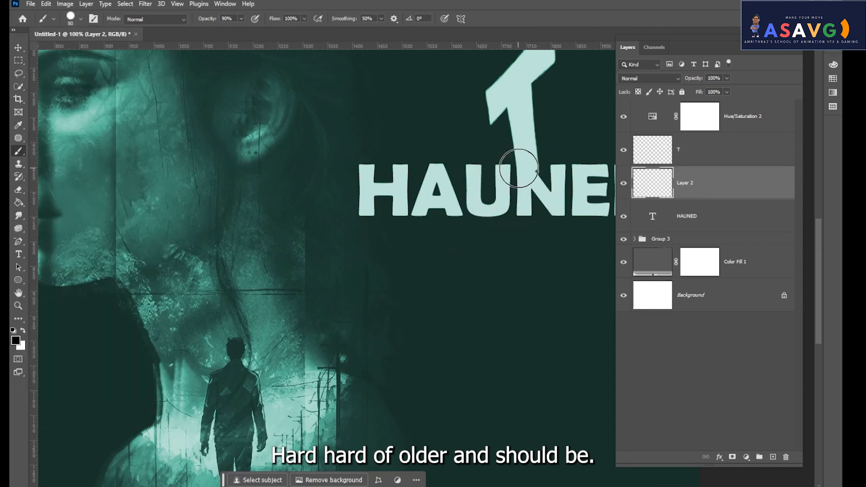
{"action": "left_click", "coordinate": [523, 170]}
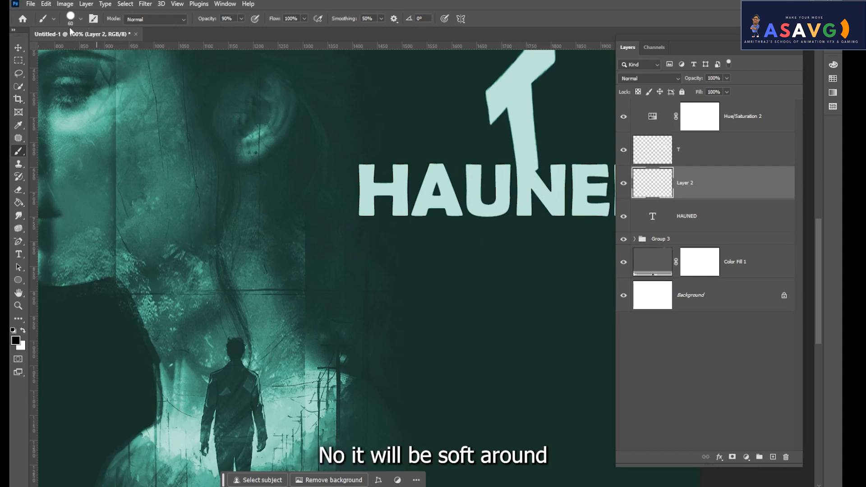
Step: Switch to the Soft Round brush at 60 px and paint a small black shadow beneath the T's foot over the N on Layer 2
{"action": "left_click", "coordinate": [72, 18]}
{"action": "double_click", "coordinate": [64, 151]}
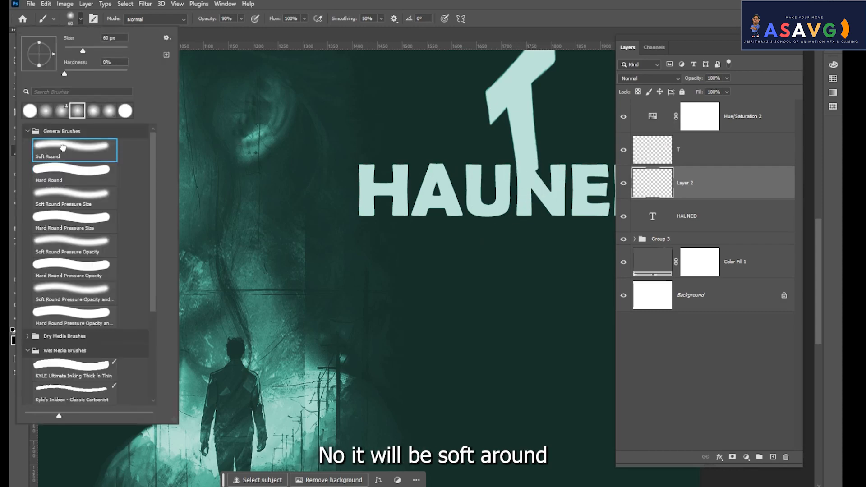
{"action": "left_click_drag", "start_coordinate": [525, 178], "coordinate": [527, 173]}
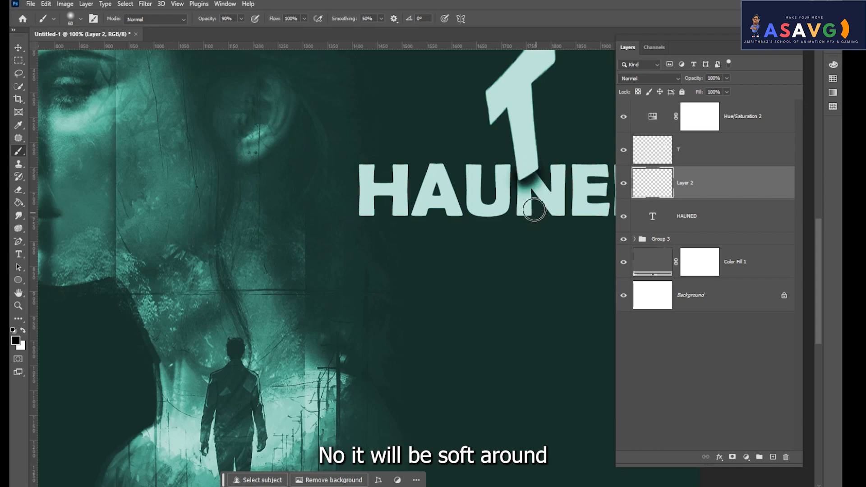
{"action": "key", "text": "ctrl+z"}
{"action": "left_click", "coordinate": [530, 174]}
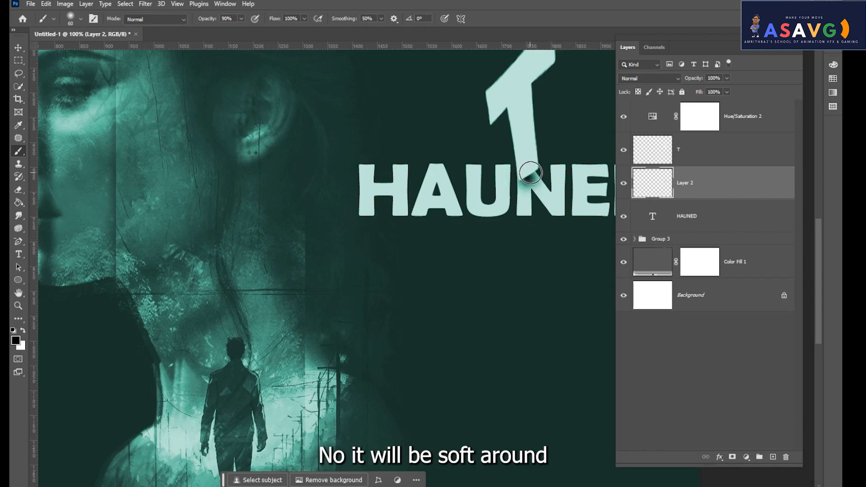
{"action": "left_click", "coordinate": [531, 174]}
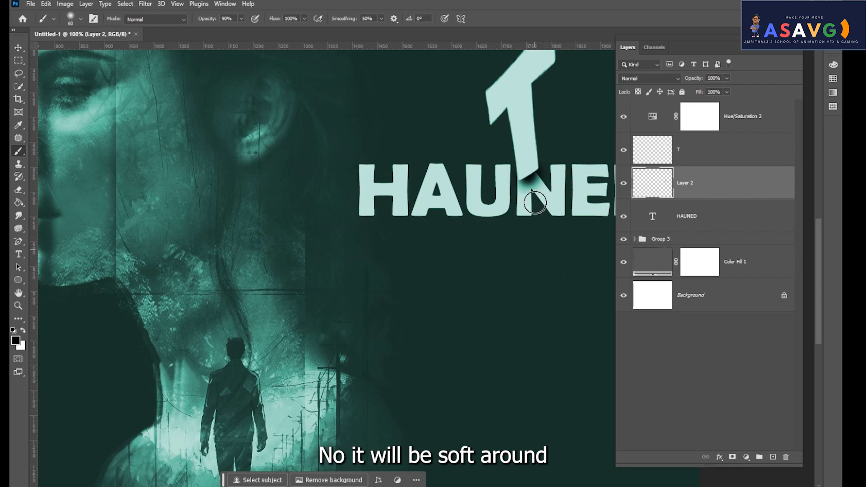
{"action": "left_click", "coordinate": [525, 177]}
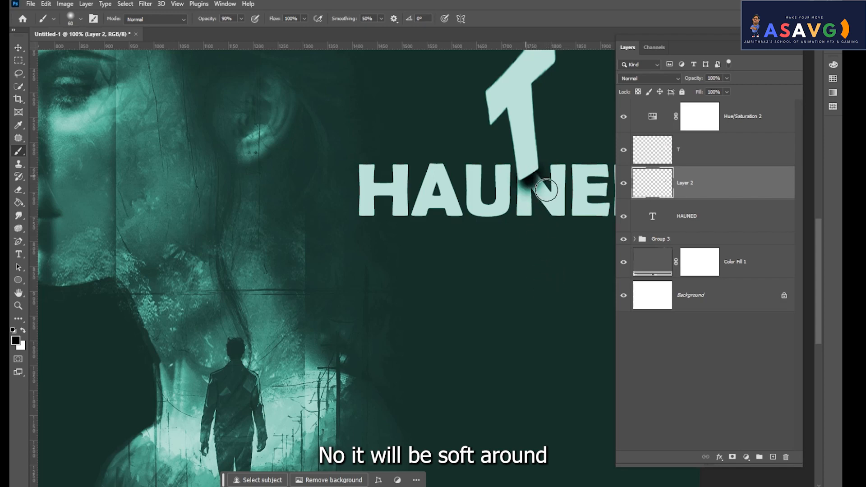
{"action": "left_click", "coordinate": [526, 175]}
{"action": "left_click", "coordinate": [527, 174]}
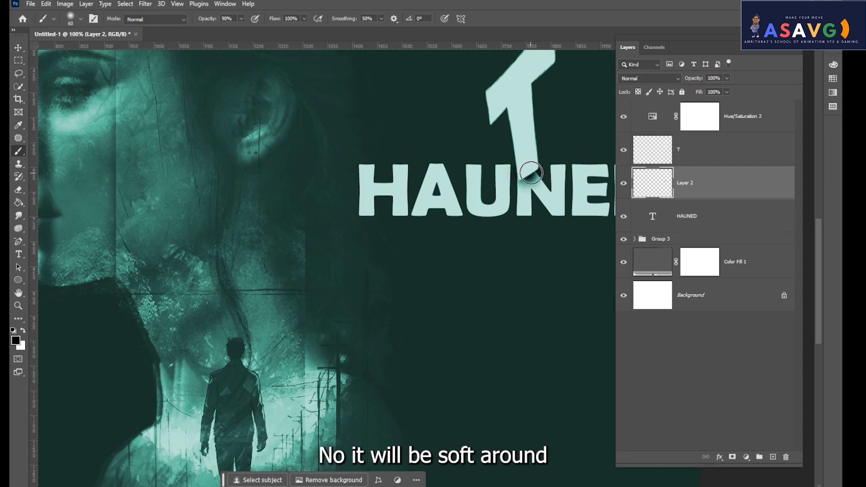
{"action": "left_click_drag", "start_coordinate": [532, 172], "coordinate": [527, 175]}
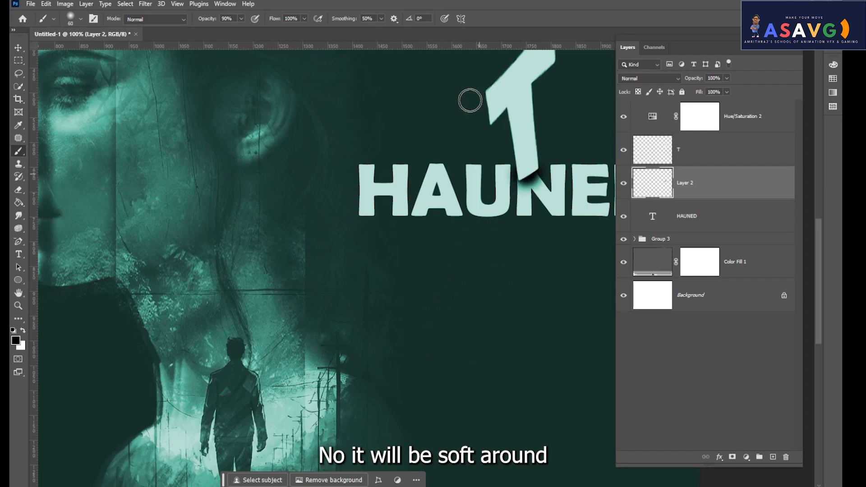
Step: Try a black soft-brush dab at the title's H on a new layer above the HAUNED text, and delete that layer
{"action": "key", "text": "ctrl+minus"}
{"action": "key", "text": "ctrl+minus"}
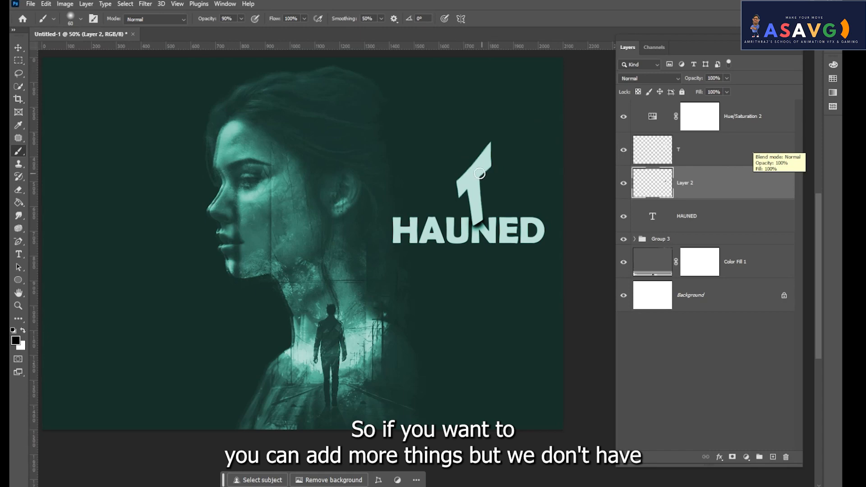
{"action": "mouse_move", "coordinate": [482, 173]}
{"action": "left_mouse_down"}
{"action": "mouse_move", "coordinate": [512, 157]}
{"action": "mouse_move", "coordinate": [487, 175]}
{"action": "left_mouse_up"}
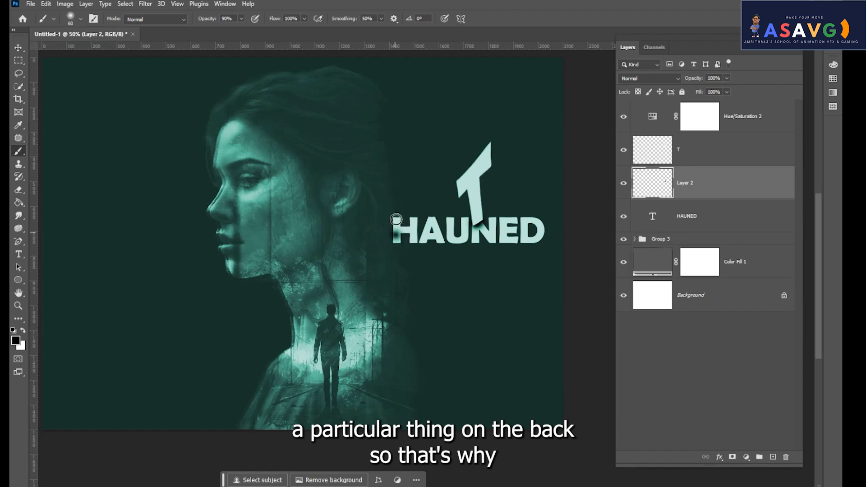
{"action": "left_click", "coordinate": [679, 228]}
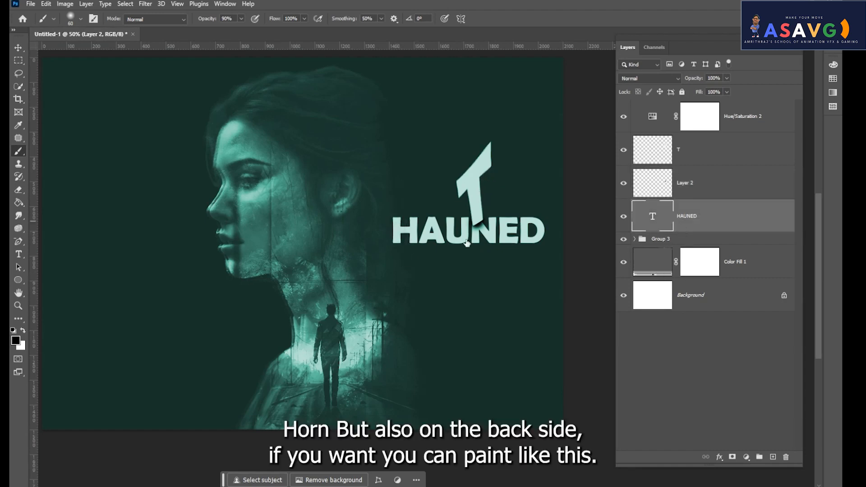
{"action": "key", "text": "ctrl+shift+alt+n"}
{"action": "left_click", "coordinate": [392, 230]}
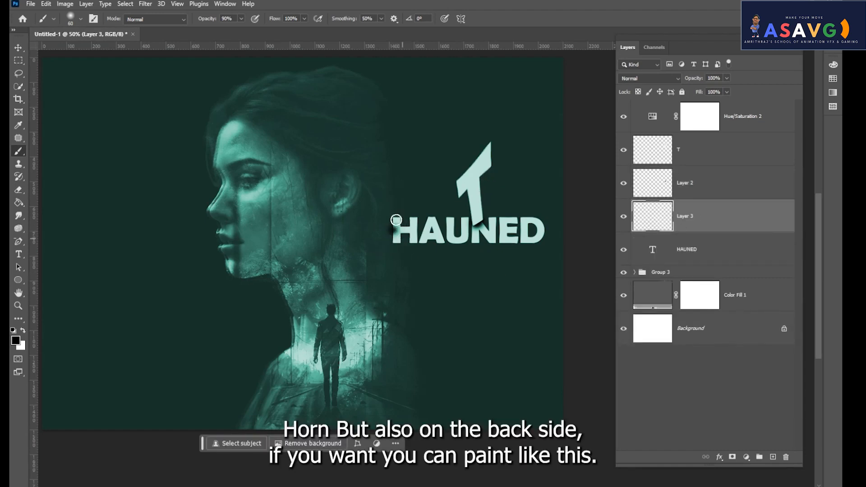
{"action": "key", "text": "Delete"}
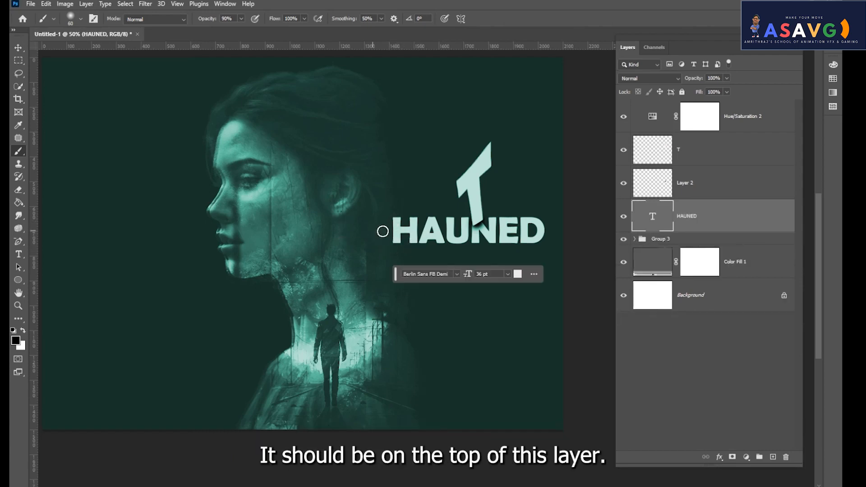
Step: Display the whole composite in full-screen mode on a black surround with the interface panels hidden
{"action": "key", "text": "ctrl+0"}
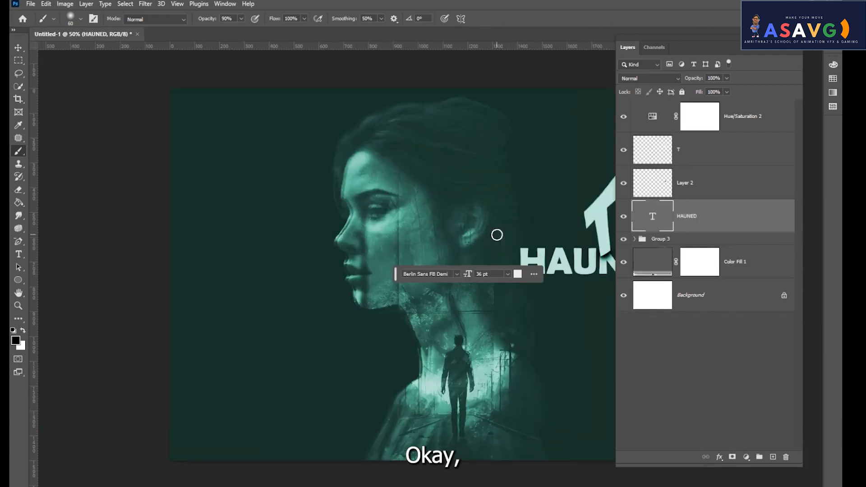
{"action": "key", "text": "f"}
{"action": "key", "text": "f"}
{"action": "key", "text": "f"}
{"action": "key", "text": "f"}
{"action": "key", "text": "f"}
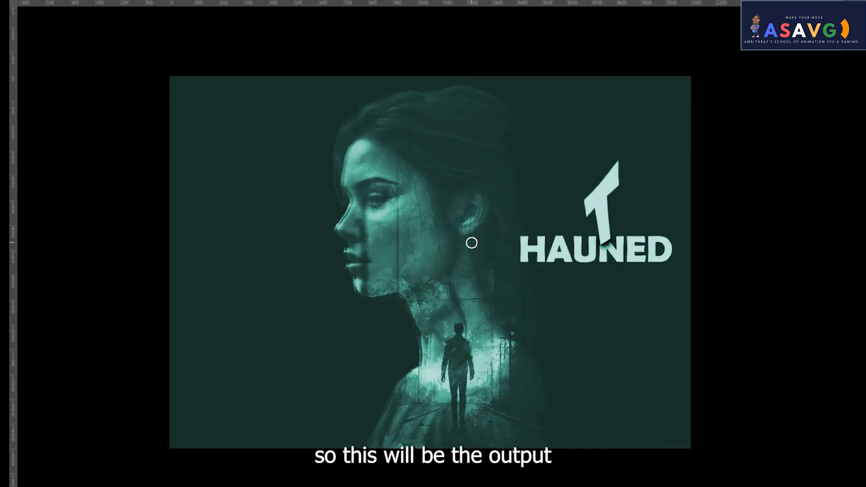